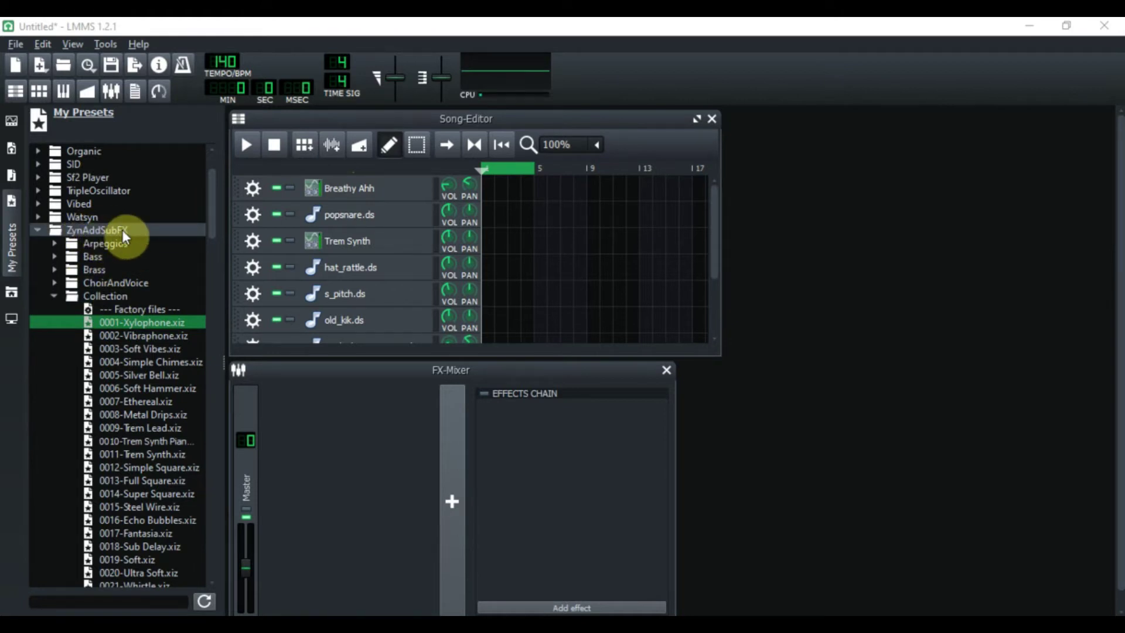
Show the sample library, return to the presets, and reopen the ZynAddSubFX folder to examine its Collection presets.
left_click(12, 177)
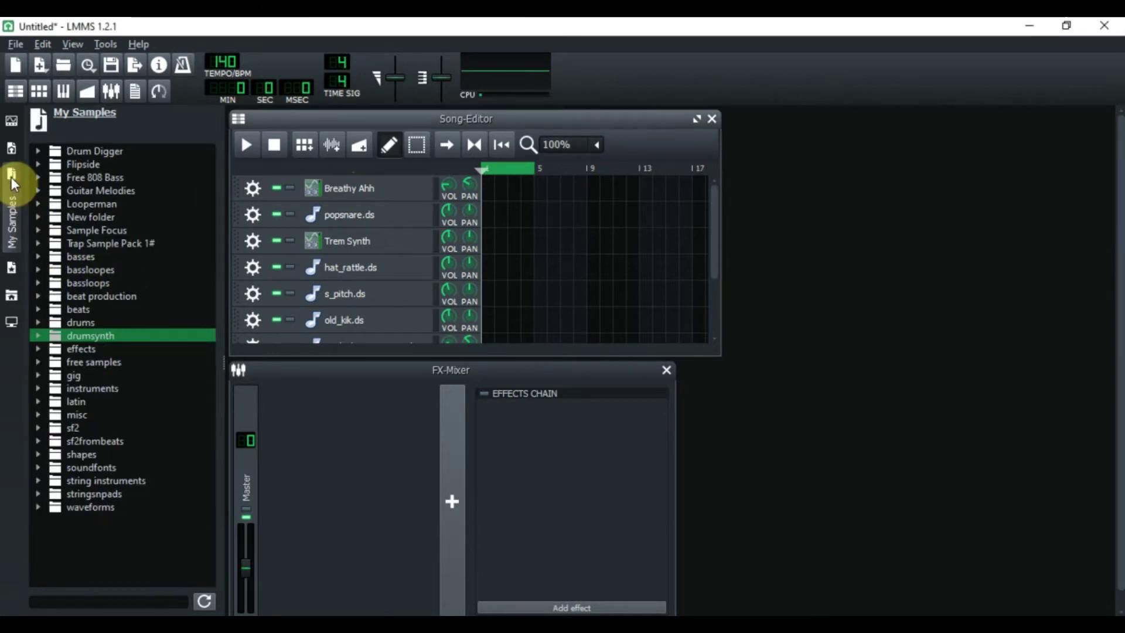
left_click(12, 268)
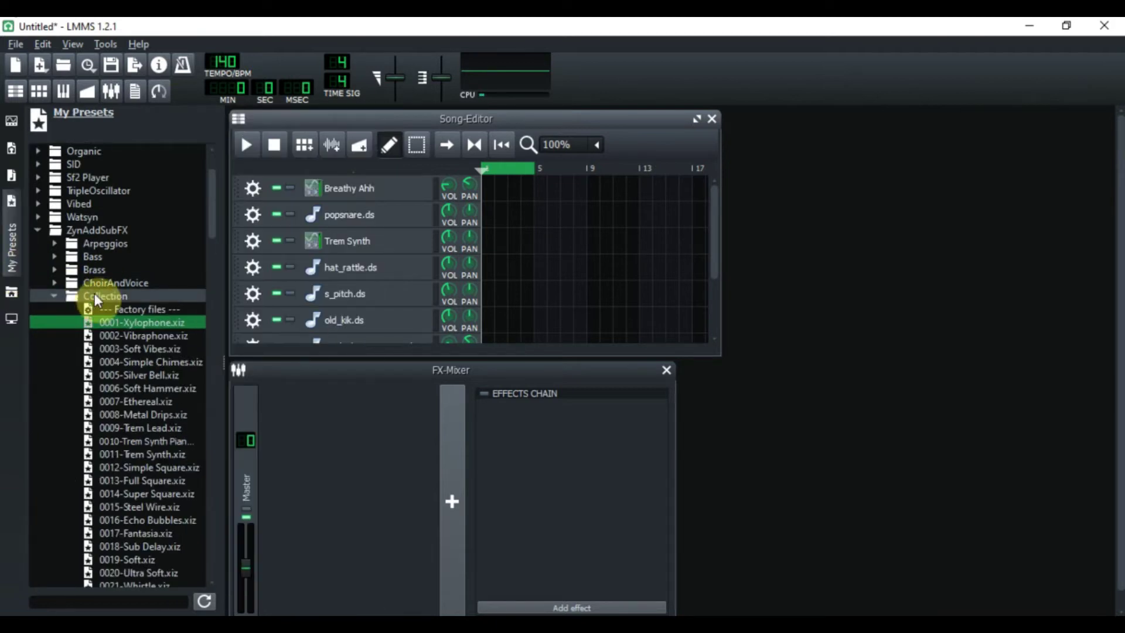
double_click(75, 232)
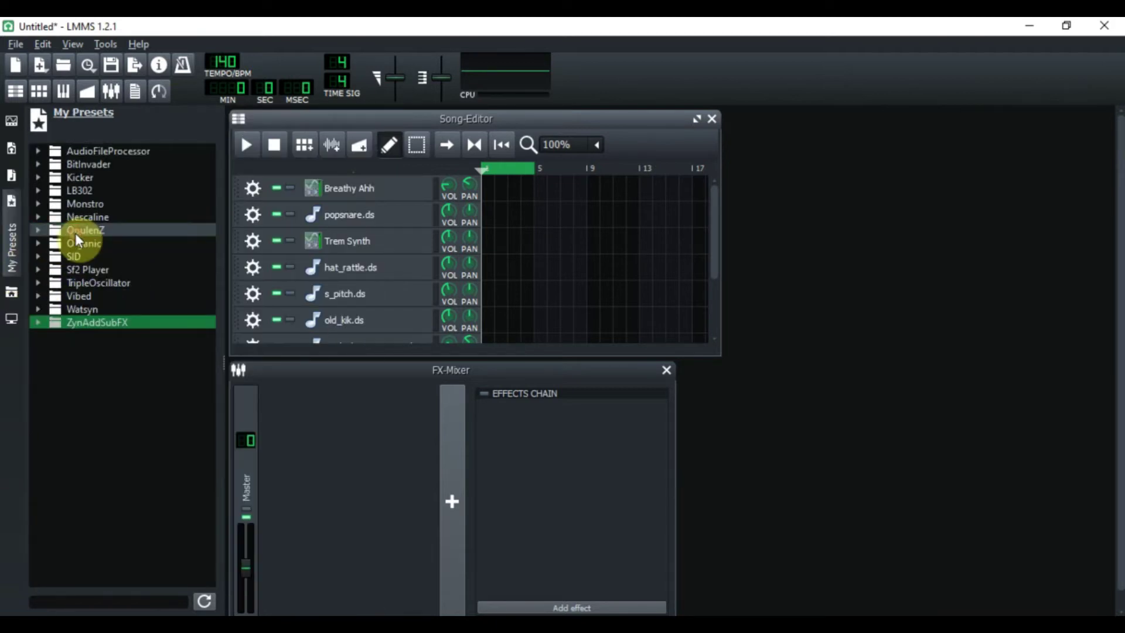
double_click(82, 322)
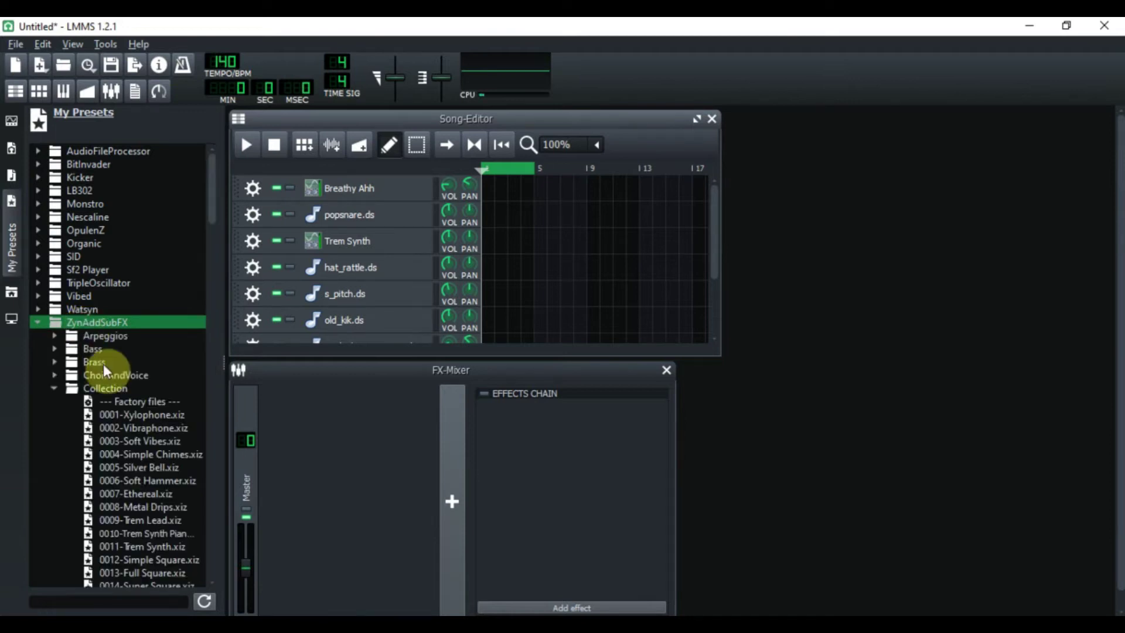
mouse_move(212, 203)
left_mouse_down()
mouse_move(219, 335)
mouse_move(218, 215)
left_mouse_up()
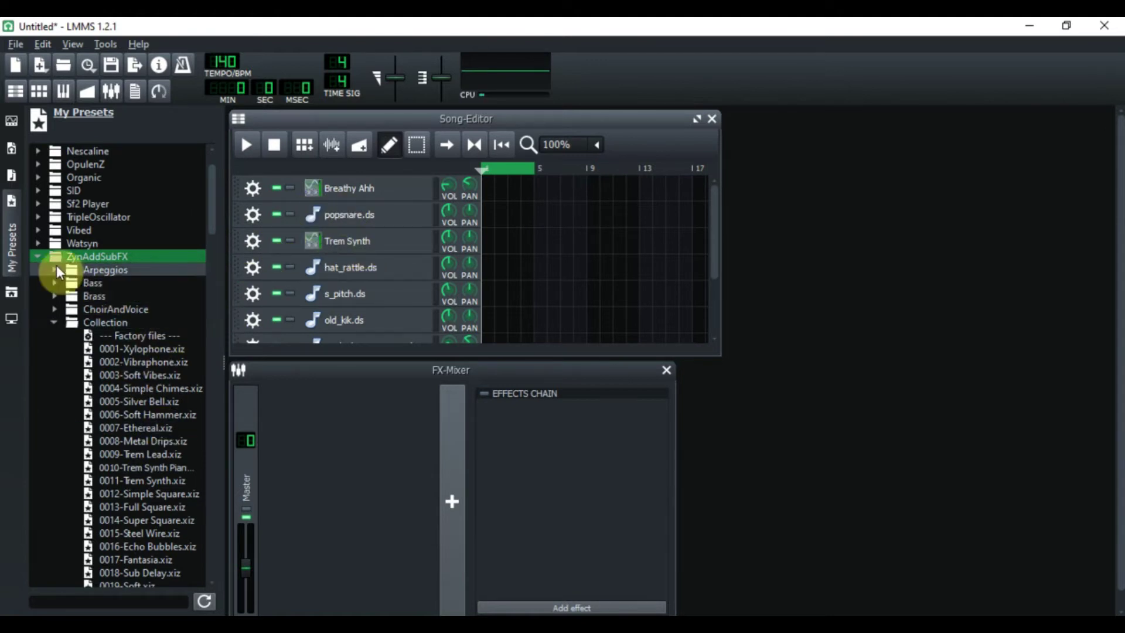
Expand the drumsynth folder in My Samples and examine the drum sounds in its r_n_b subfolder.
left_click(11, 176)
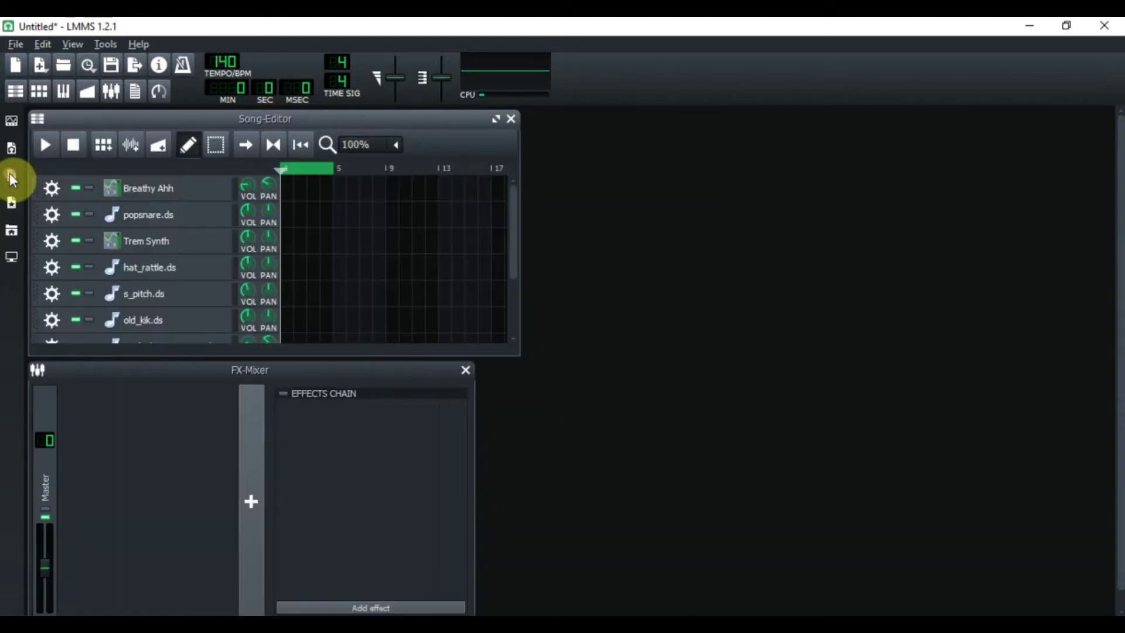
left_click(11, 174)
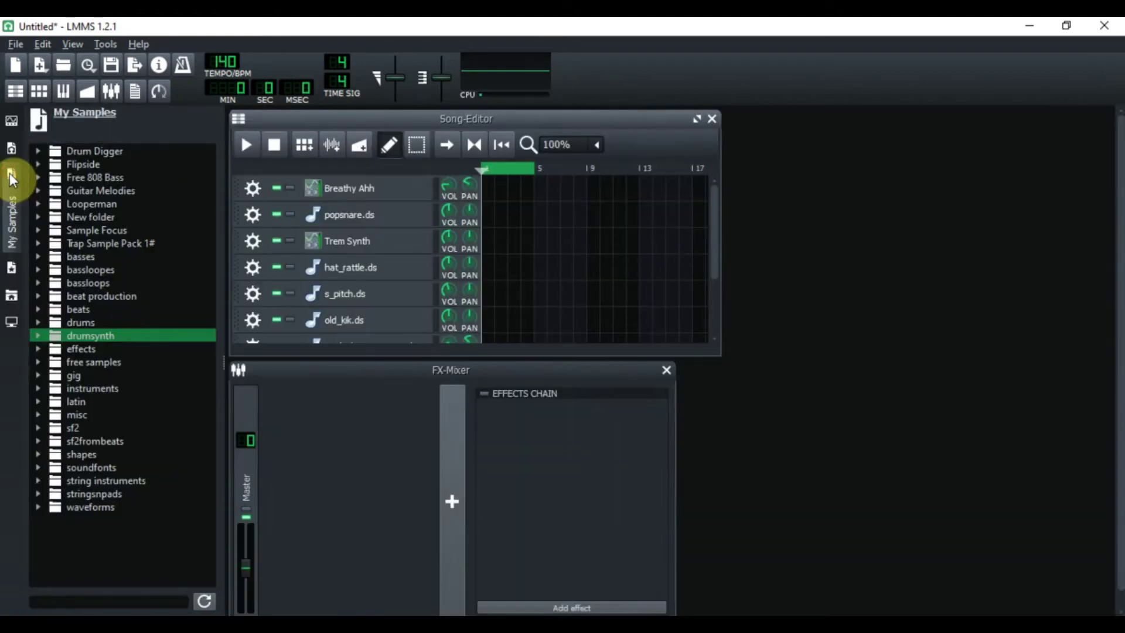
left_click(106, 336)
left_click_drag(211, 314, 216, 388)
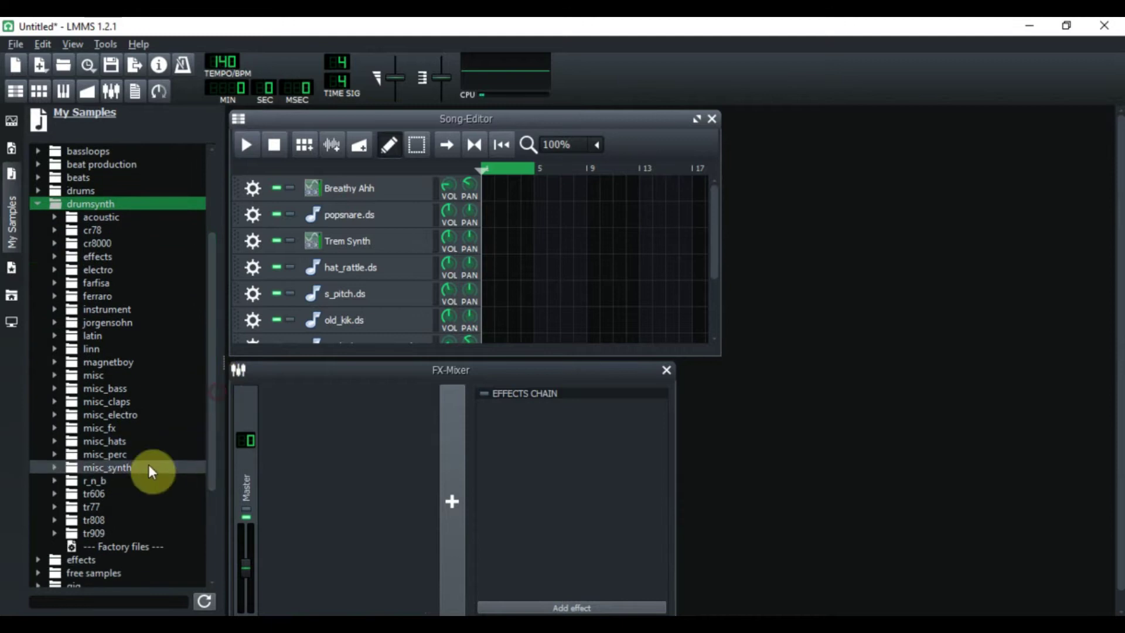
left_click(107, 480)
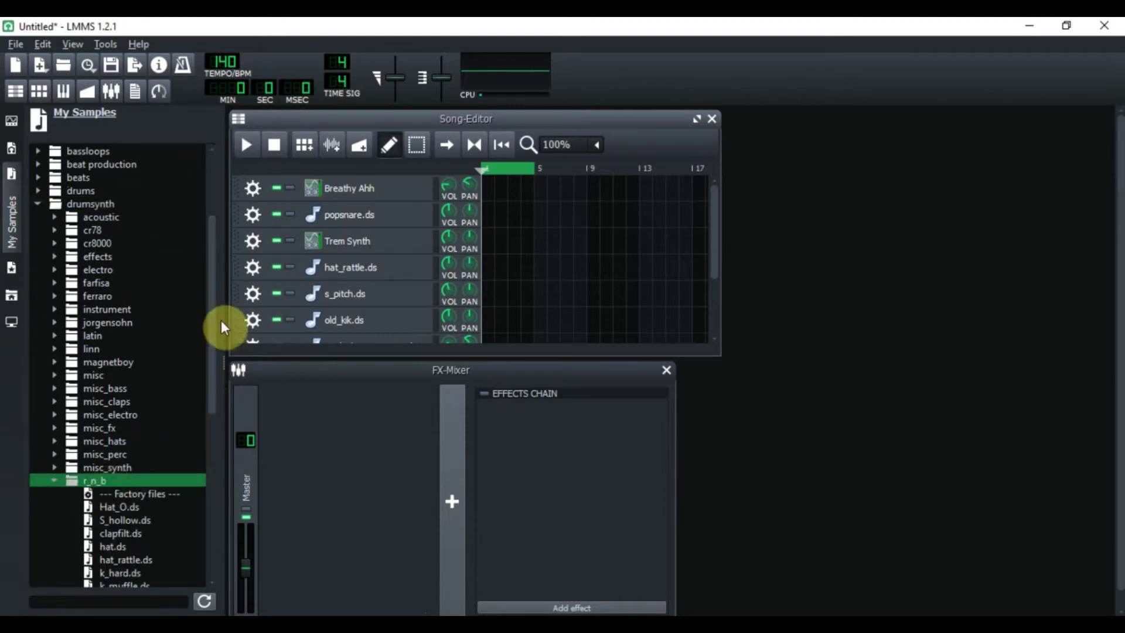
left_click(212, 369)
left_click_drag(213, 370, 210, 440)
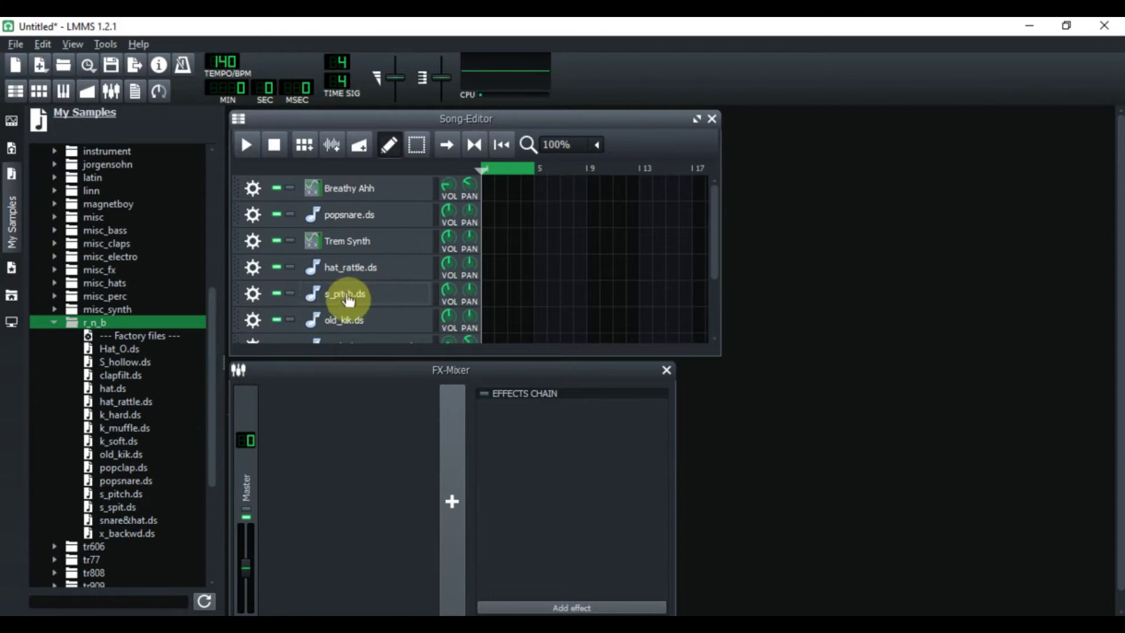
Open the s_pitch.ds track's instrument, play test notes on its keyboard, and preview the old_kik.ds sample from r_n_b.
left_click(387, 300)
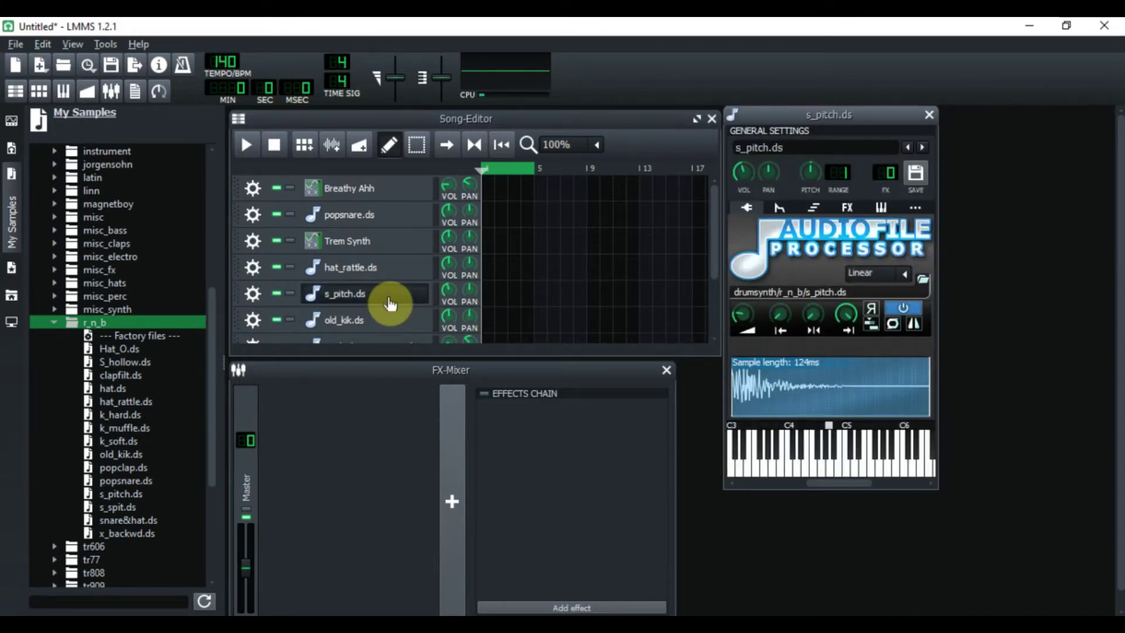
left_click(799, 474)
left_click(846, 464)
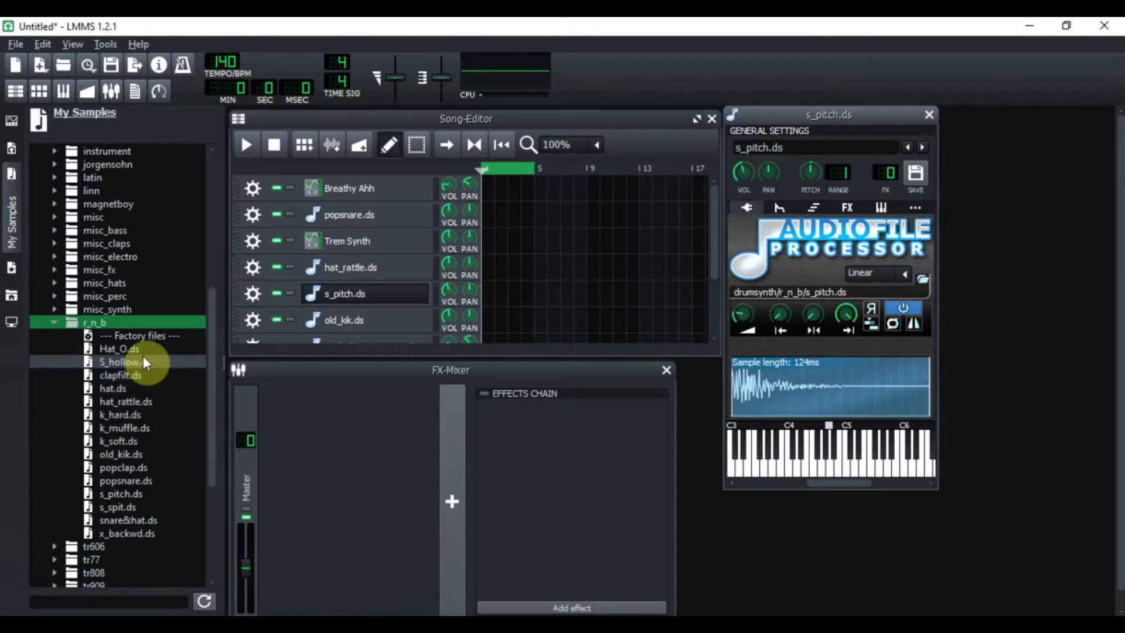
left_click(129, 454)
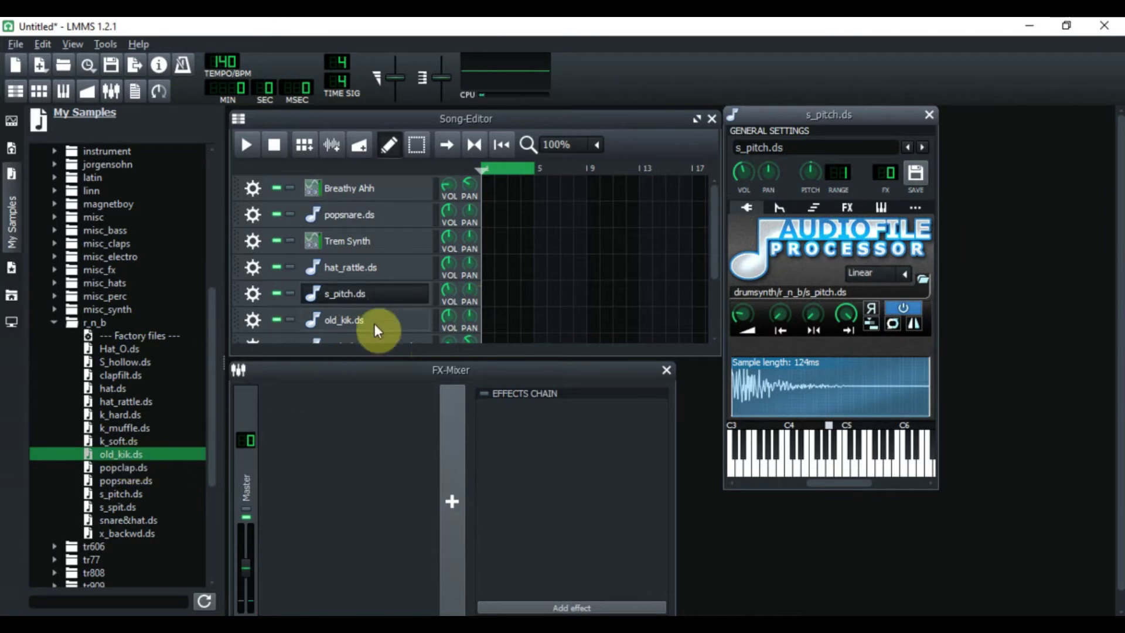
Review the remaining song tracks down to Xylophone and show the ZynAddSubFX presets they come from.
left_click_drag(716, 237, 716, 289)
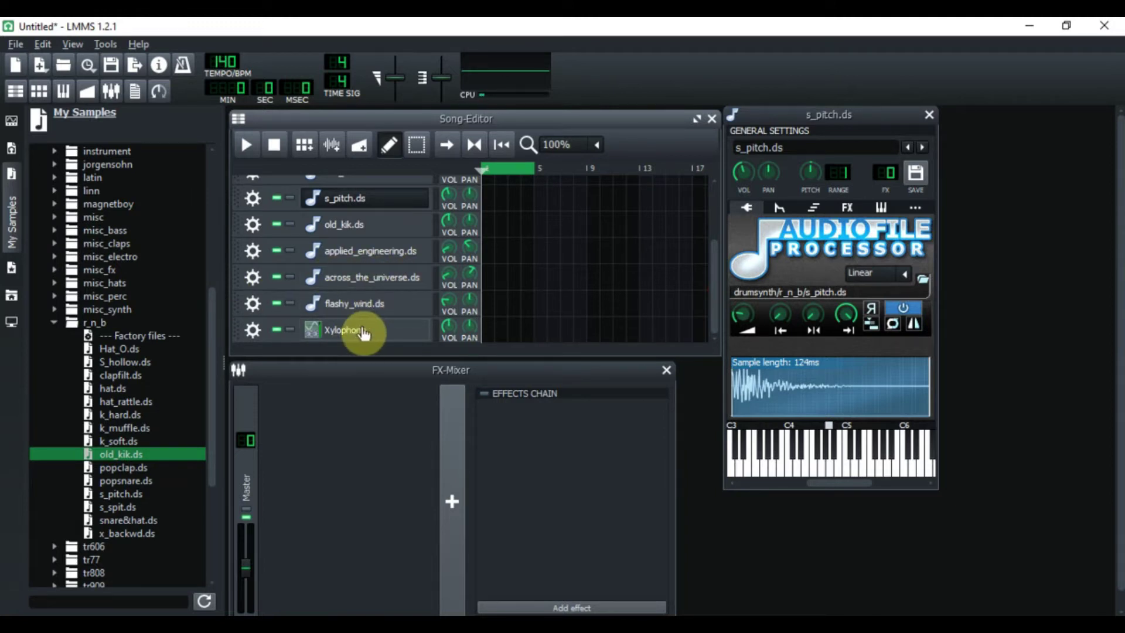
left_click(11, 268)
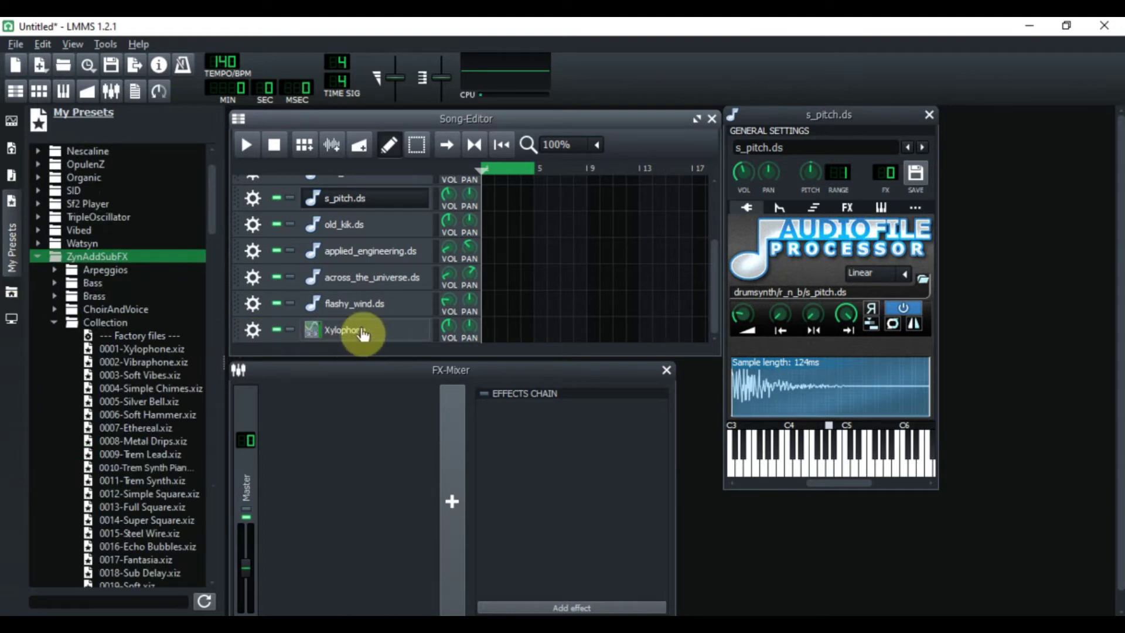
left_click_drag(712, 316, 722, 232)
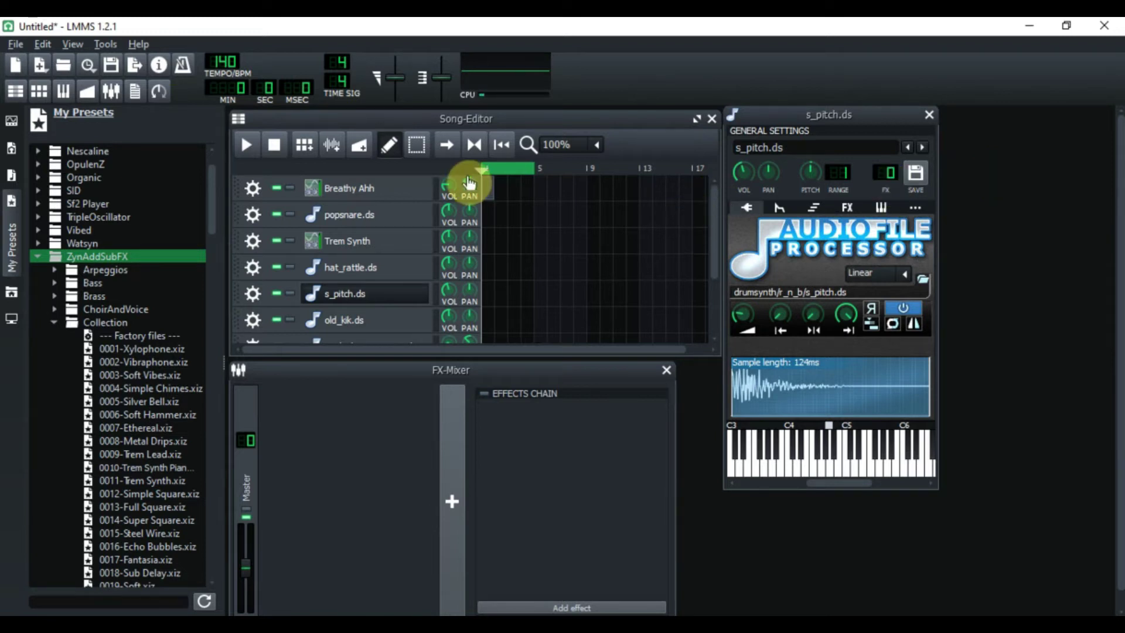
Open a pattern at bar 1 of Breathy Ahh in the piano roll, choose the Minor scale and mark it from A4.
double_click(491, 194)
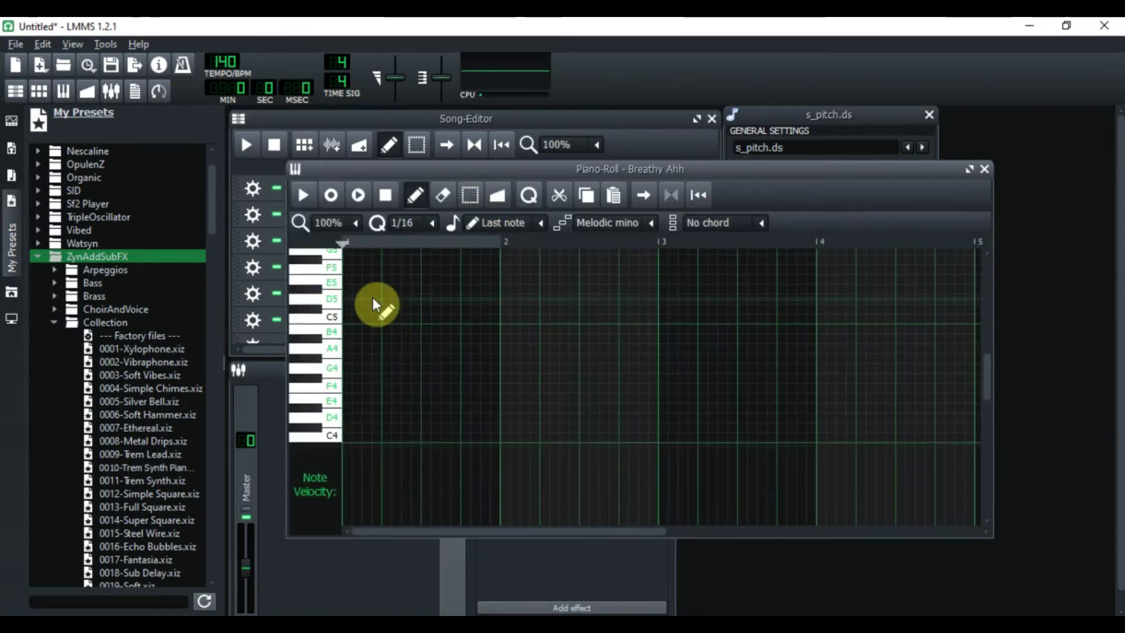
left_click(649, 223)
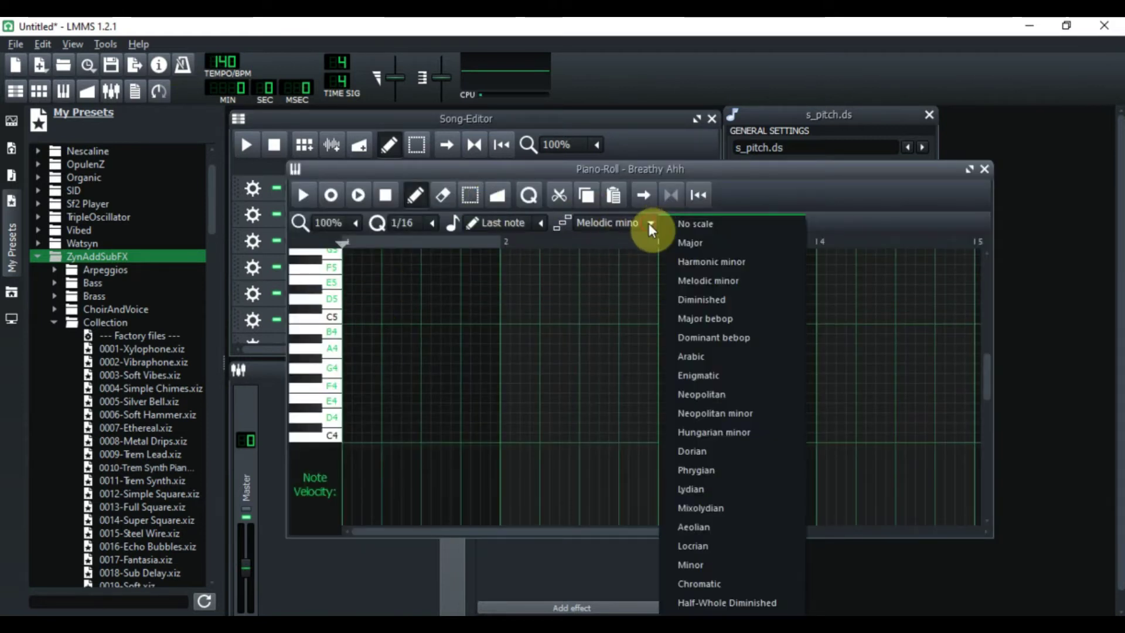
left_click(693, 226)
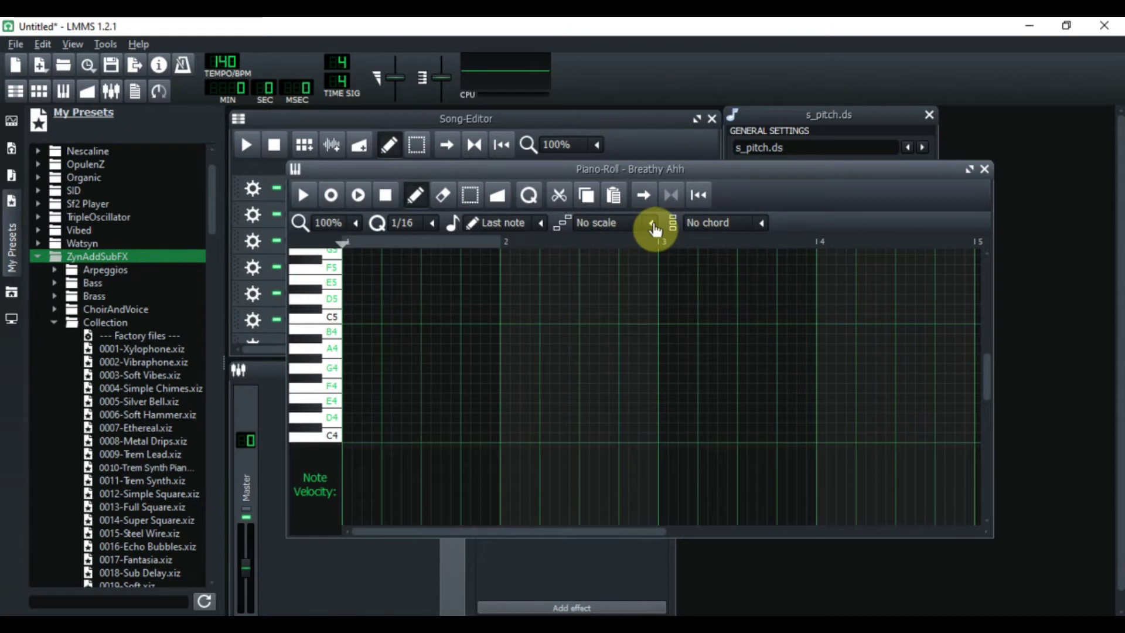
left_click(651, 224)
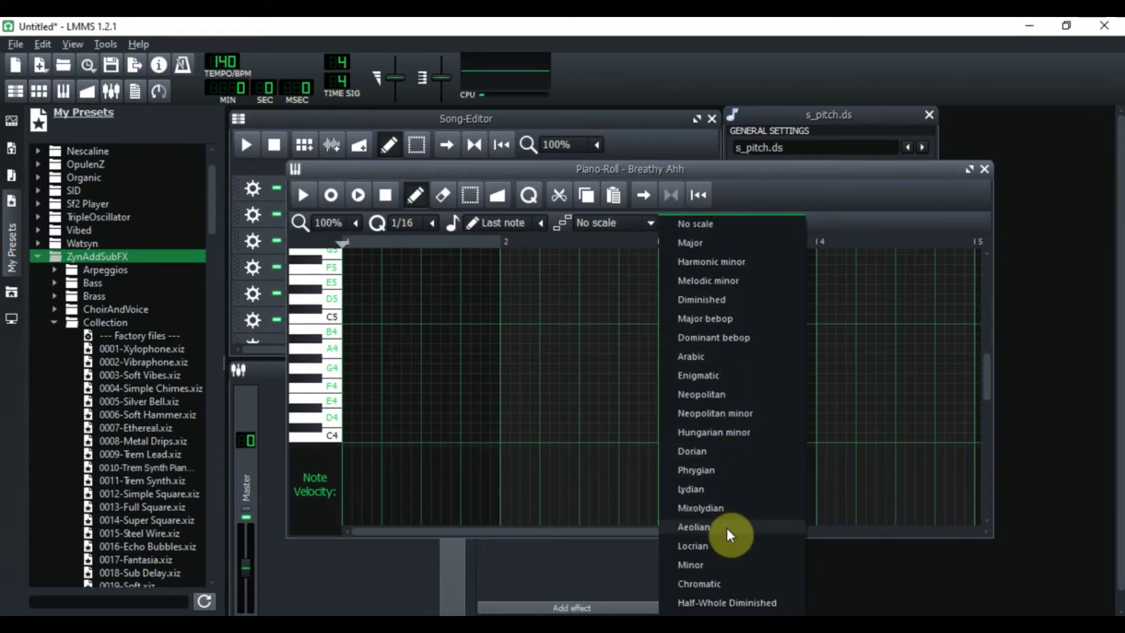
left_click(700, 567)
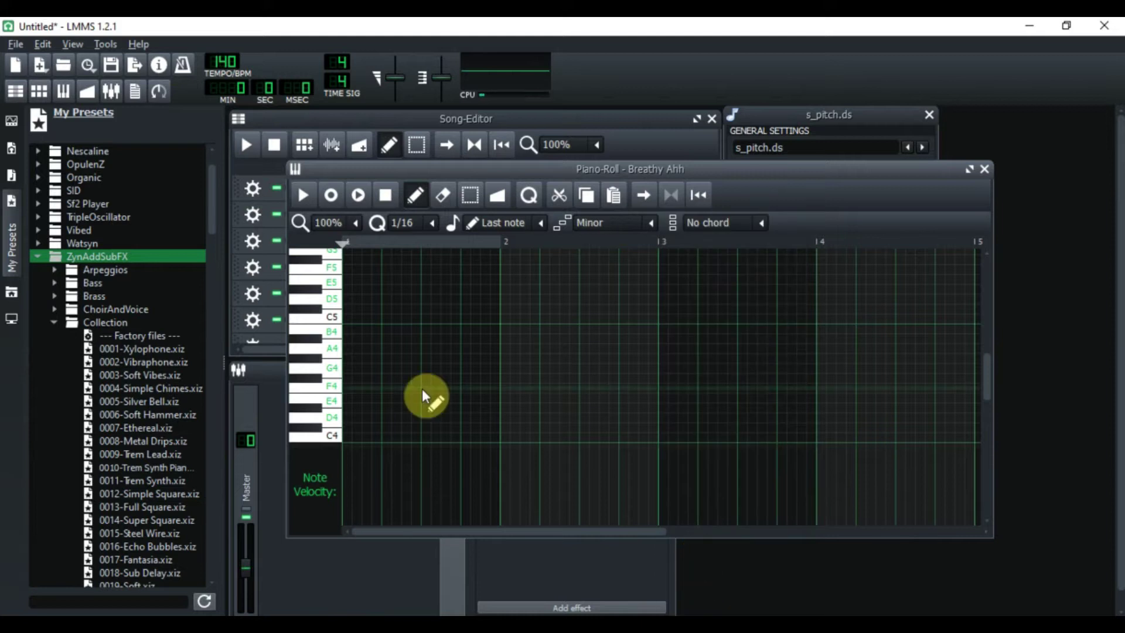
right_click(333, 351)
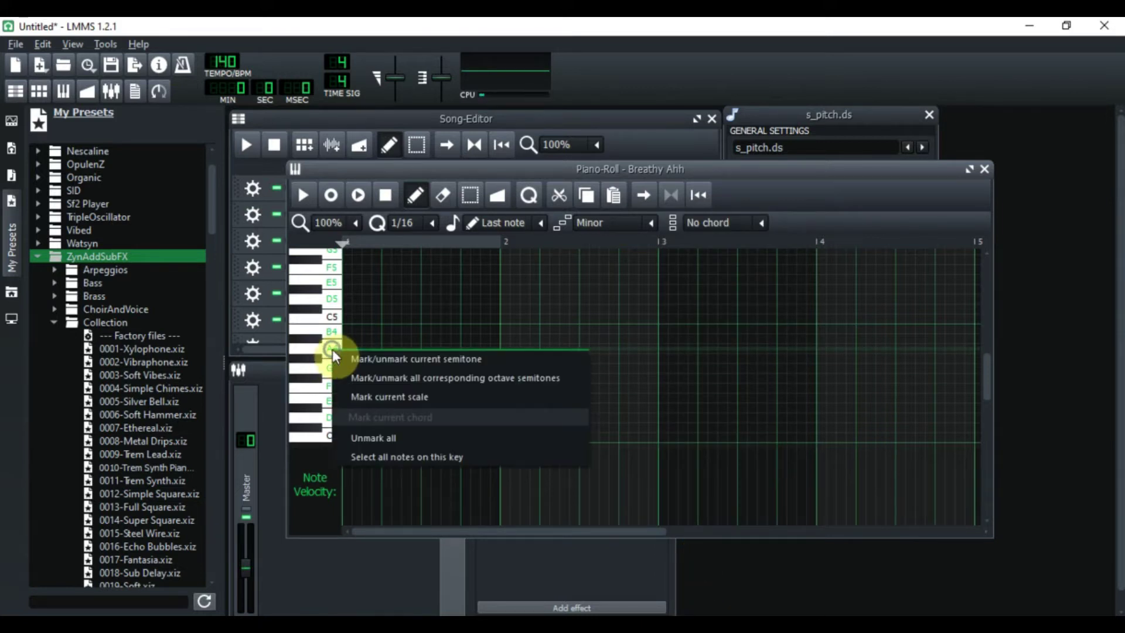
left_click(375, 396)
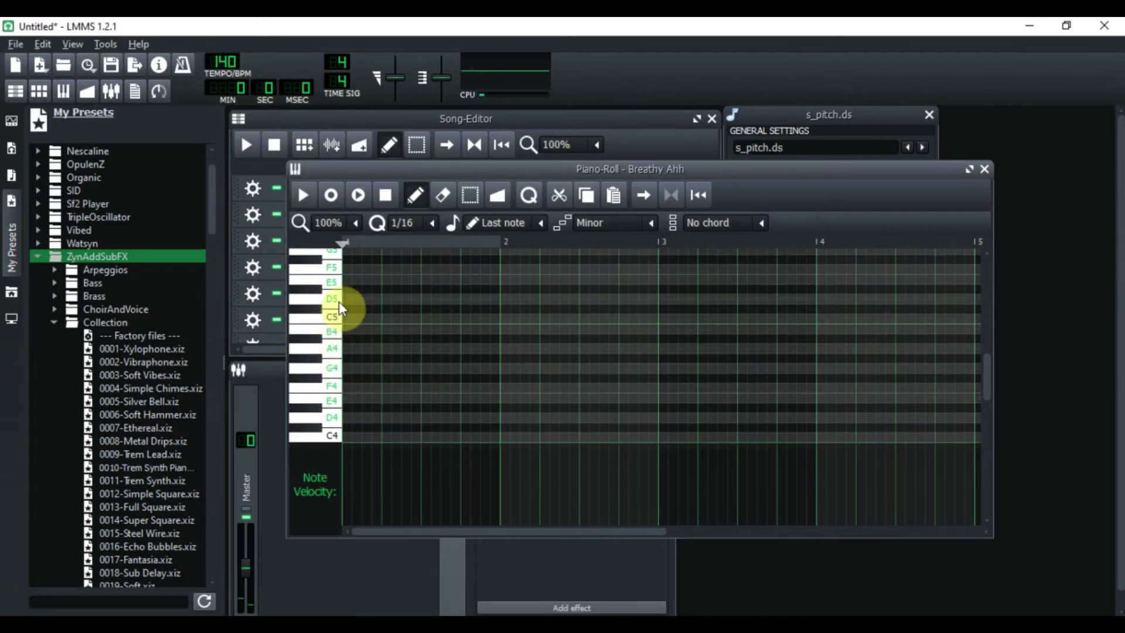
Close the Breathy Ahh piano roll, then open the Xylophone instrument and a bar 1 pattern of its track in the piano roll.
left_click(985, 169)
left_click(487, 180)
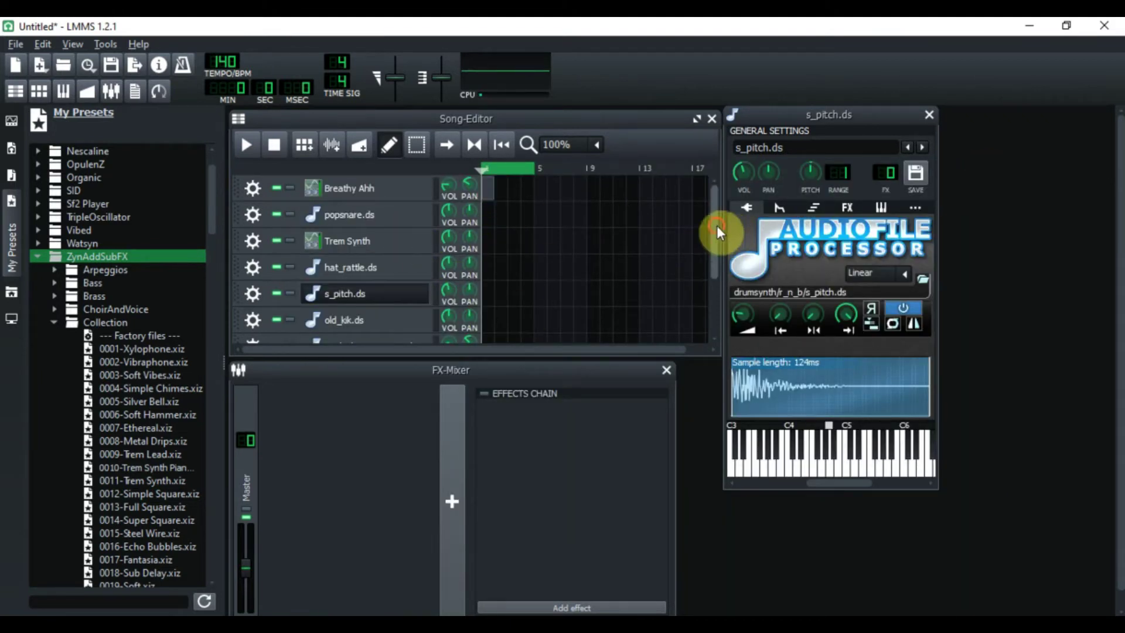
left_click_drag(716, 226, 720, 307)
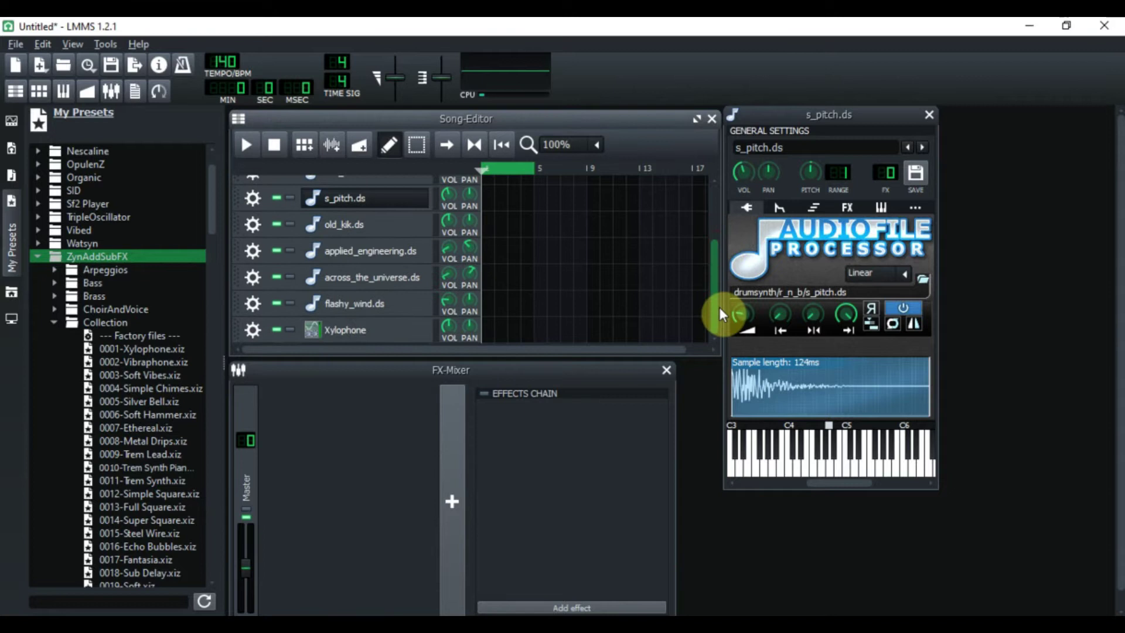
left_click(391, 332)
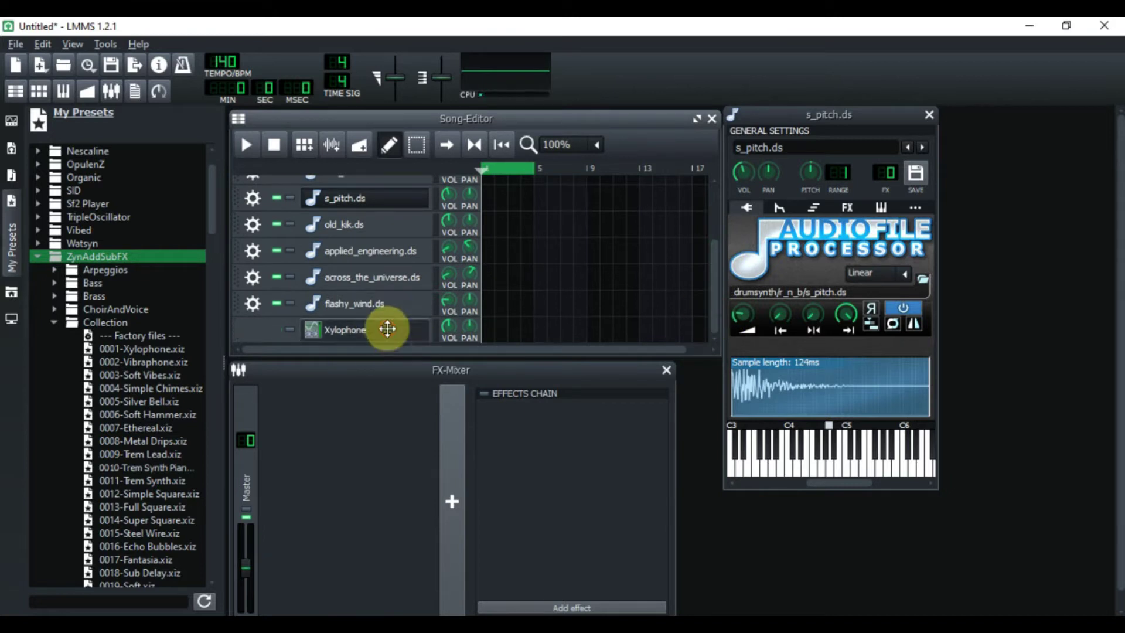
double_click(488, 331)
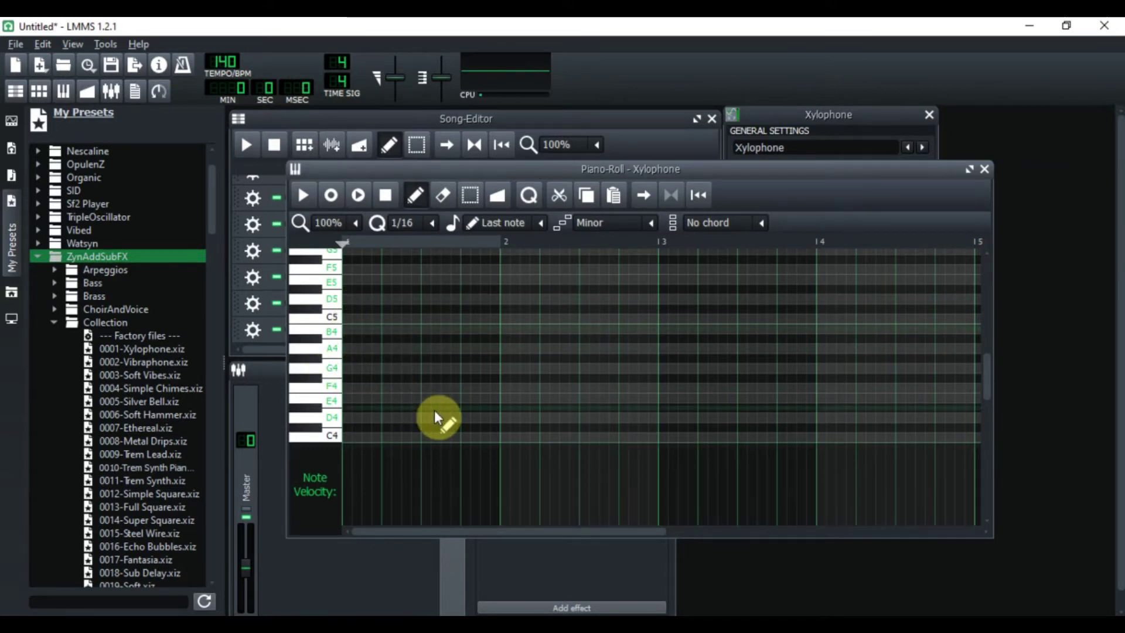
Audition melody ideas by playing single notes live on the Xylophone instrument, including some in the higher octave, without recording.
key("n")
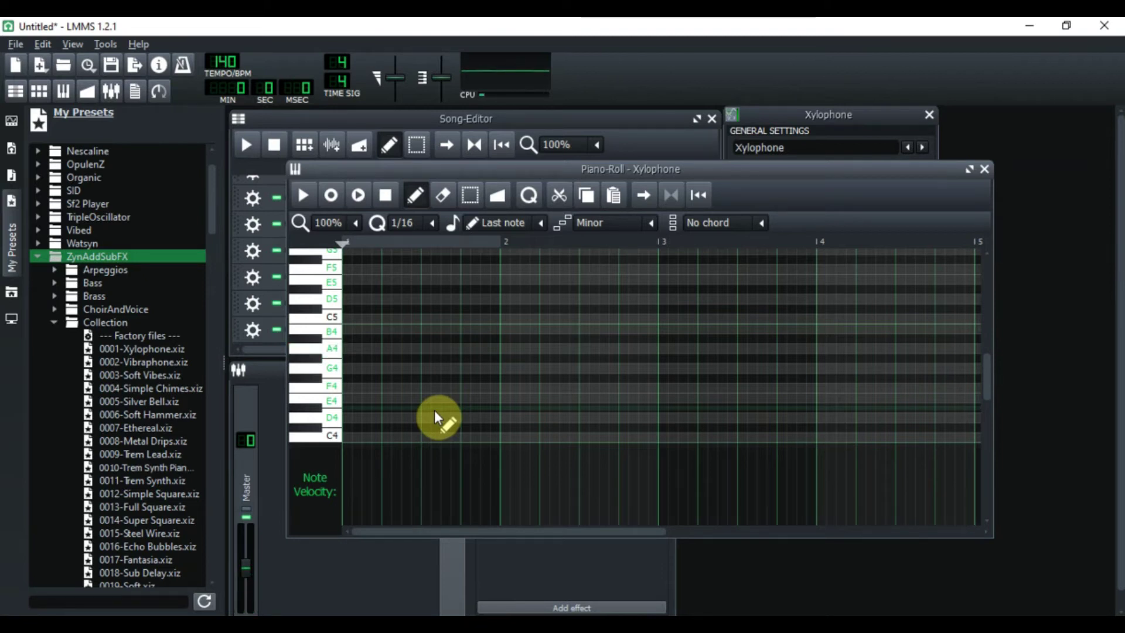
key("m")
key("w")
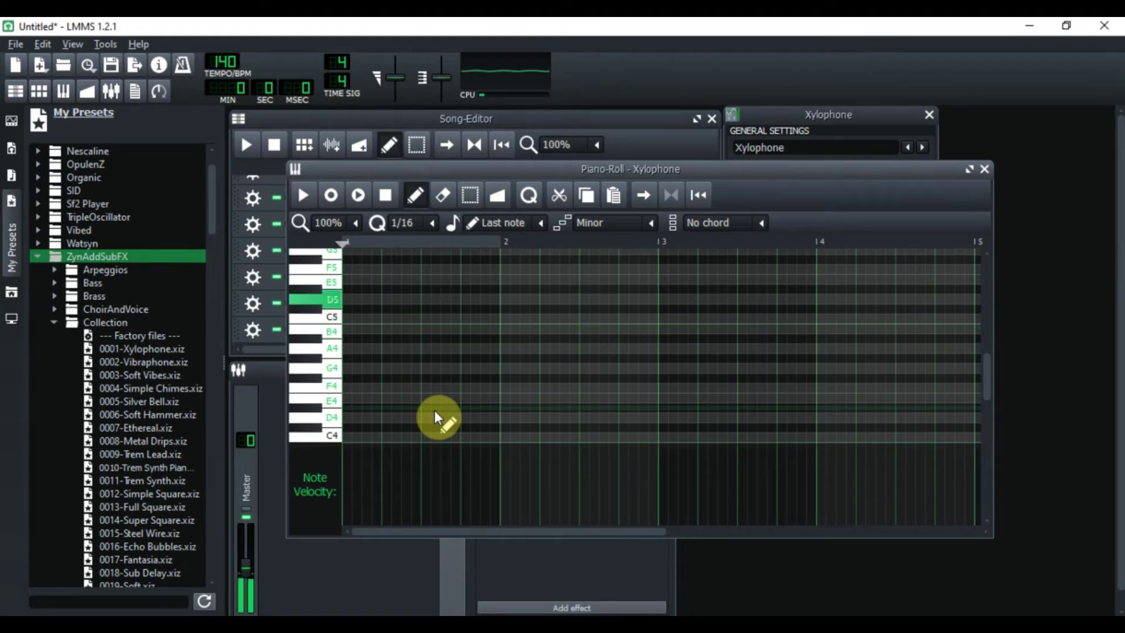
key("w")
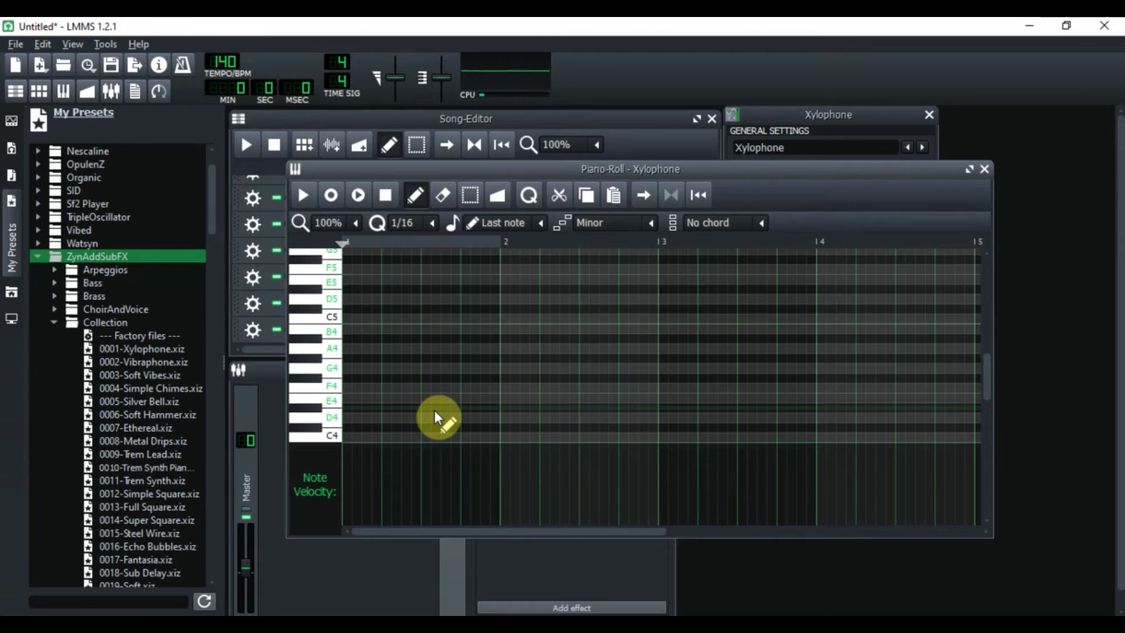
key("e")
key("e")
key("r")
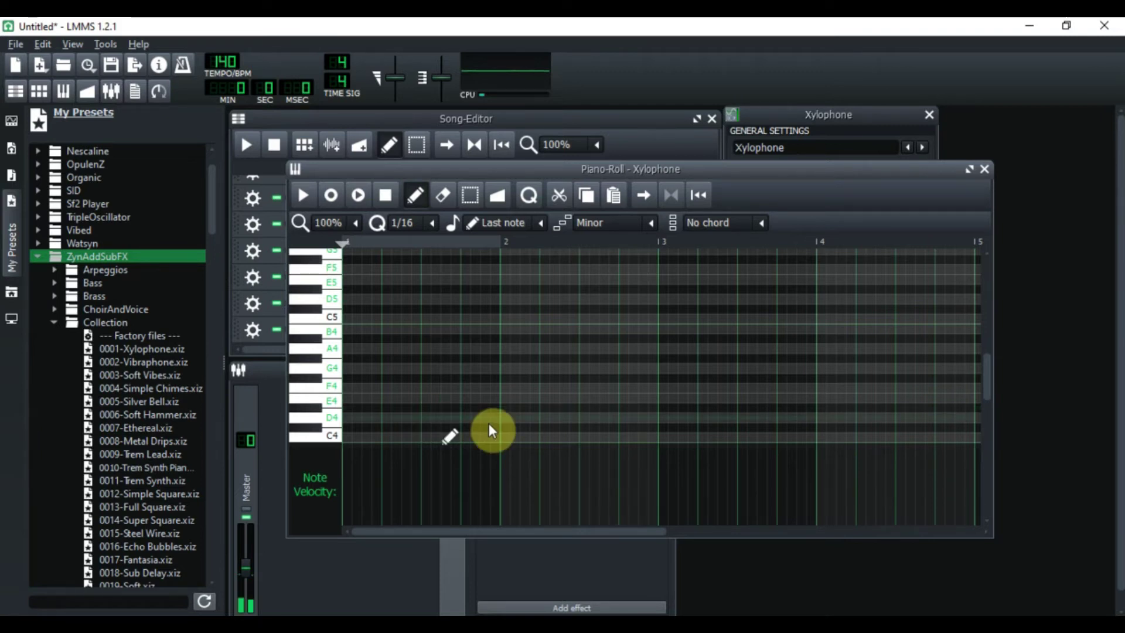
scroll(987, 367, "up", 1)
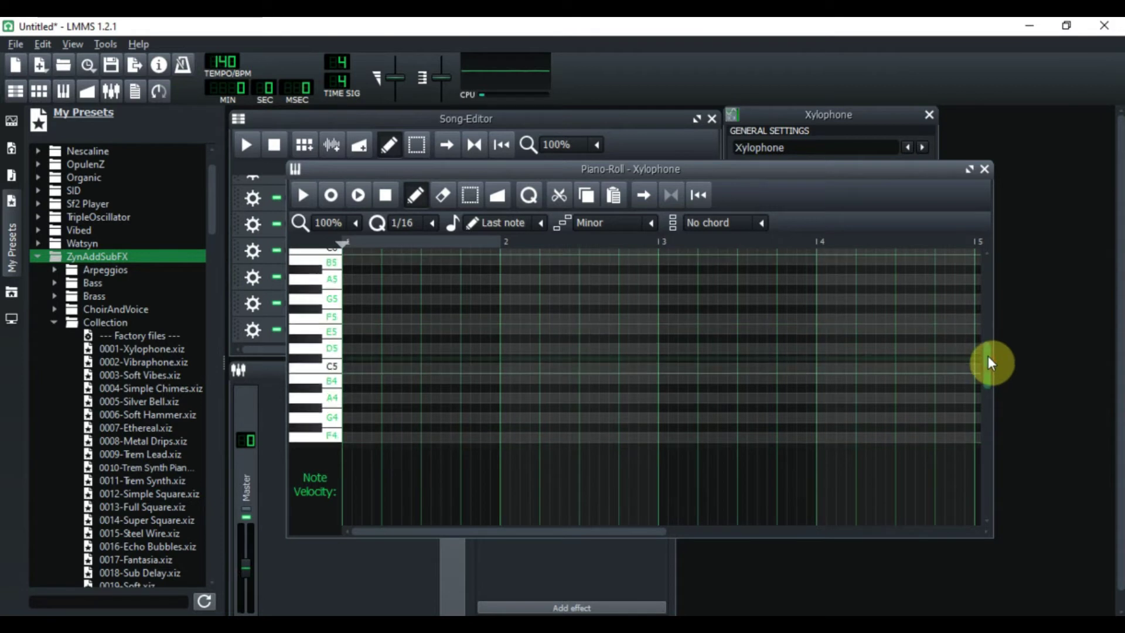
key("bracketright")
key("bracketright")
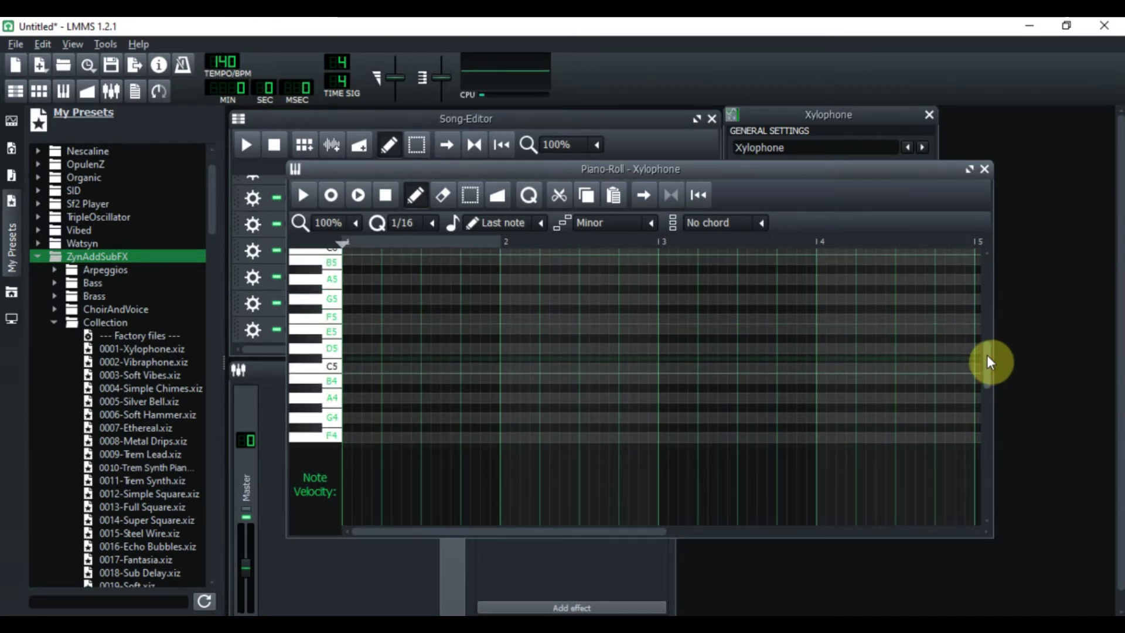
key("y")
key("y")
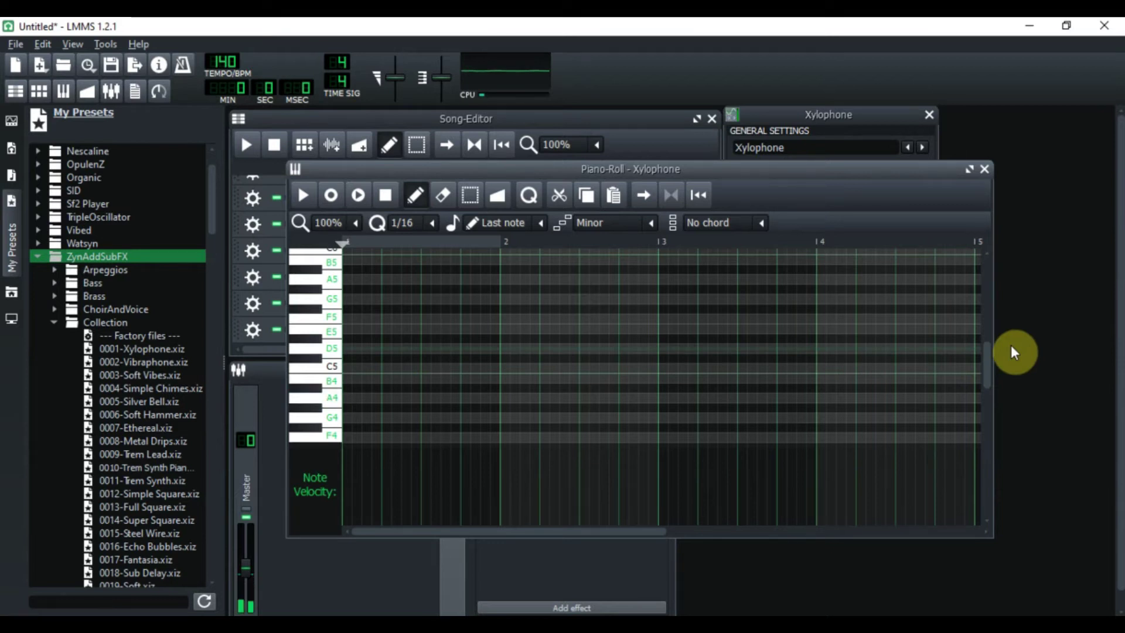
key("i")
key("o")
key("bracketright")
key("y")
key("i")
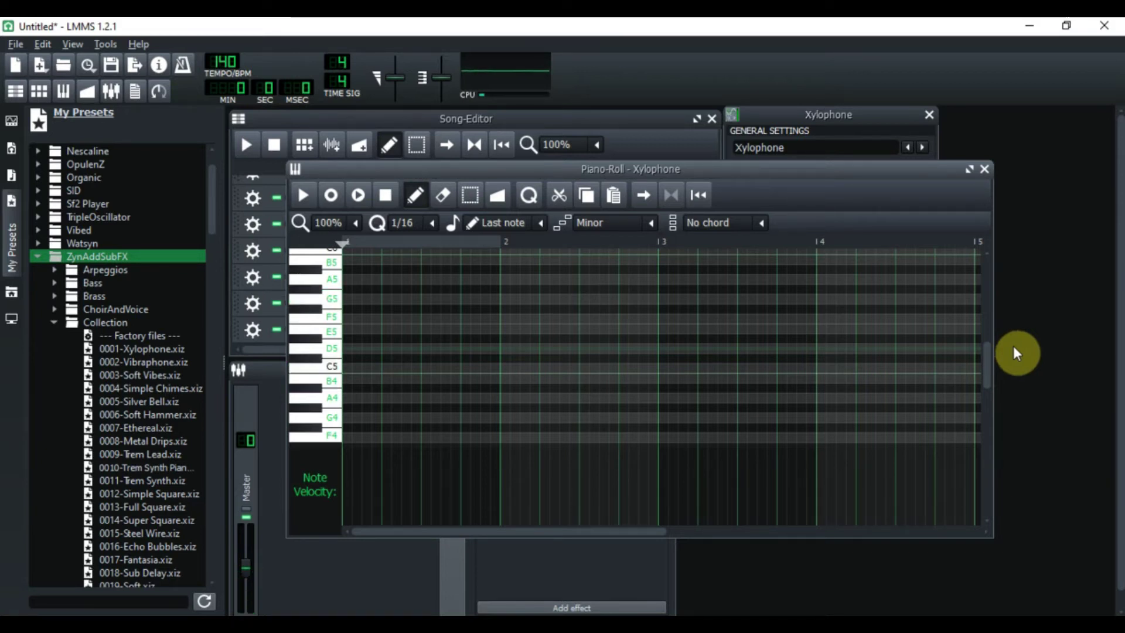
Audition melody ideas between A4 and F5 live on the Xylophone instrument, without recording.
key("i")
key("o")
key("u")
key("y")
key("y")
key("i")
key("y")
key("o")
key("bracketleft")
key("p")
key("y")
key("i")
key("p")
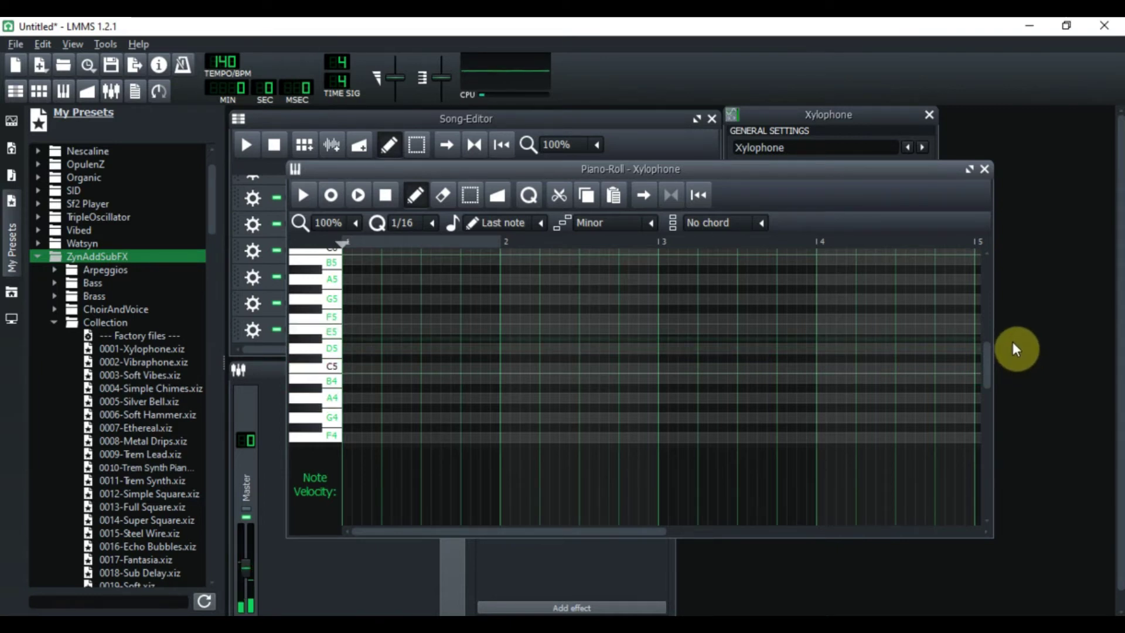
Try a descending Xylophone line live from A4 down through G4, F4 and E4 to C4.
key("y")
key("y")
key("t")
key("r")
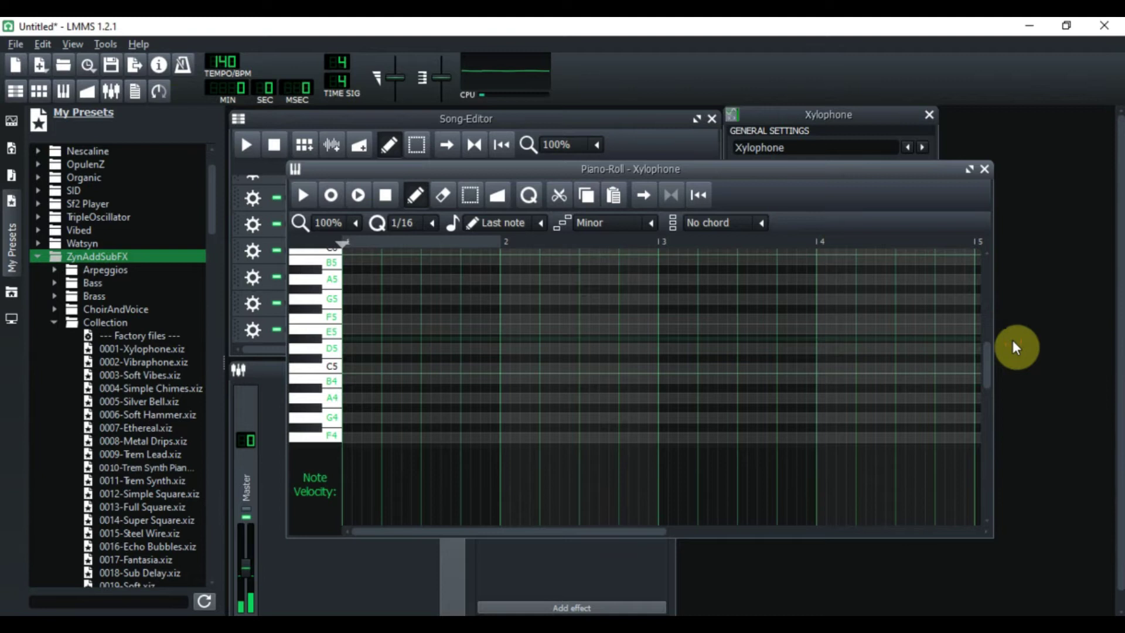
left_click_drag(986, 357, 988, 368)
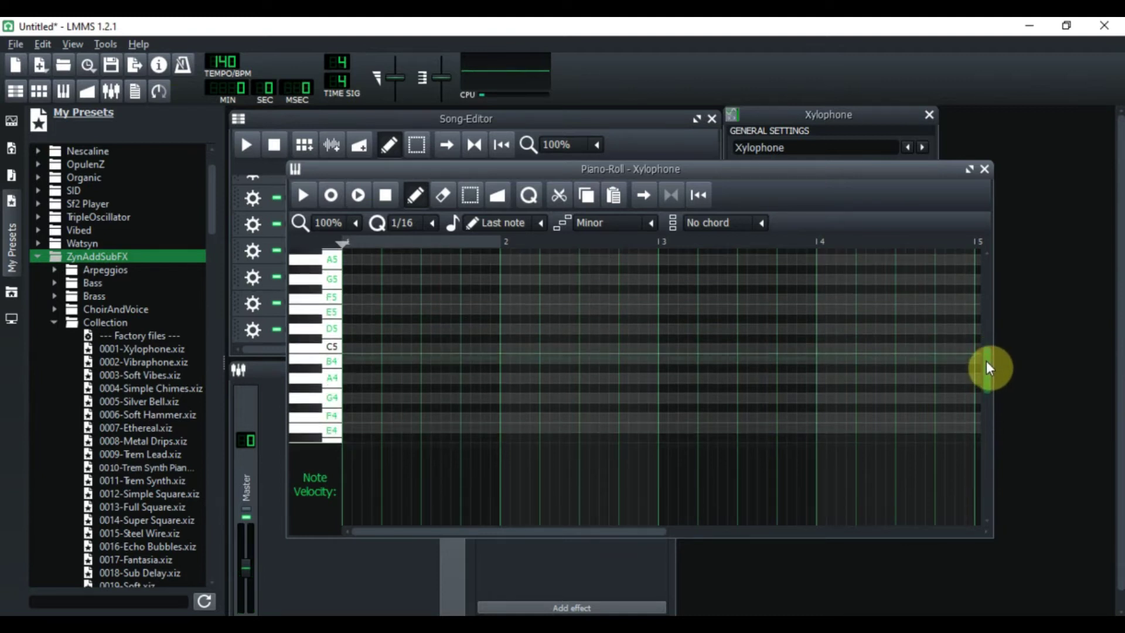
key("y")
key("t")
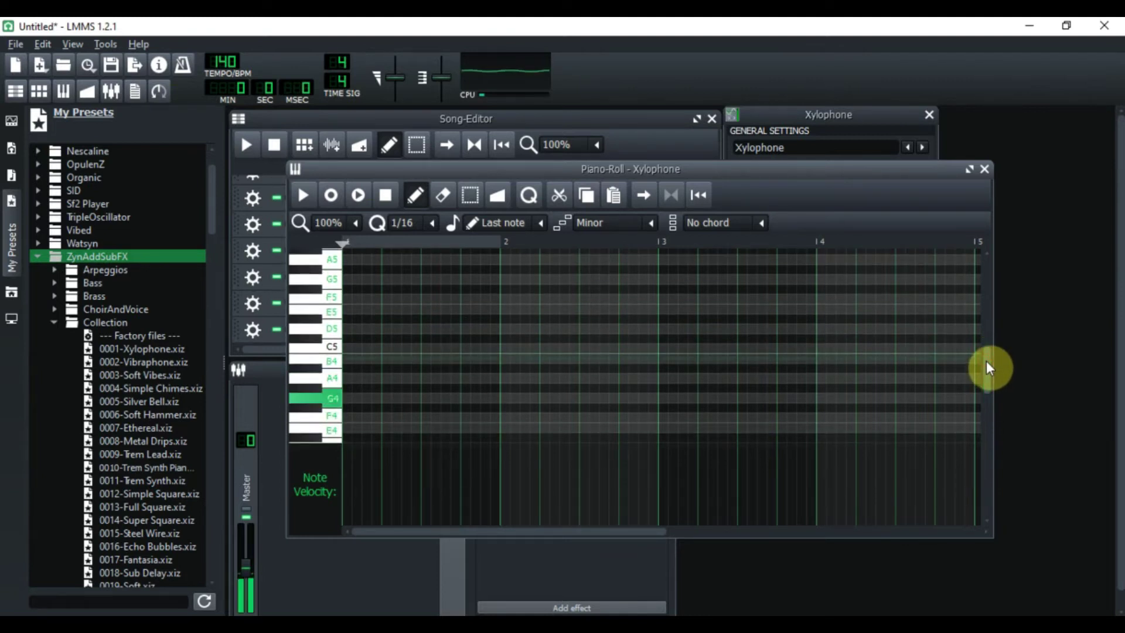
key("r")
key("e")
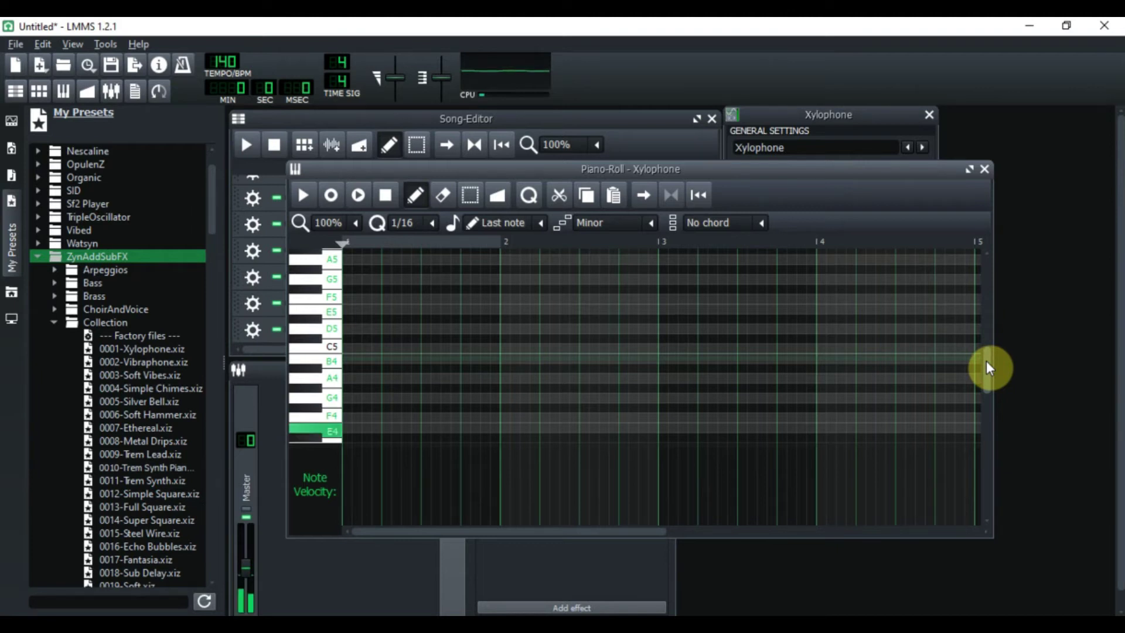
left_click_drag(986, 360, 989, 368)
key("e")
key("e")
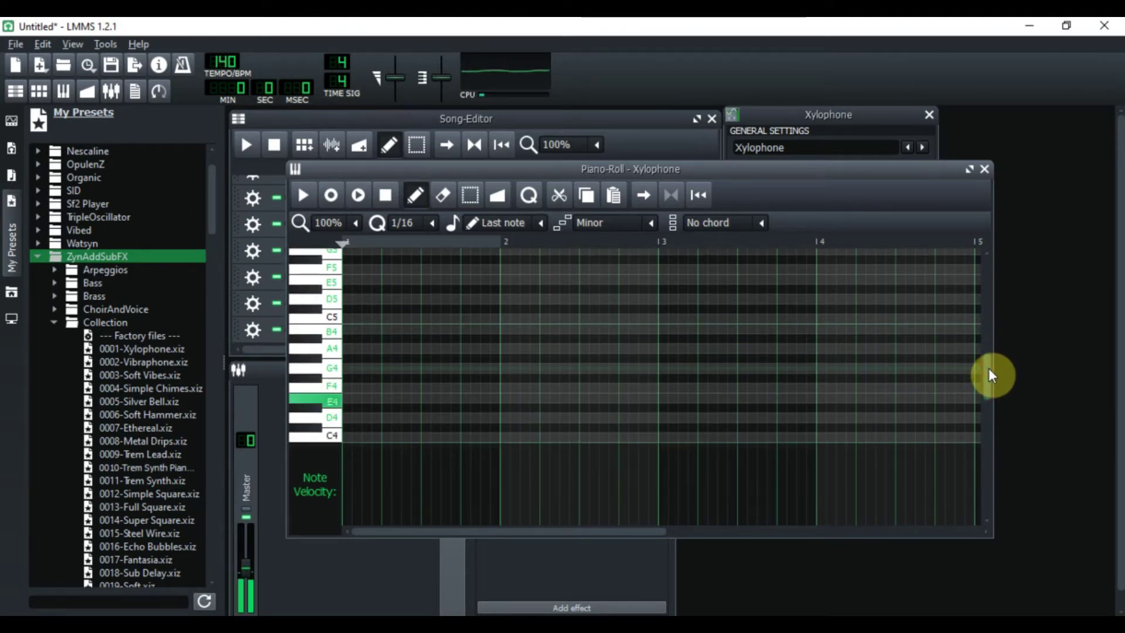
key("e")
key("e")
key("e")
key("w")
key("q")
key("q")
key("q")
key("w")
key("r")
key("t")
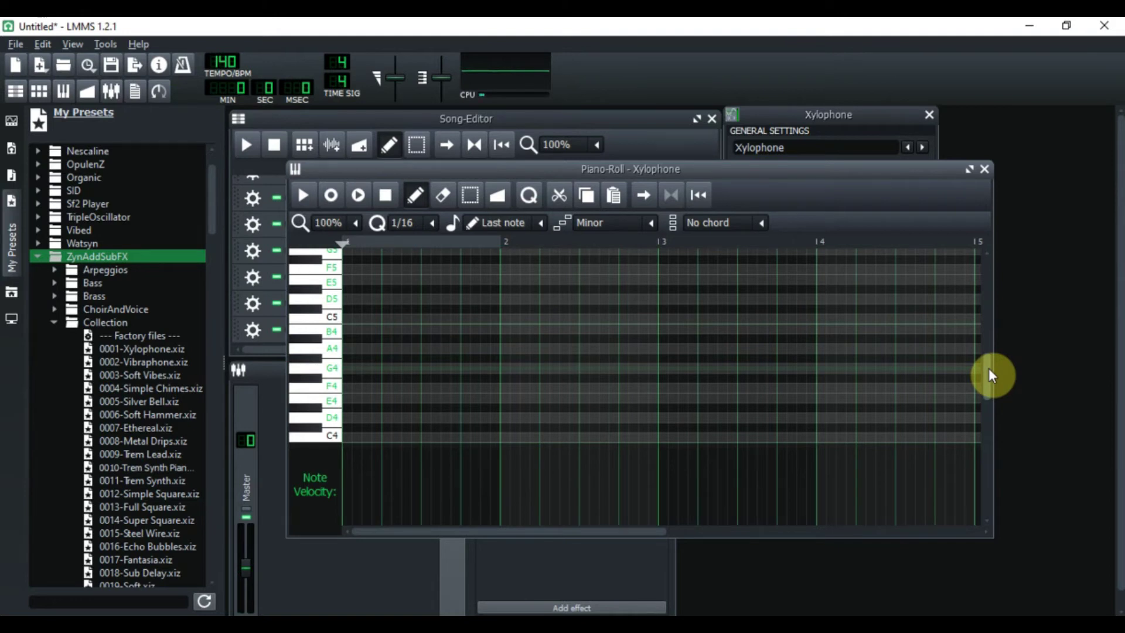
Try the chord A4, C5 and E5 live on Xylophone, followed by F4 combined with A4 and C5.
key("y")
key("i")
key("p")
key("y")
key("p")
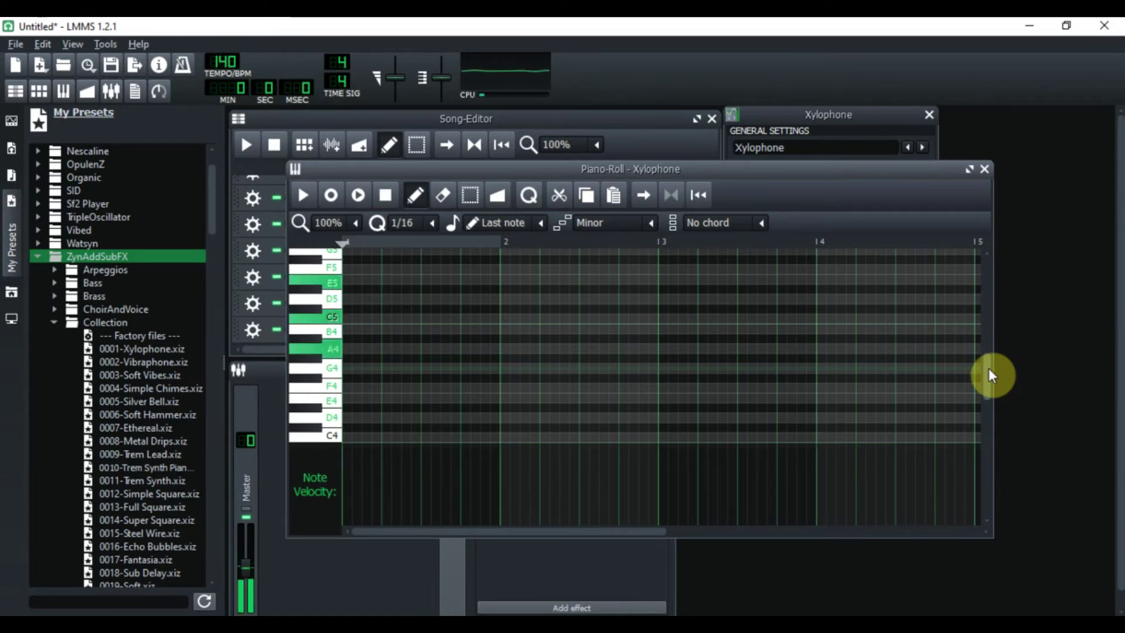
key("r")
key("y")
key("r")
key("y")
key("r")
key("y")
key("i")
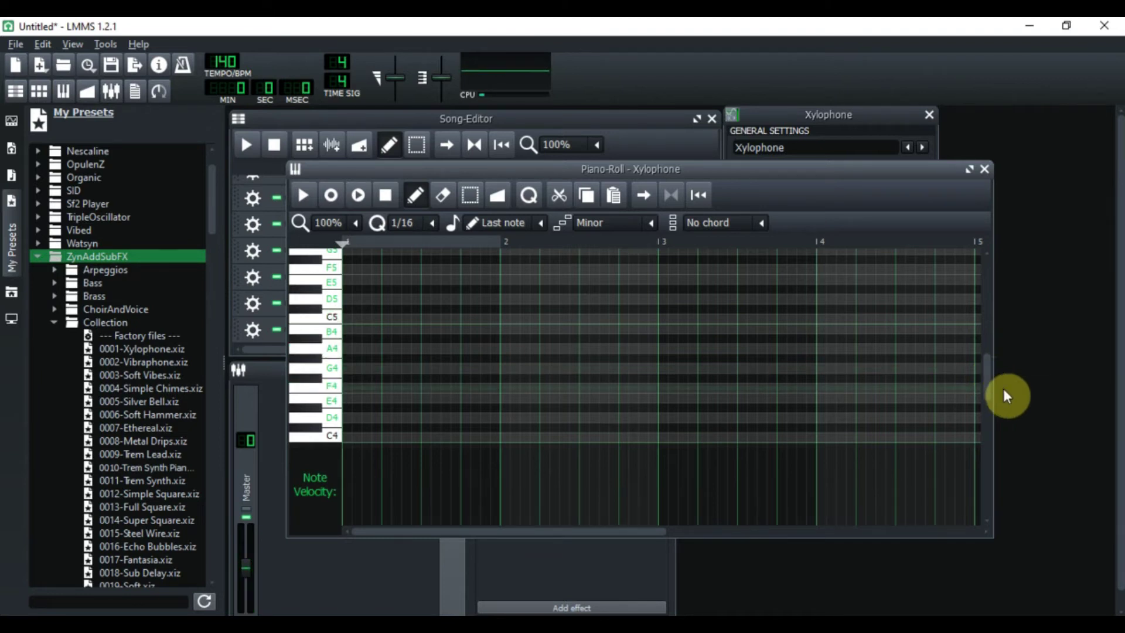
Audition a two-chord progression live on Xylophone, alternating A4, C5, E5 with E4, G4, B4.
key("y")
key("i")
key("p")
key("e")
key("t")
key("u")
key("y")
key("i")
key("p")
key("y")
key("i")
key("p")
key("y")
key("i")
key("p")
key("y")
key("i")
key("p")
key("e")
key("t")
key("u")
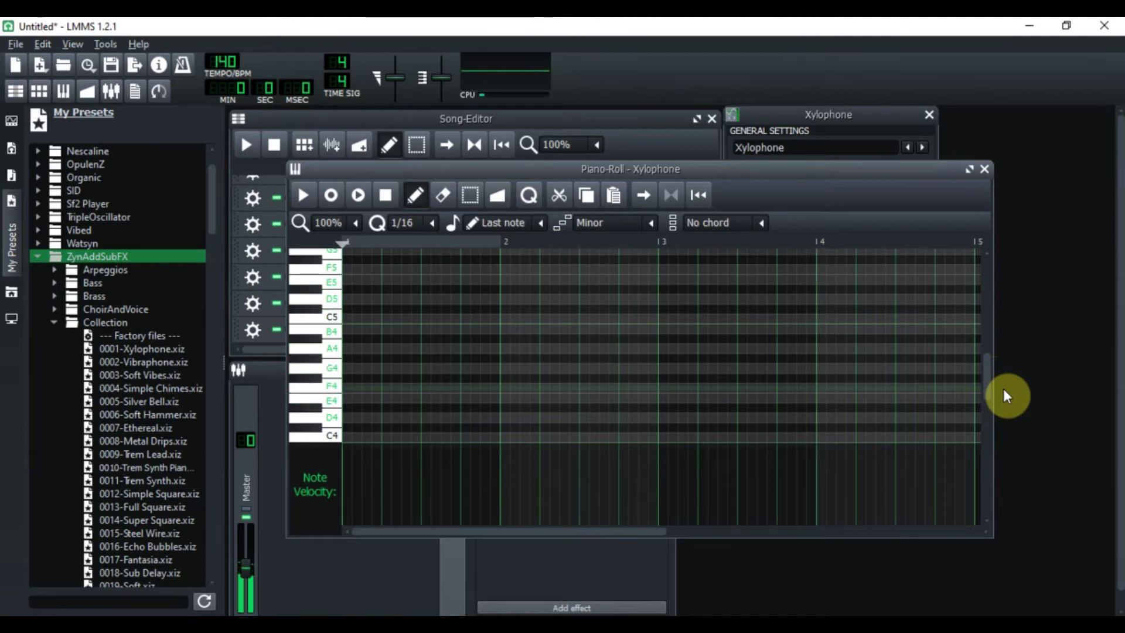
key("e")
key("t")
key("u")
key("e")
key("t")
key("u")
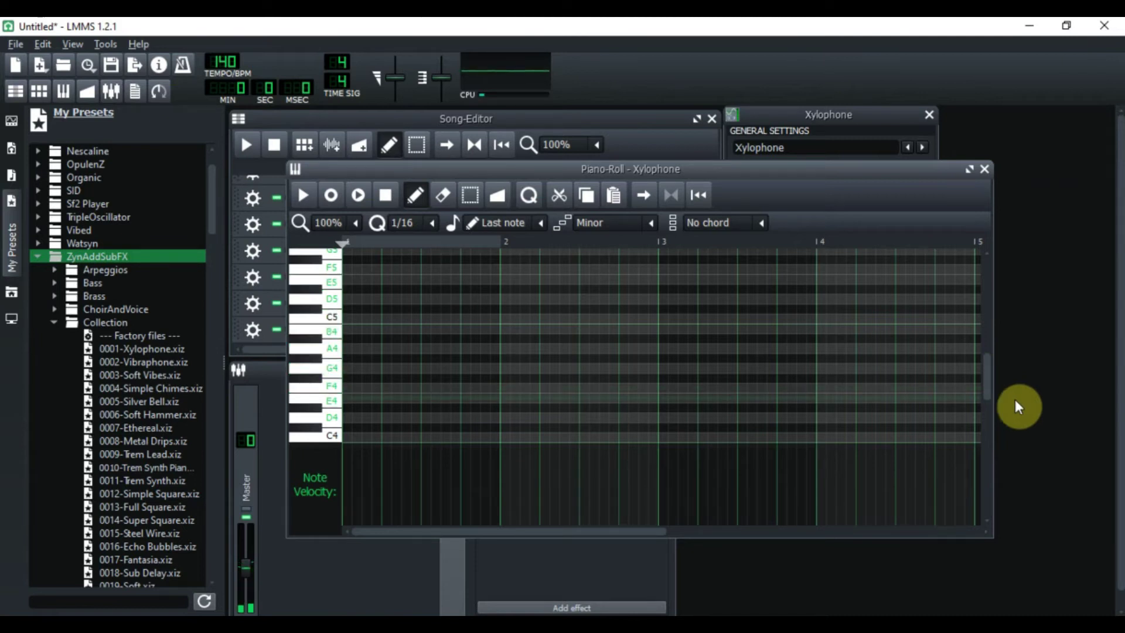
key("y")
key("i")
key("p")
key("y")
key("i")
key("p")
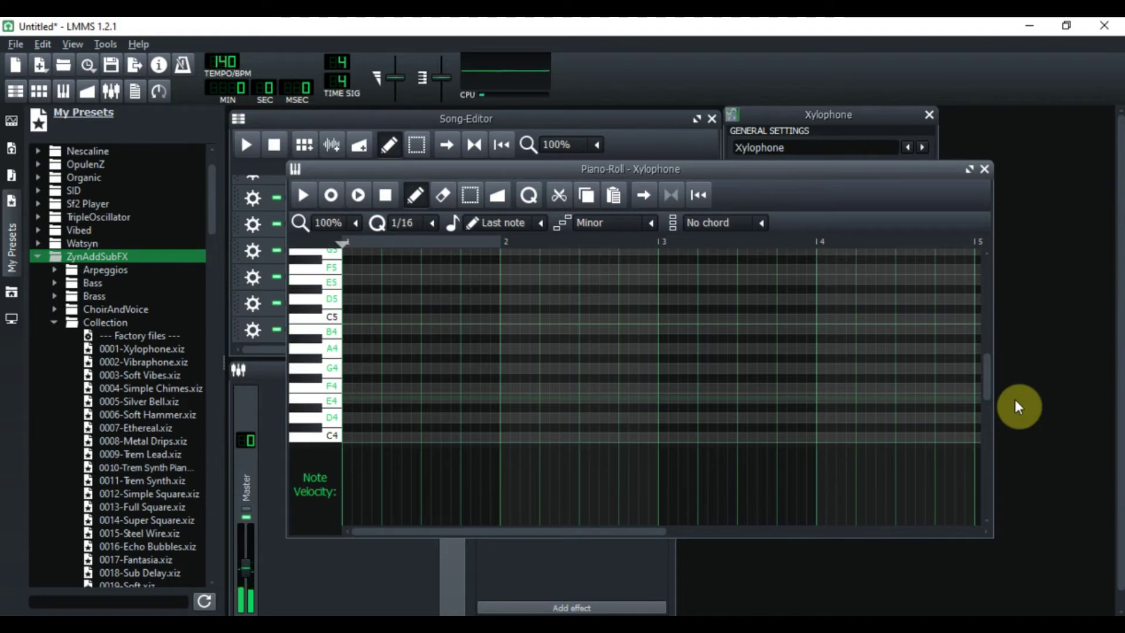
key("e")
key("t")
key("u")
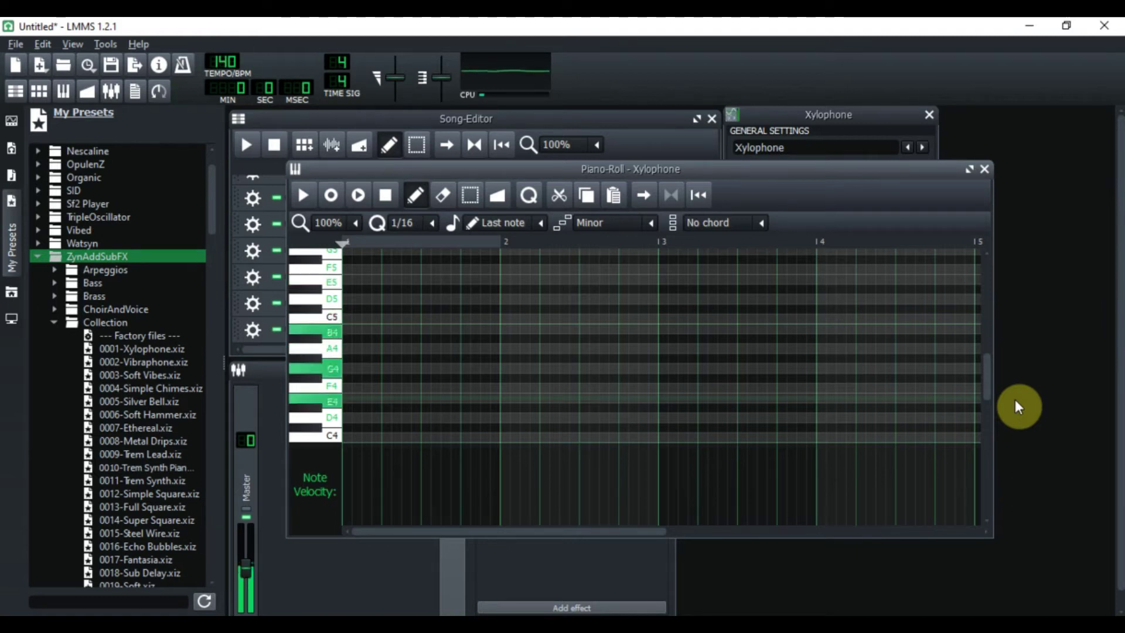
Try wide combinations such as C4 with G5 and smaller note pairs live on Xylophone, and close its piano roll.
key("e")
key("i")
key("bracketleft")
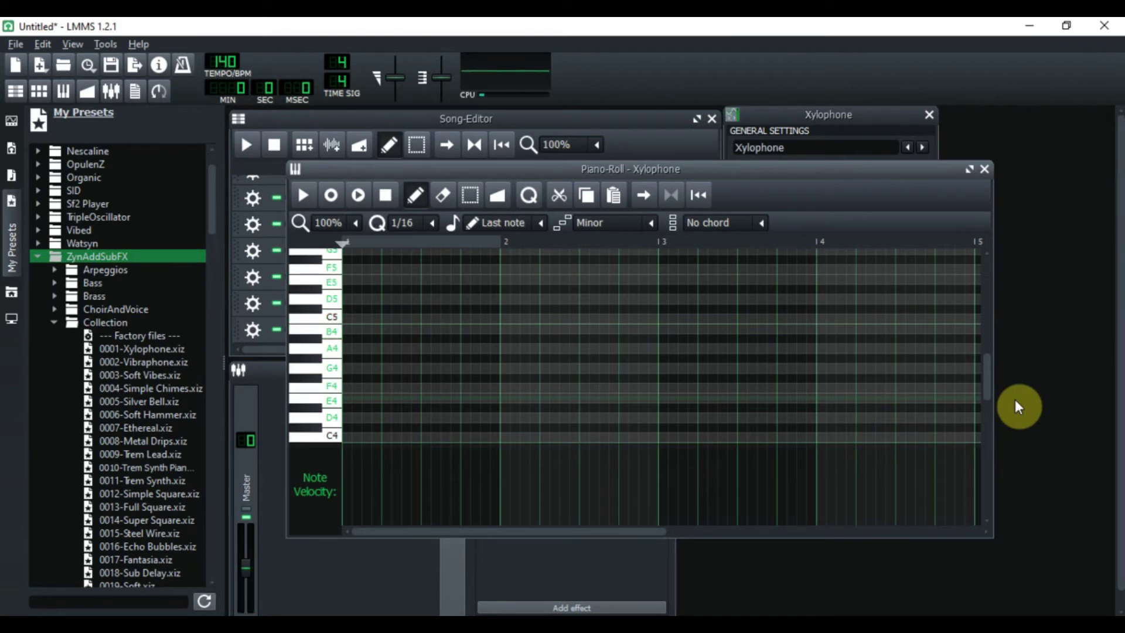
key("q")
key("bracketright")
key("q")
key("q")
key("q")
key("bracketright")
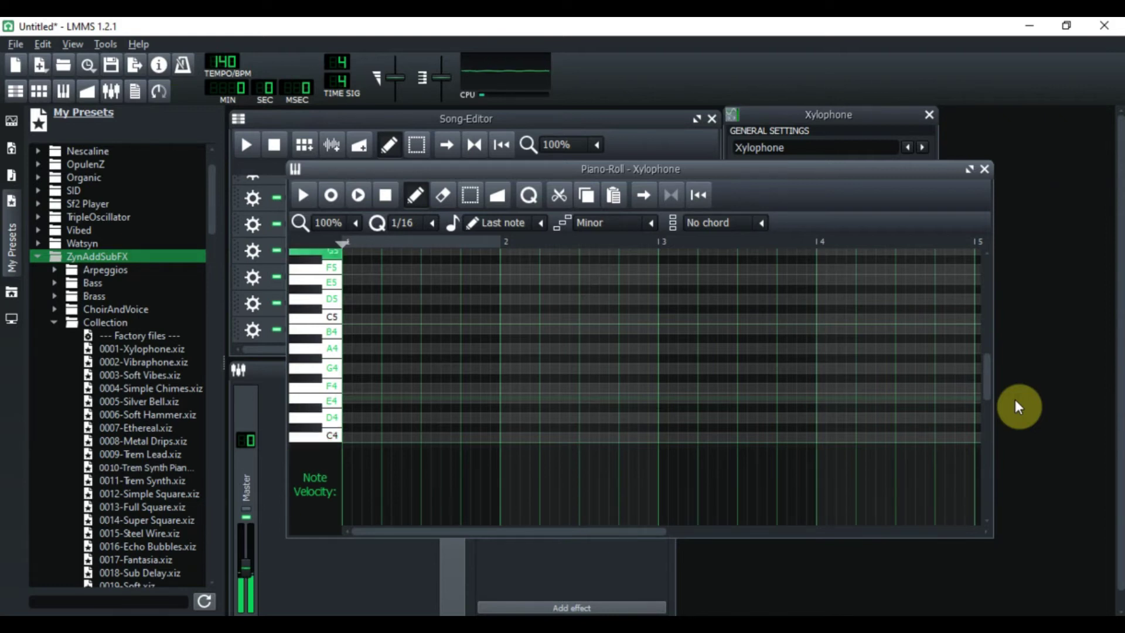
key("bracketright")
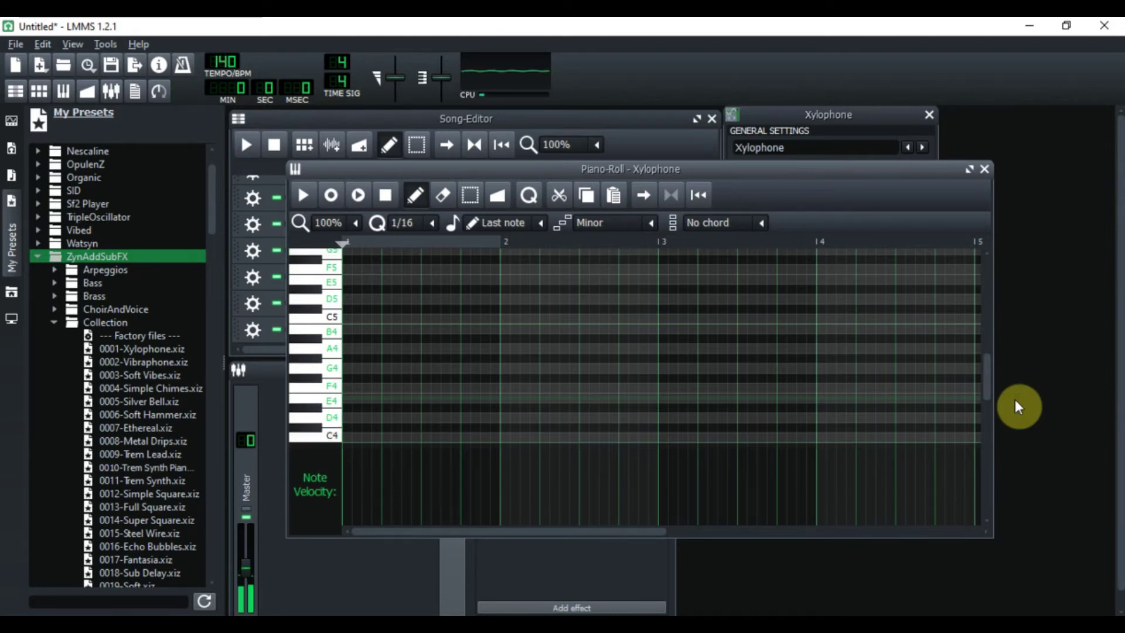
key("i")
key("p")
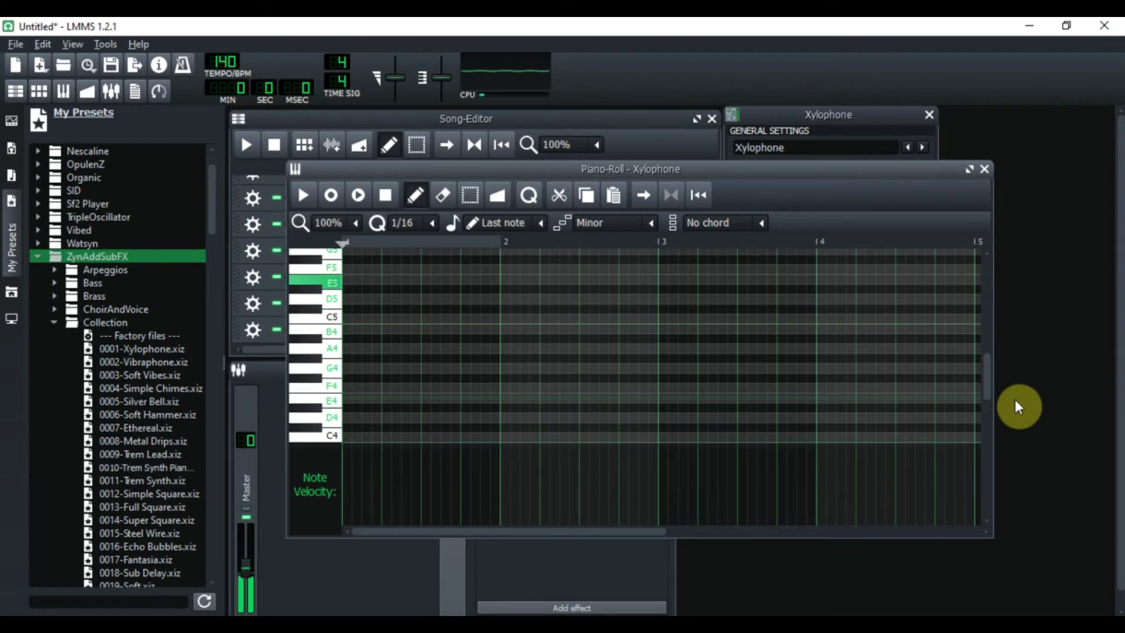
key("u")
key("o")
key("y")
key("o")
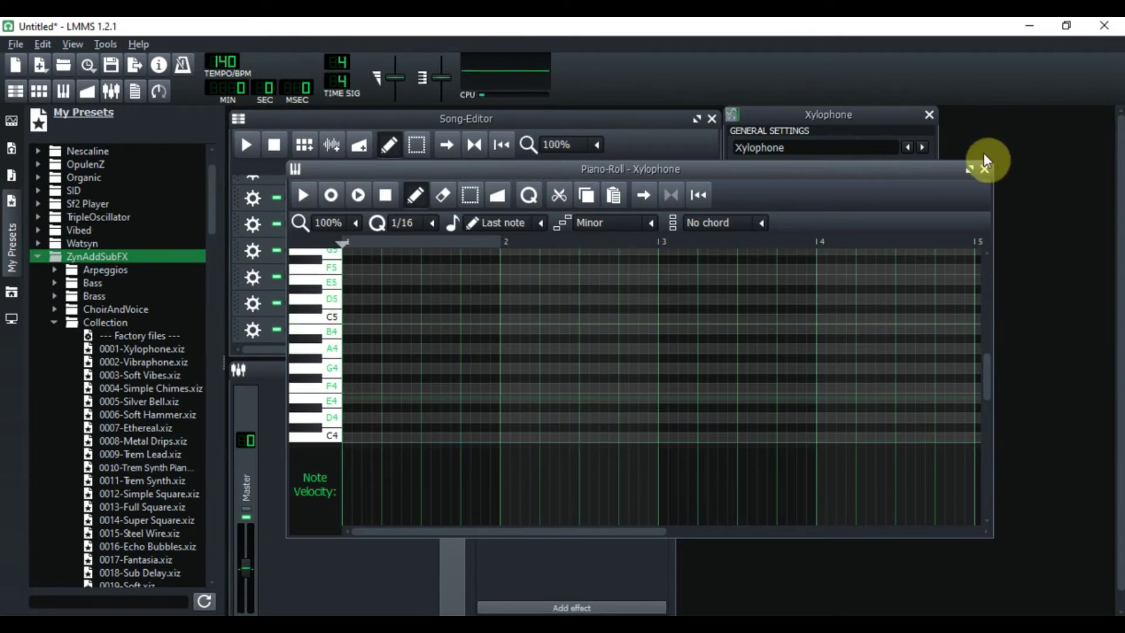
left_click(985, 169)
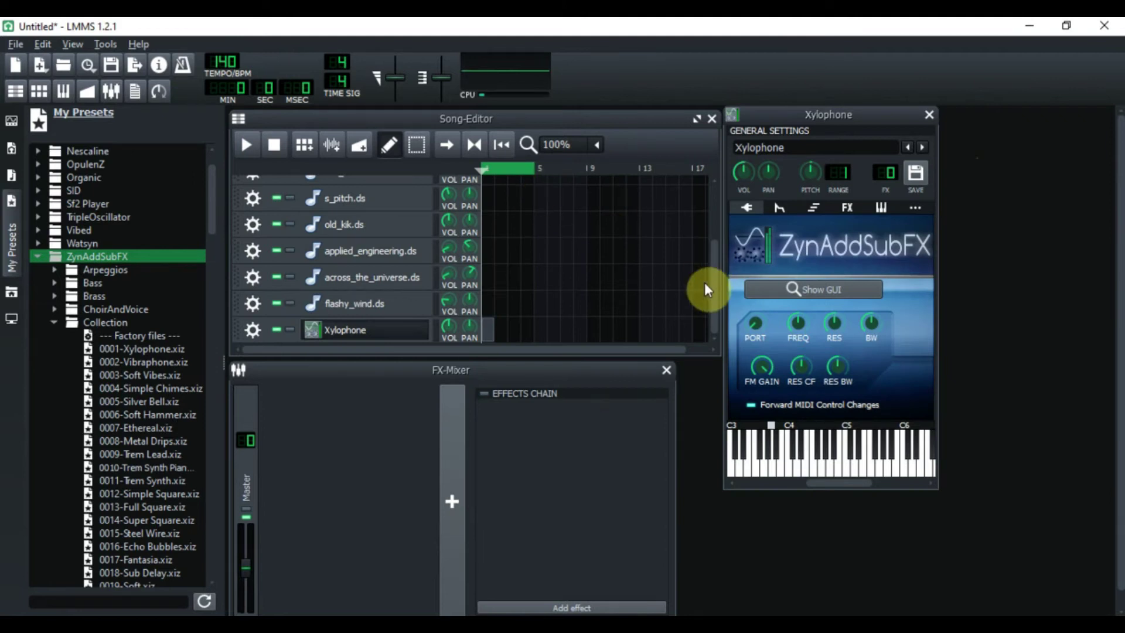
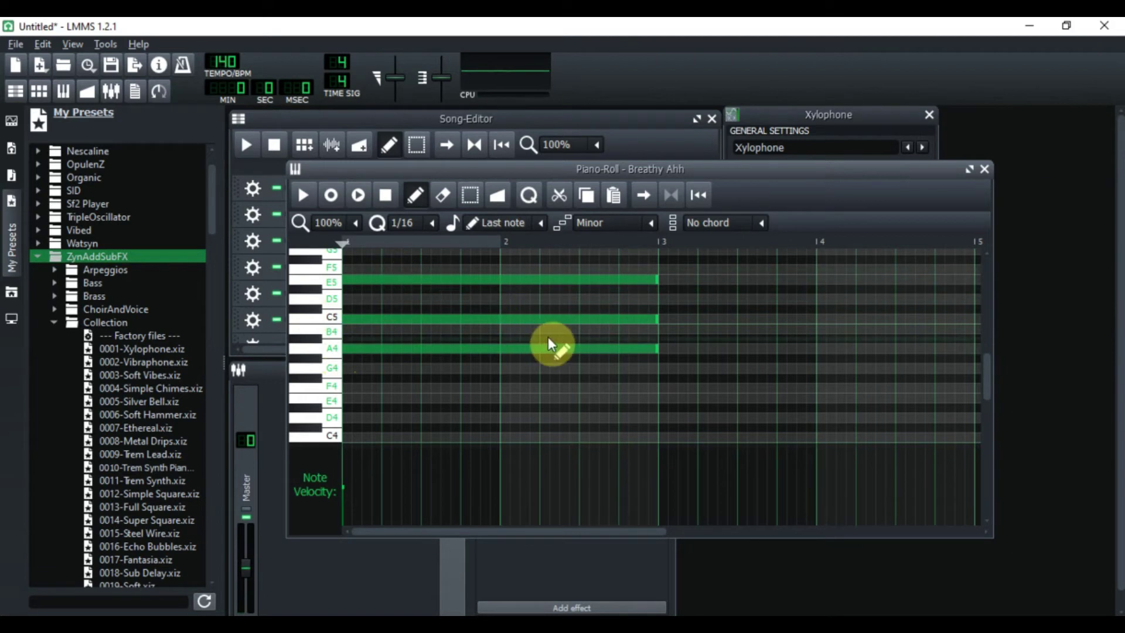
Add two-bar E4, G4 and B4 notes from bar 3 of the Breathy Ahh pattern, play it back and close the piano roll.
left_click(663, 398)
left_click(663, 368)
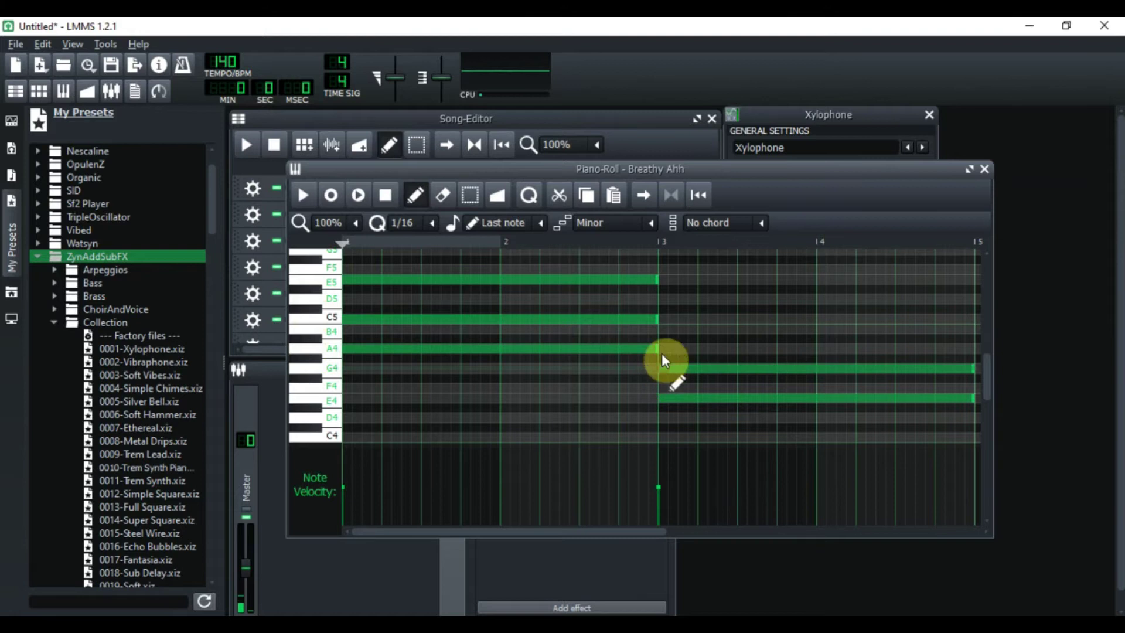
left_click(663, 329)
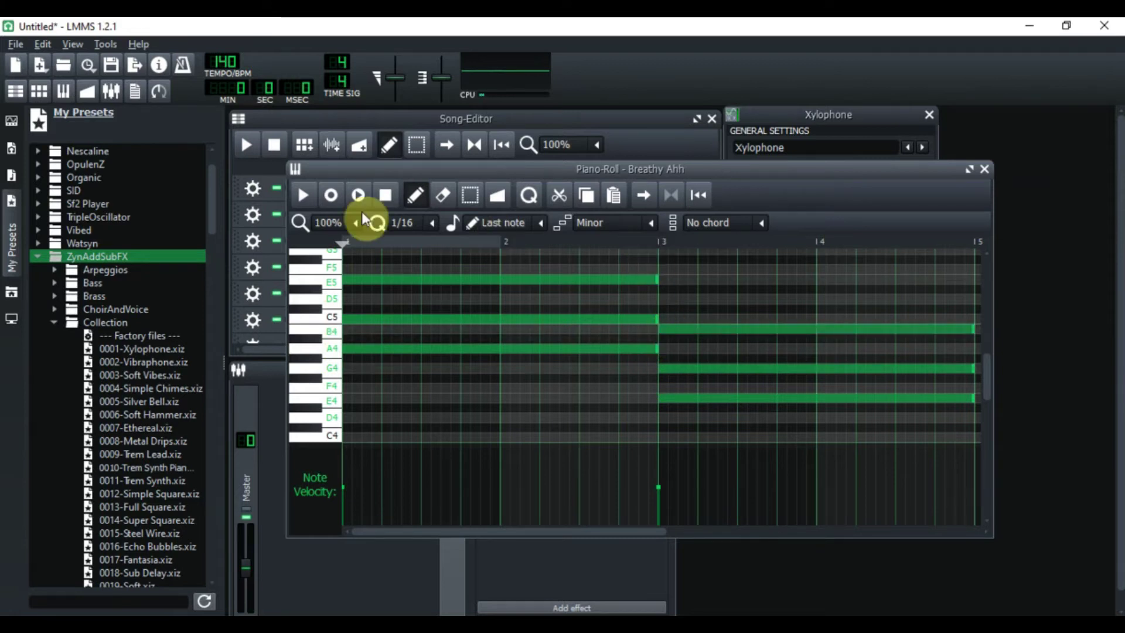
left_click(302, 198)
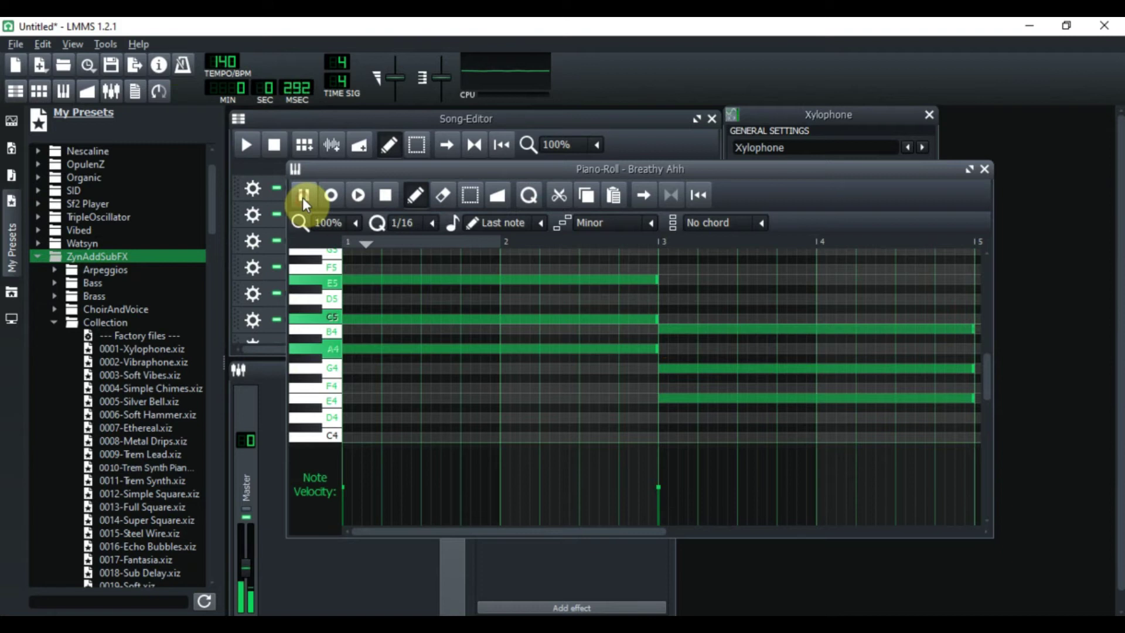
left_click(984, 169)
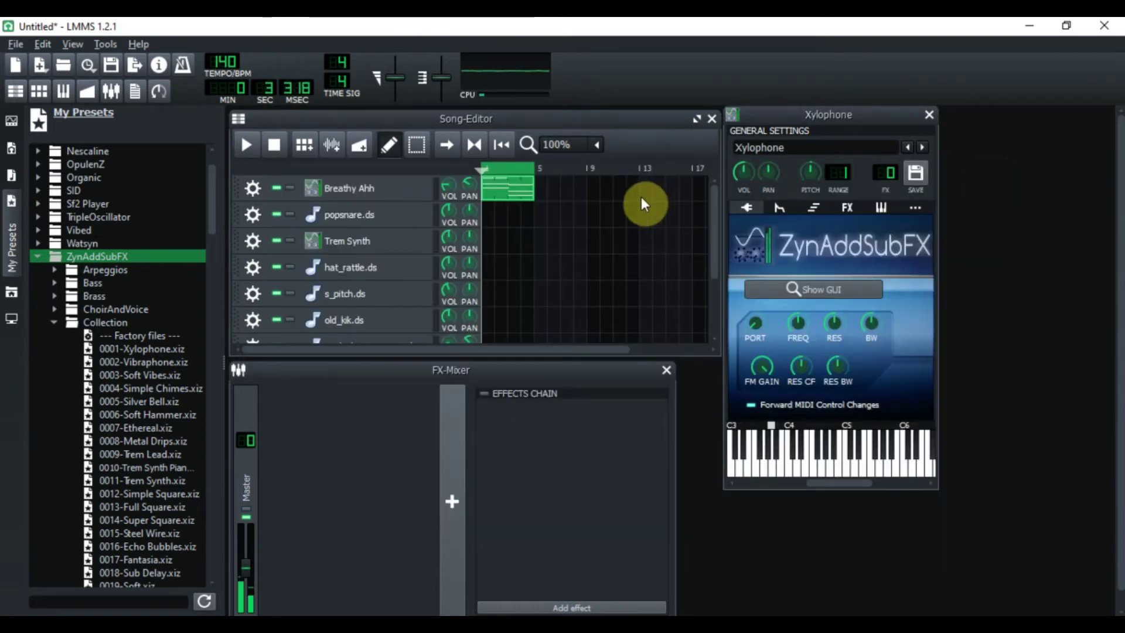
Copy the Breathy Ahh pattern into bar 1 of the Trem Synth track and play the song to check it.
right_click(508, 188)
left_click(525, 265)
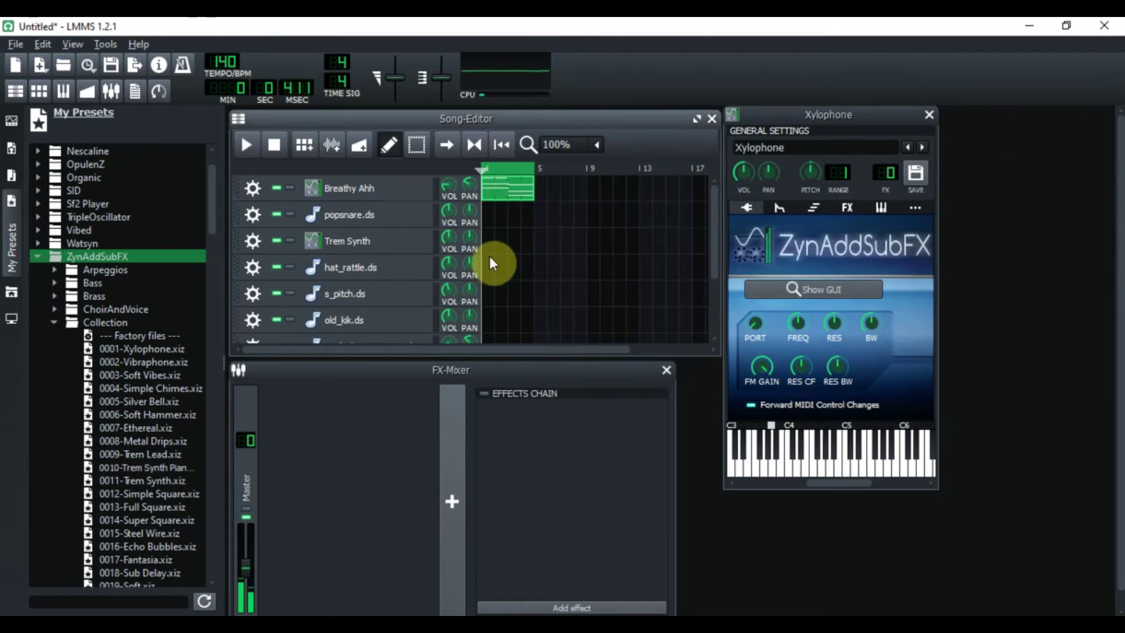
right_click(492, 243)
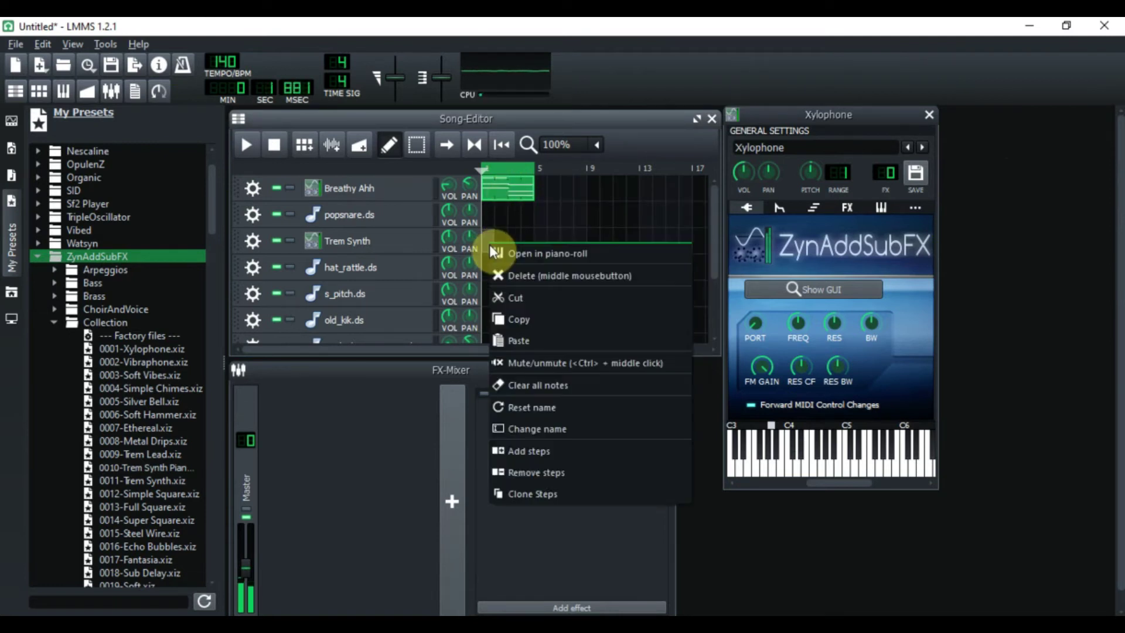
left_click(517, 343)
left_click(245, 145)
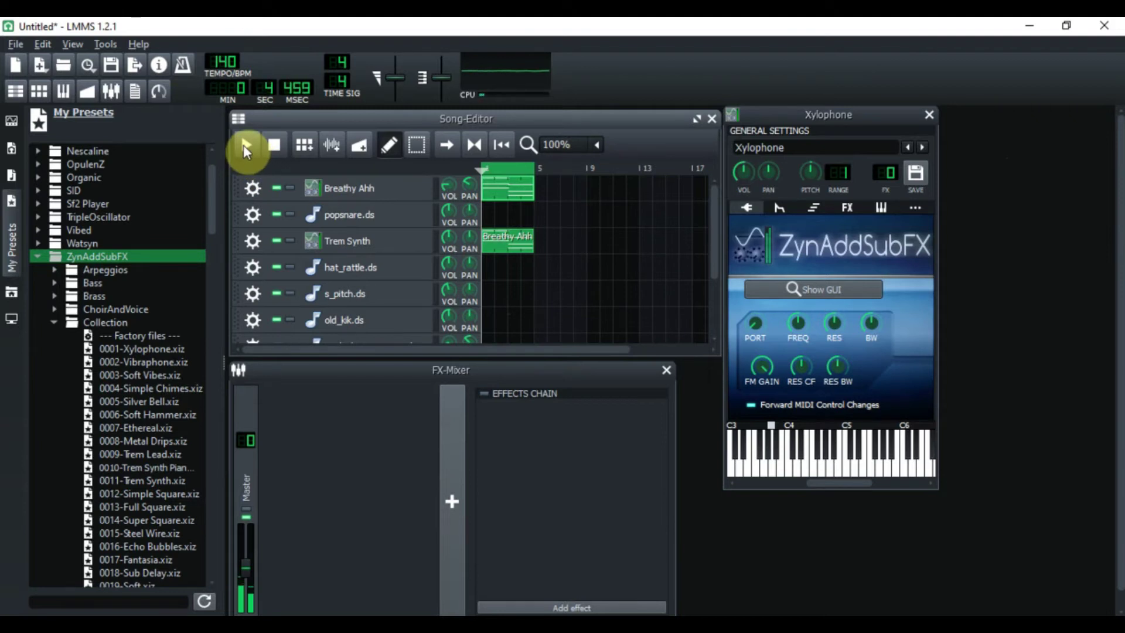
left_click(274, 146)
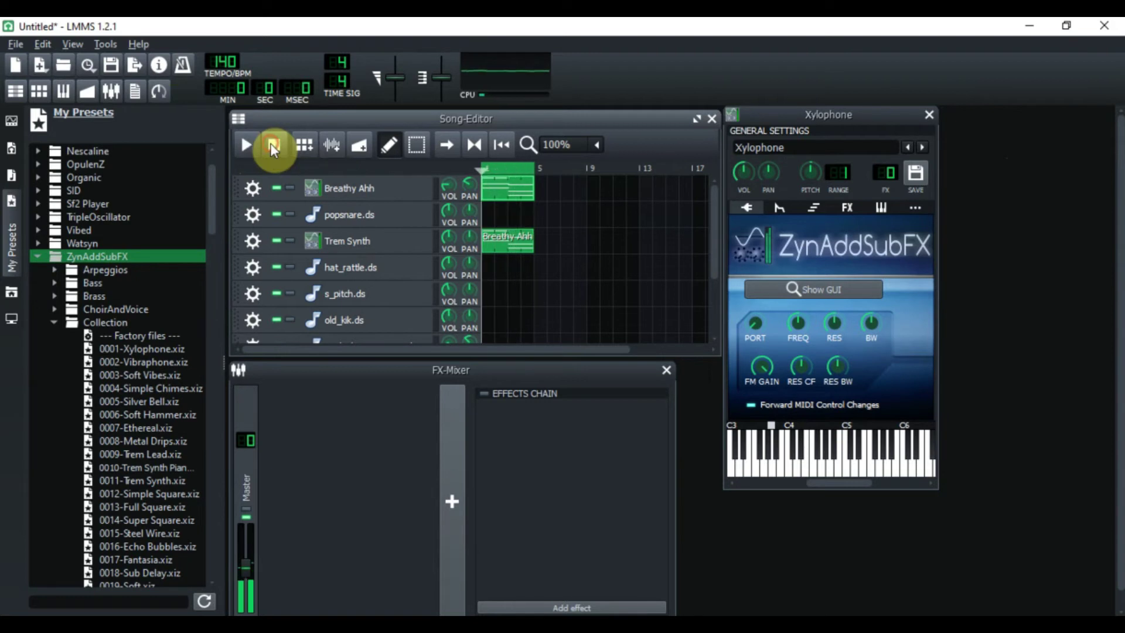
Create a popsnare.ds pattern at bar 1 with quarter-note A4 hits on beat 3 of bars 1 and 3.
double_click(484, 214)
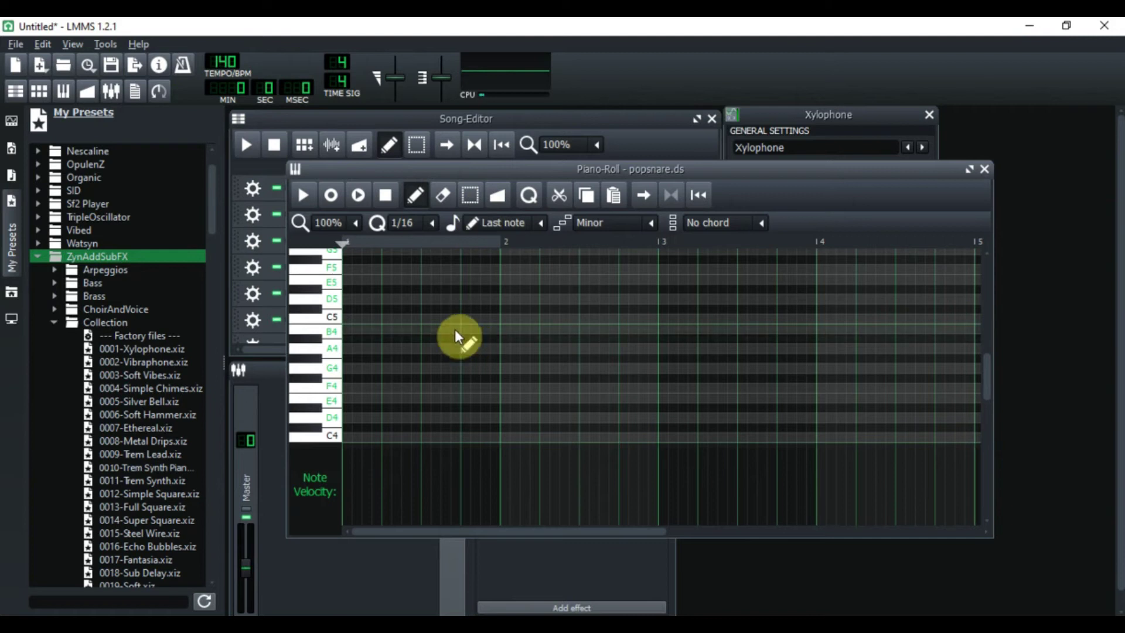
mouse_move(429, 349)
left_mouse_down()
mouse_move(735, 350)
mouse_move(454, 350)
left_mouse_up()
left_click(741, 349)
left_click(984, 169)
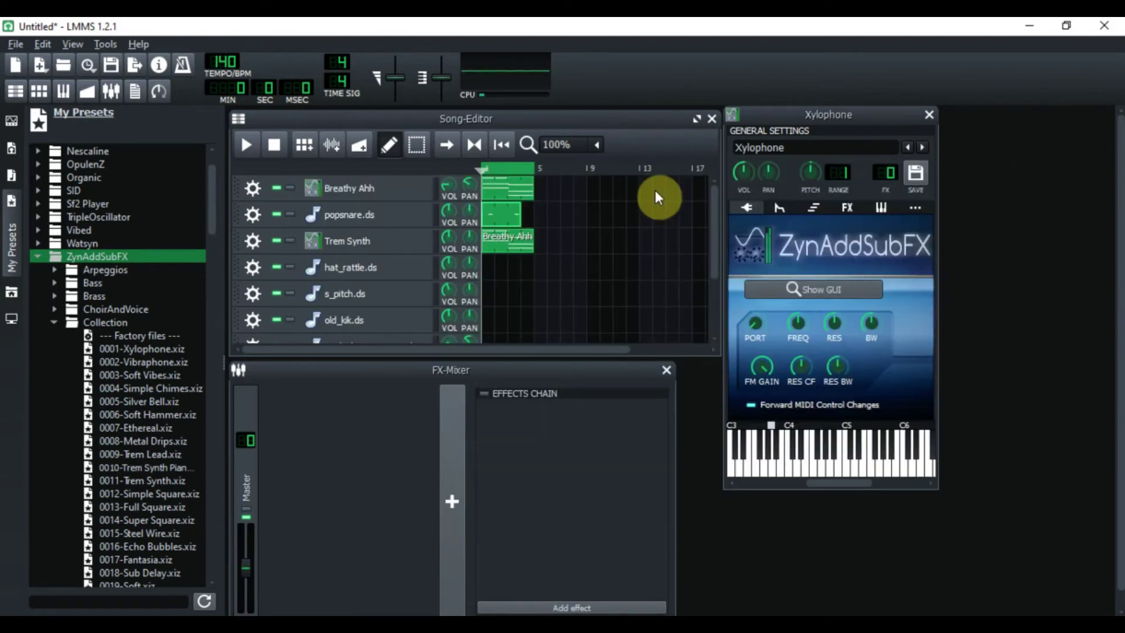
Check the effects chain of the Xylophone instrument and close the instrument window.
left_click(851, 209)
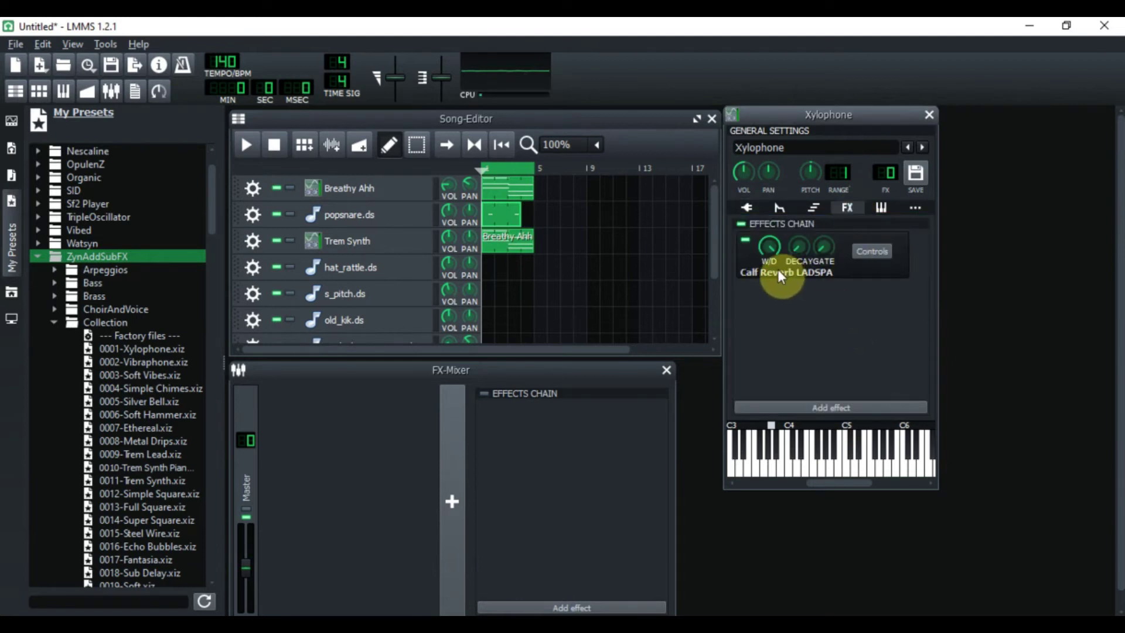
left_click(929, 114)
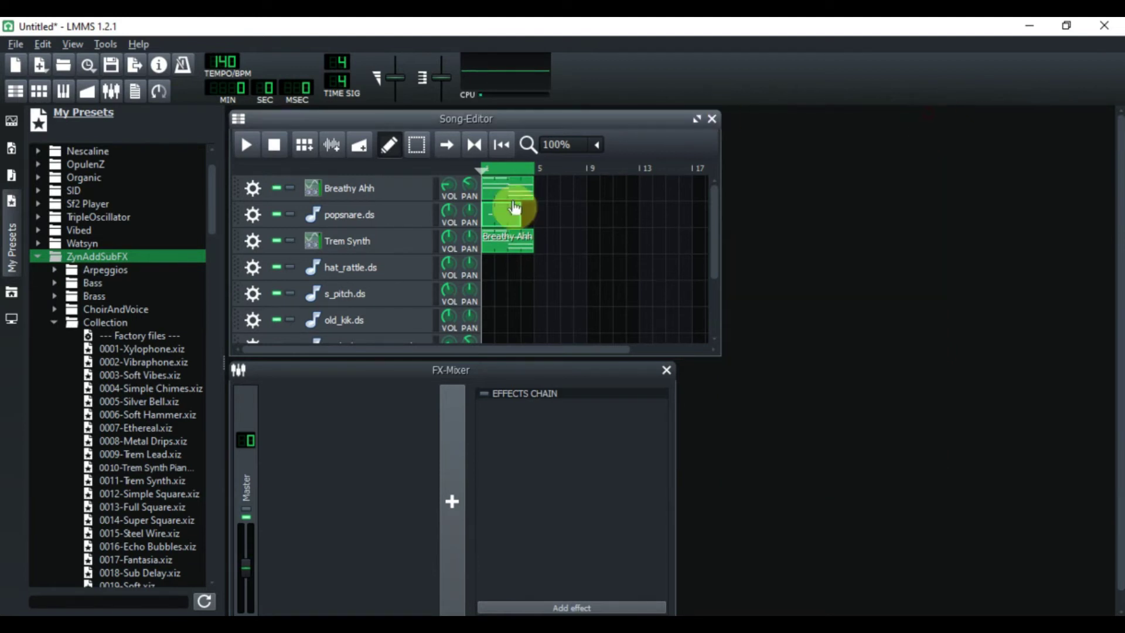
Create a hat_rattle.ds pattern at bar 1 with quarter-note A4 hits on beat 2 of bars 1 and 3.
double_click(492, 273)
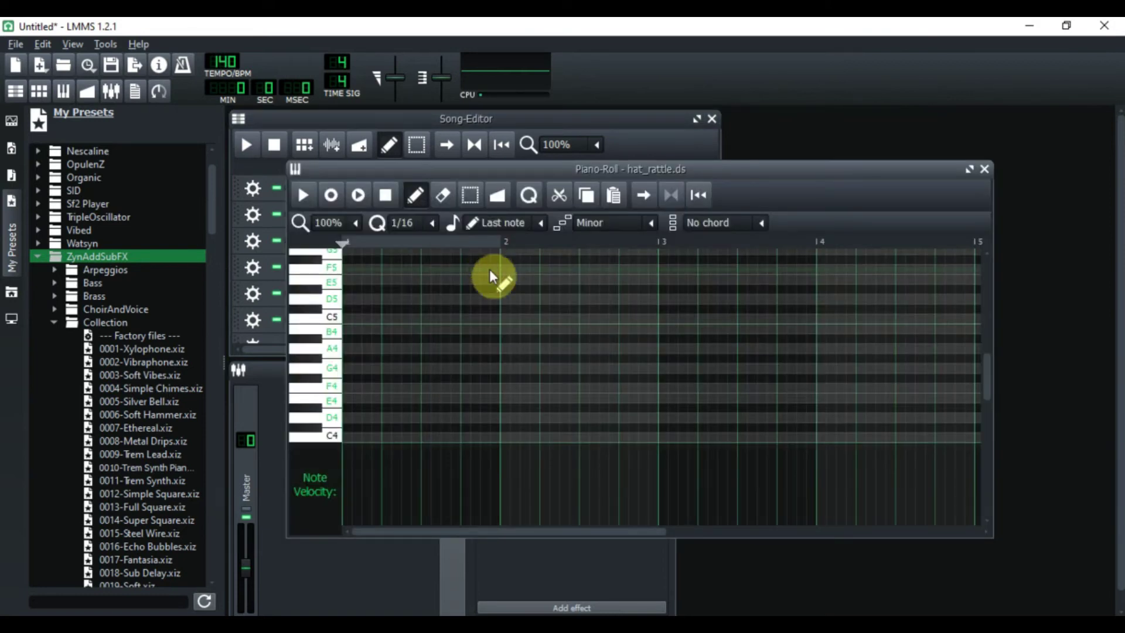
left_click(388, 349)
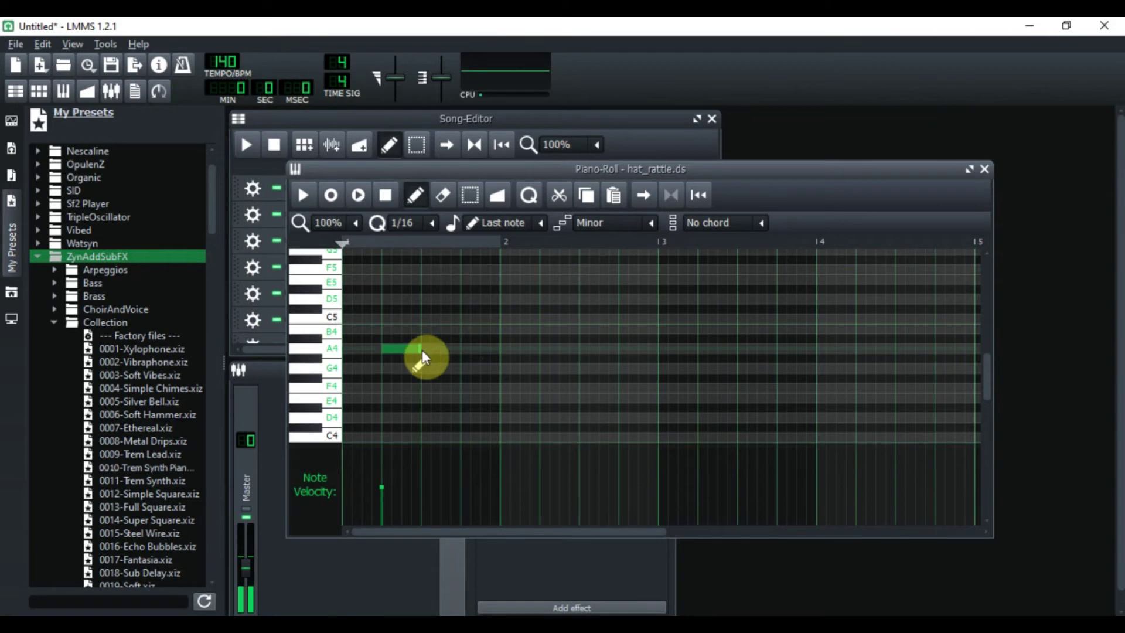
left_click(704, 349)
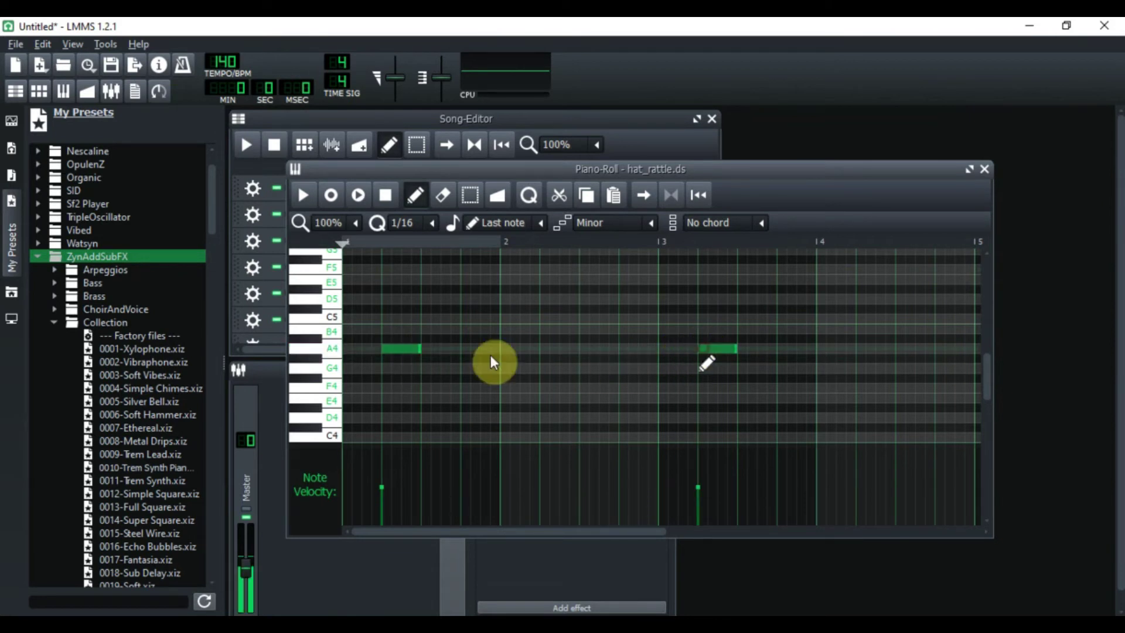
left_click(402, 348)
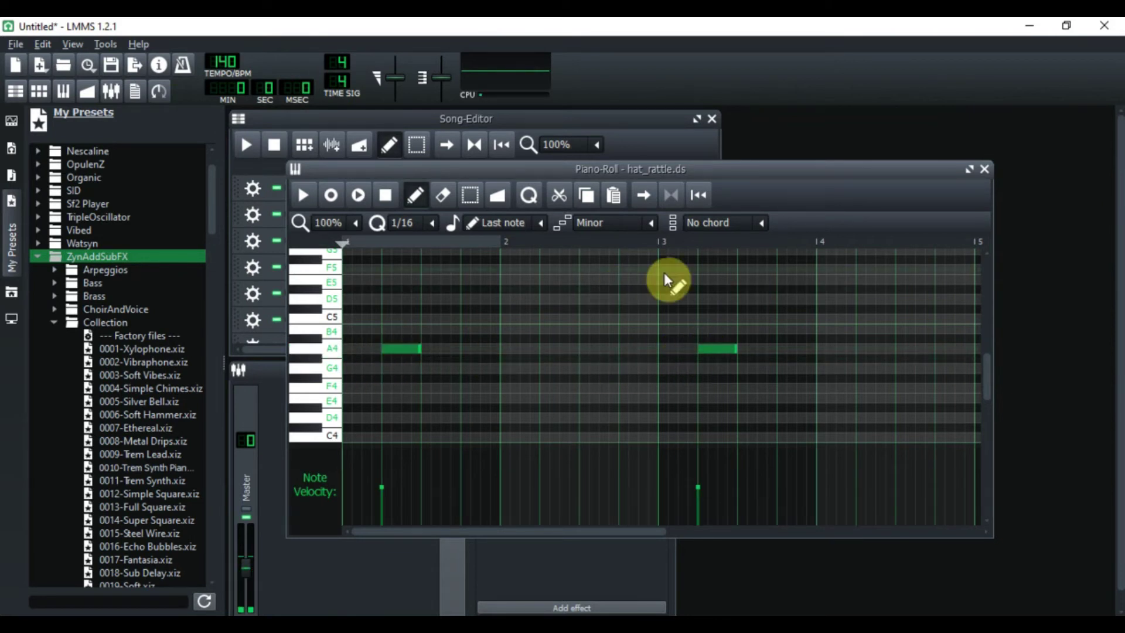
left_click(985, 169)
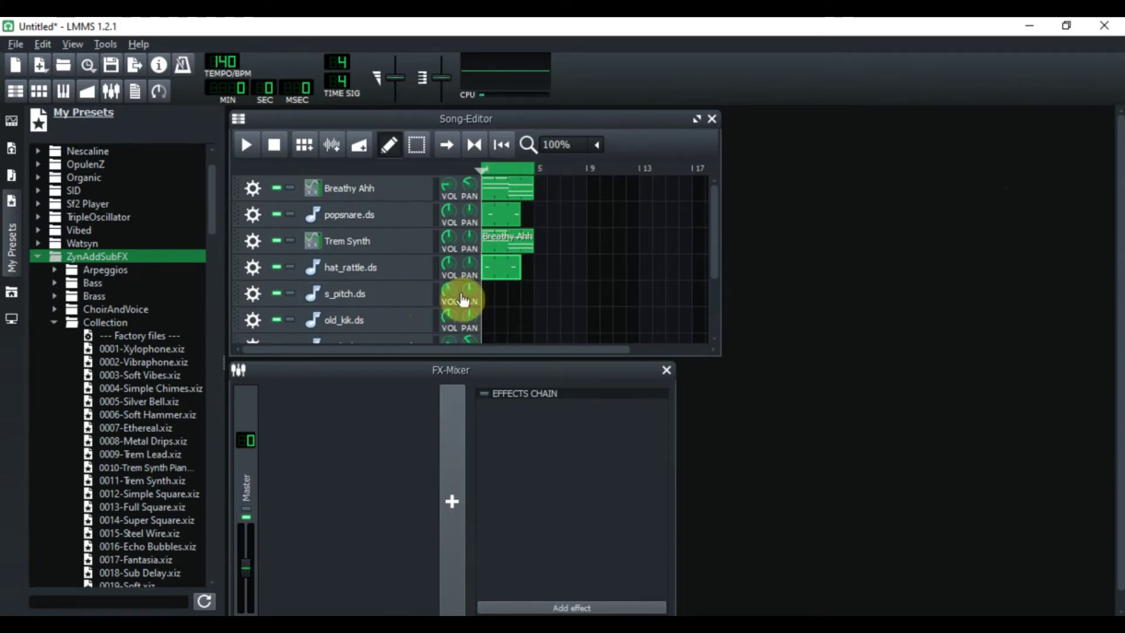
Create an s_pitch.ds pattern with quarter-note A4 hits at beat 4.5 of bars 1 and 3 and beats 1.5 and 3 of bars 2 and 4.
double_click(490, 297)
left_click(328, 350)
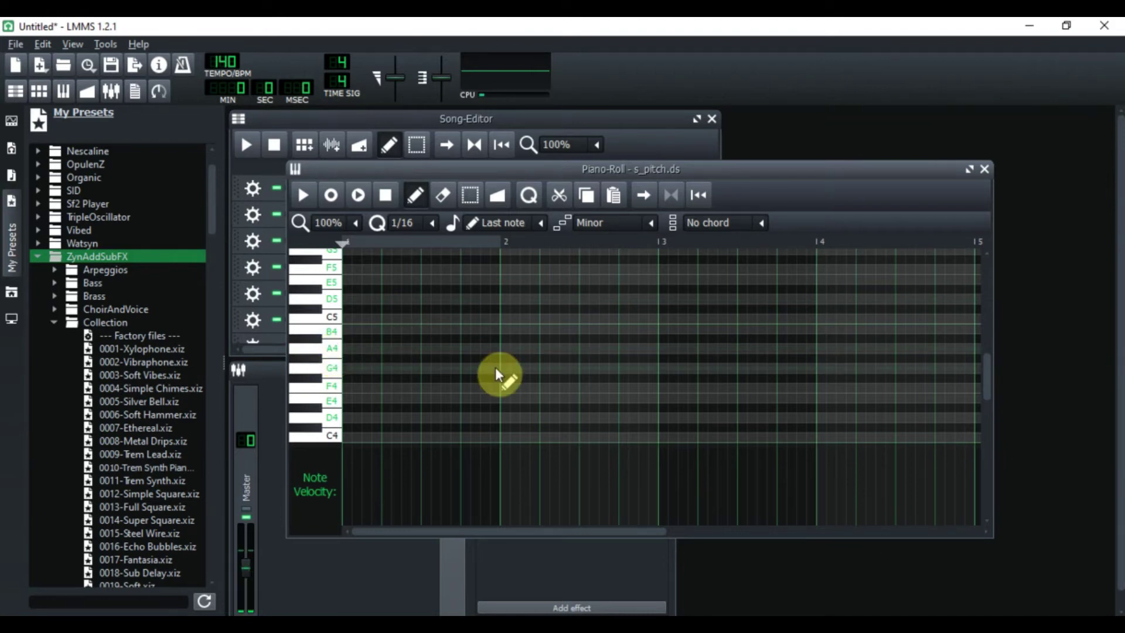
left_click_drag(482, 349, 522, 349)
left_click(522, 349)
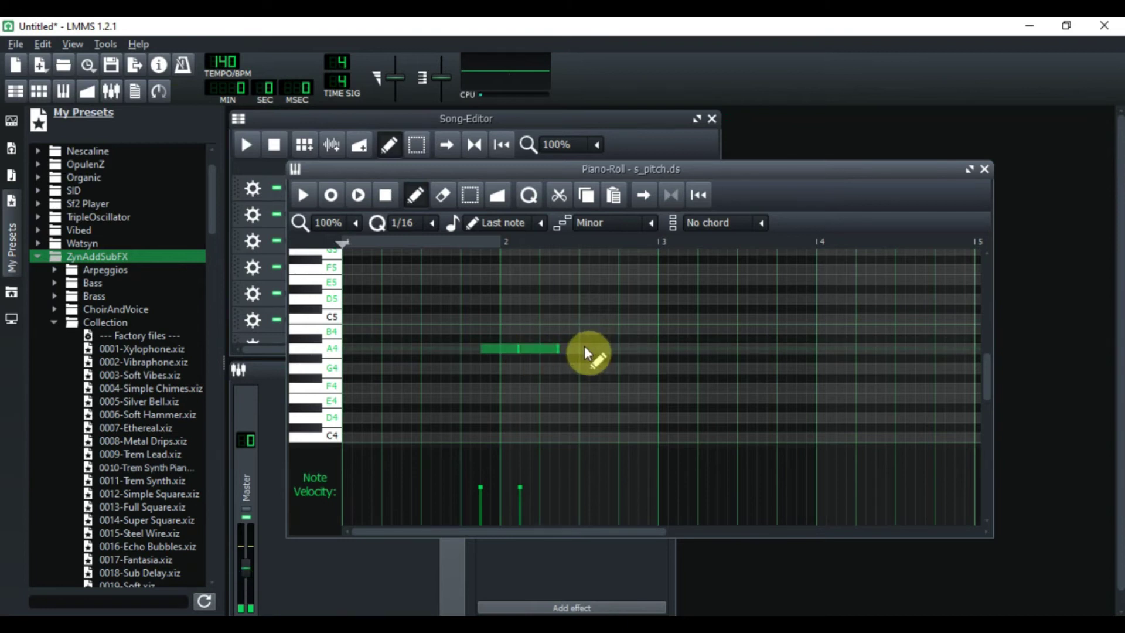
left_click(581, 349)
left_click(797, 349)
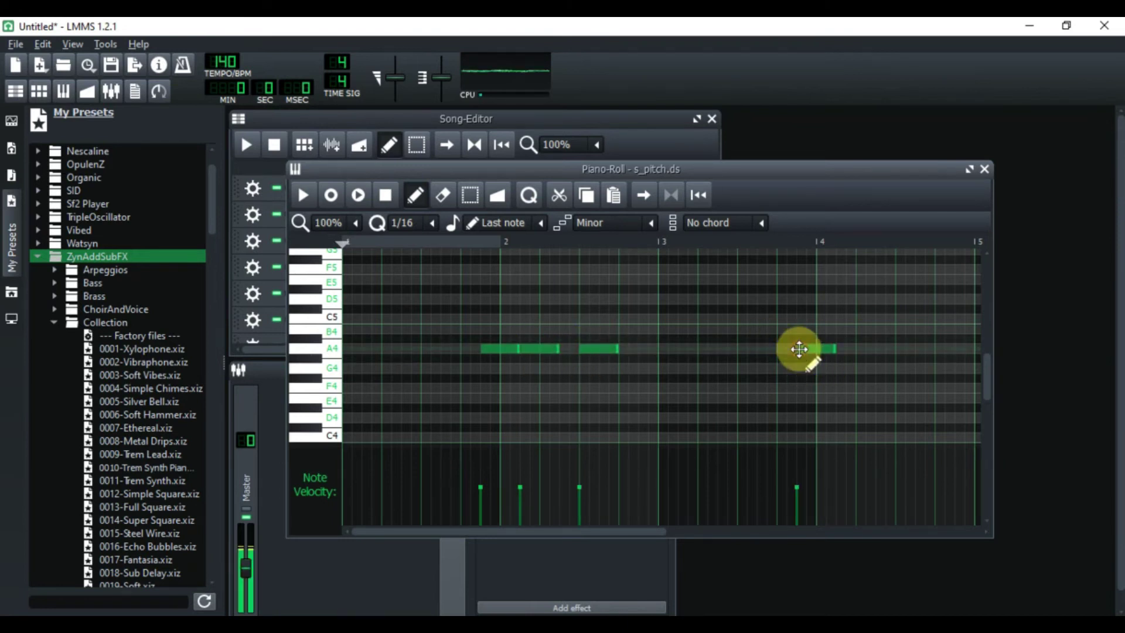
left_click(838, 350)
left_click(901, 349)
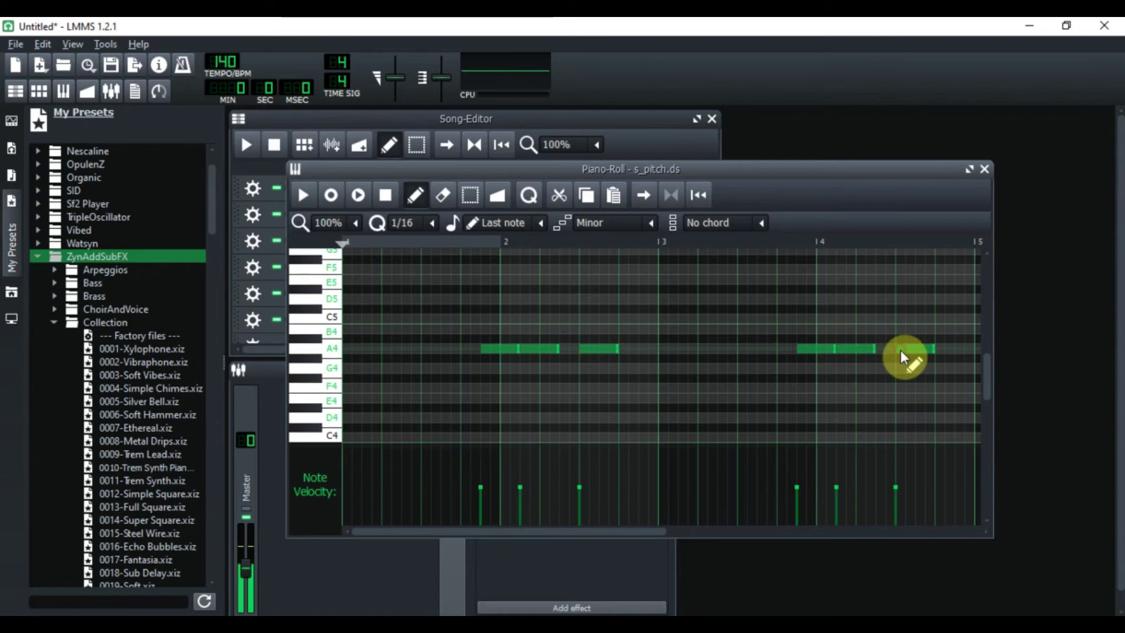
left_click(983, 169)
Play back the s_pitch.ds pattern in the piano roll to check it, and close the piano roll.
double_click(500, 292)
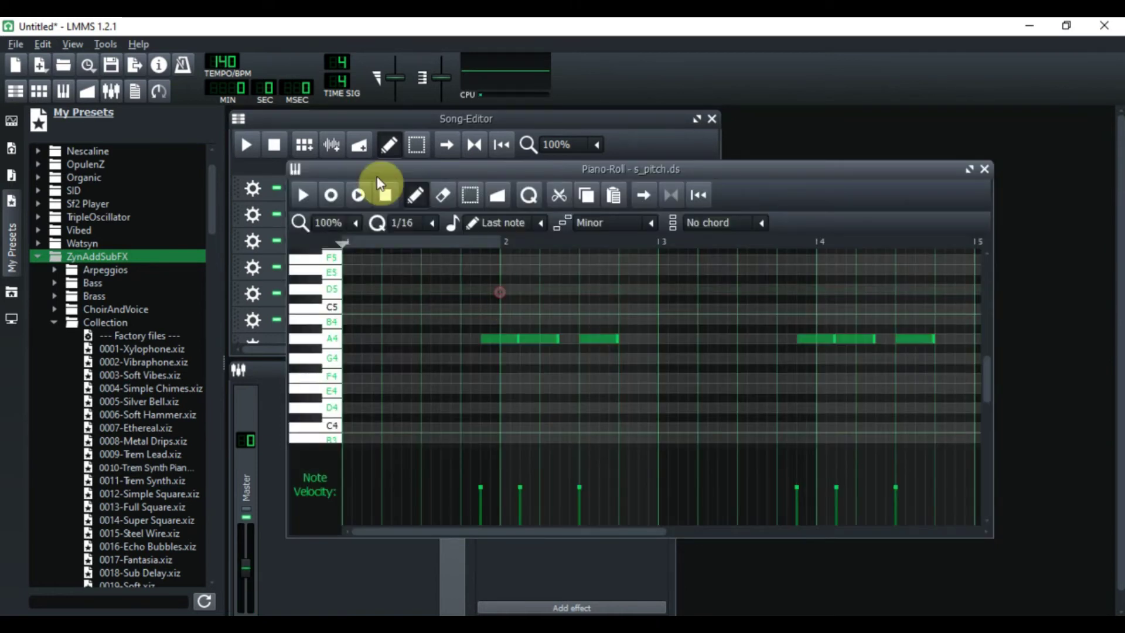
left_click(302, 195)
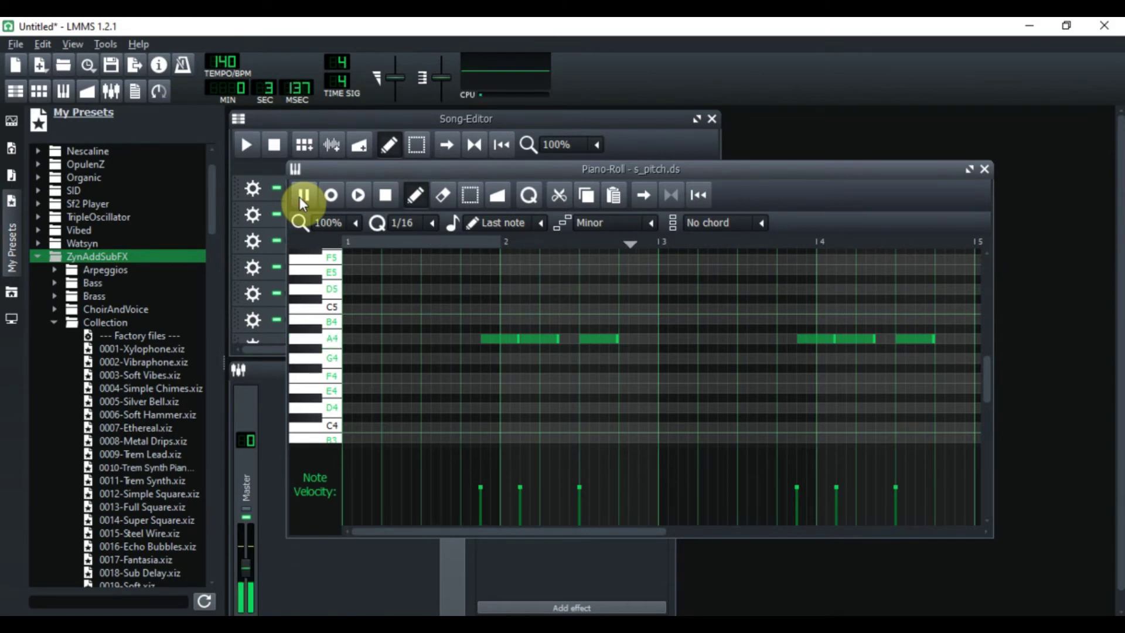
left_click(984, 169)
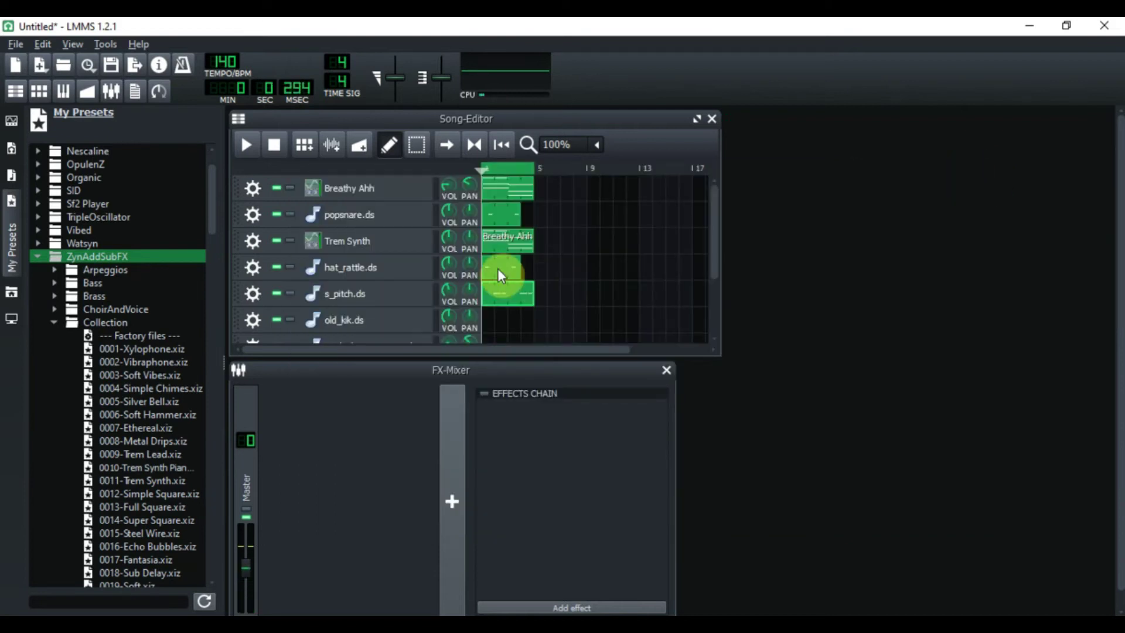
Create an old_kik.ds pattern at bar 1 with quarter-note A4 hits on beat 1 of bars 1 to 4.
left_click_drag(713, 227, 715, 265)
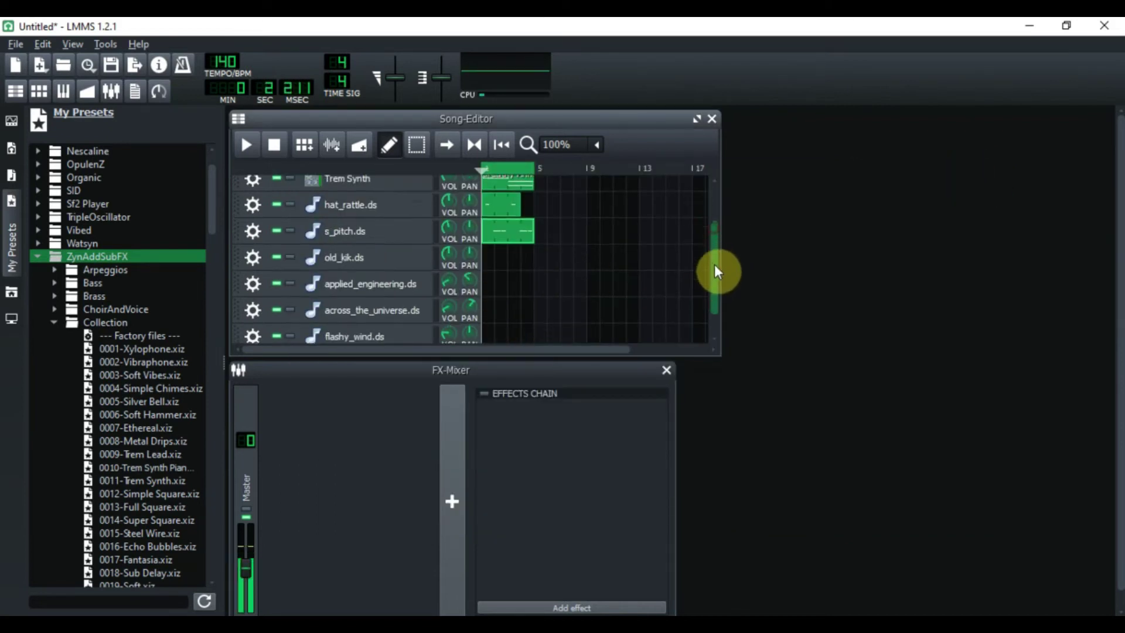
double_click(490, 267)
left_click(349, 348)
left_click(504, 348)
left_click(662, 349)
left_click(821, 349)
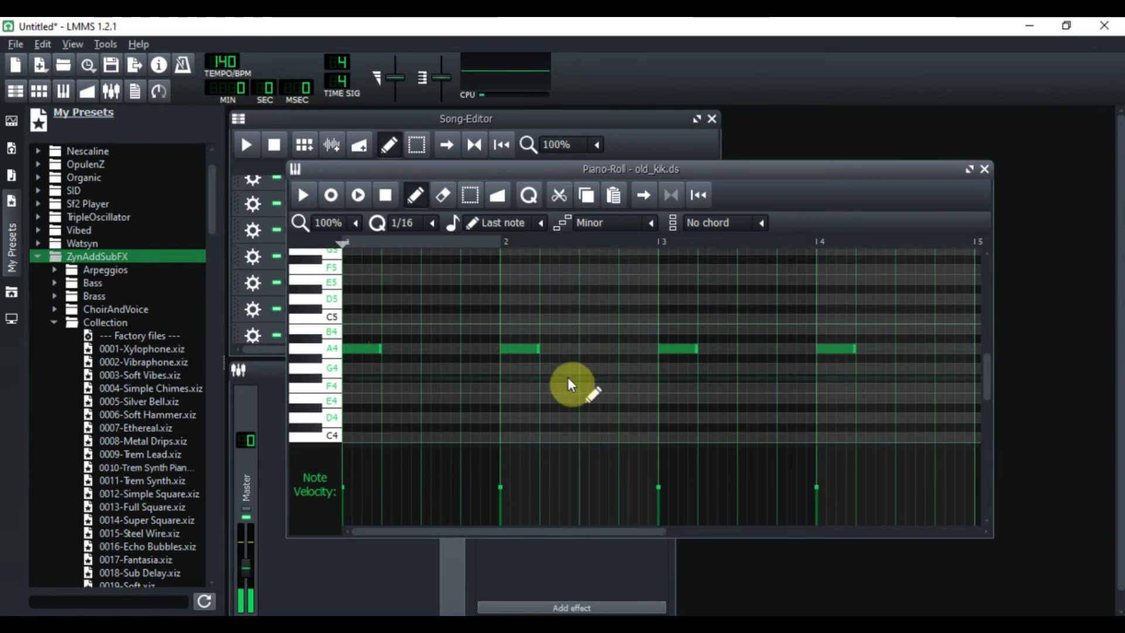
Add A4 hits half a beat before bars 2 and 4 of the old_kik.ds pattern and close the piano roll.
left_click(485, 349)
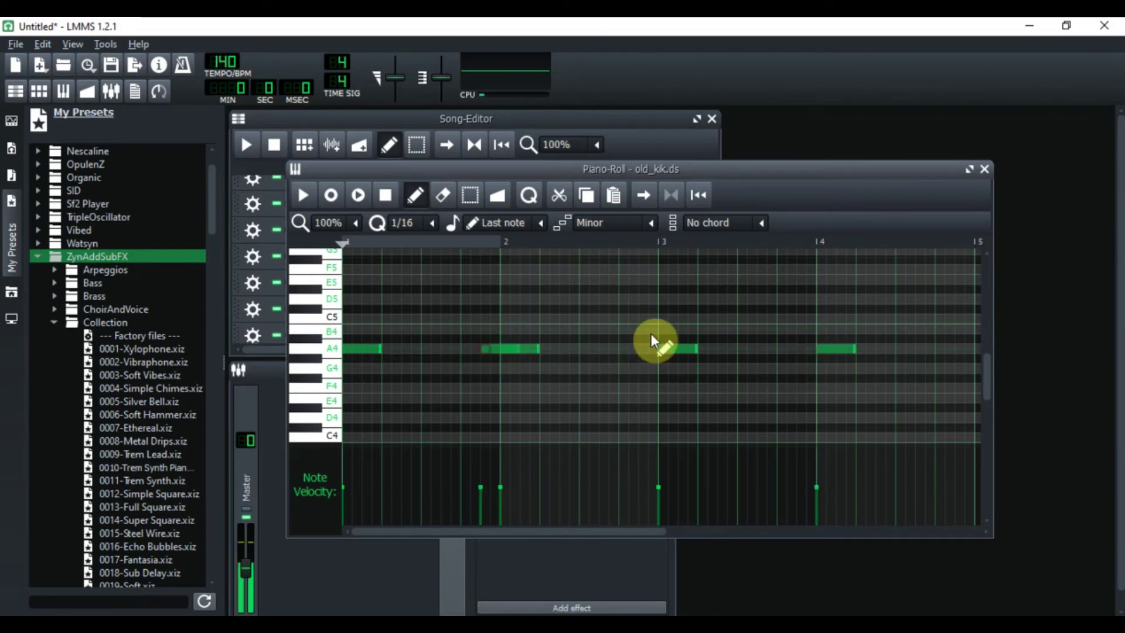
left_click(800, 352)
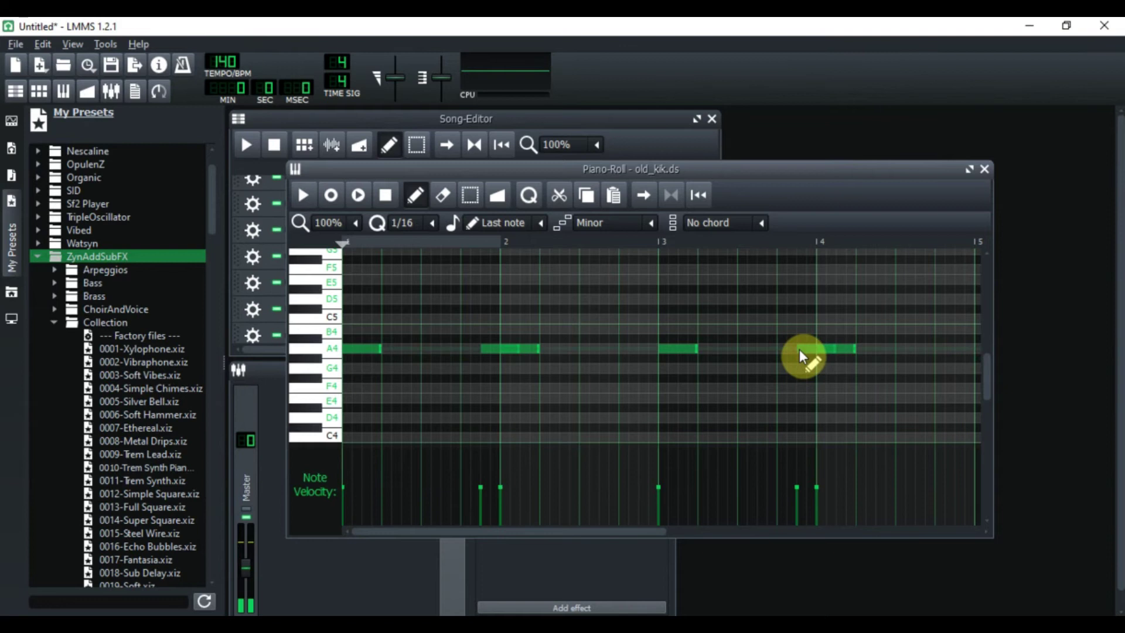
left_click(375, 348)
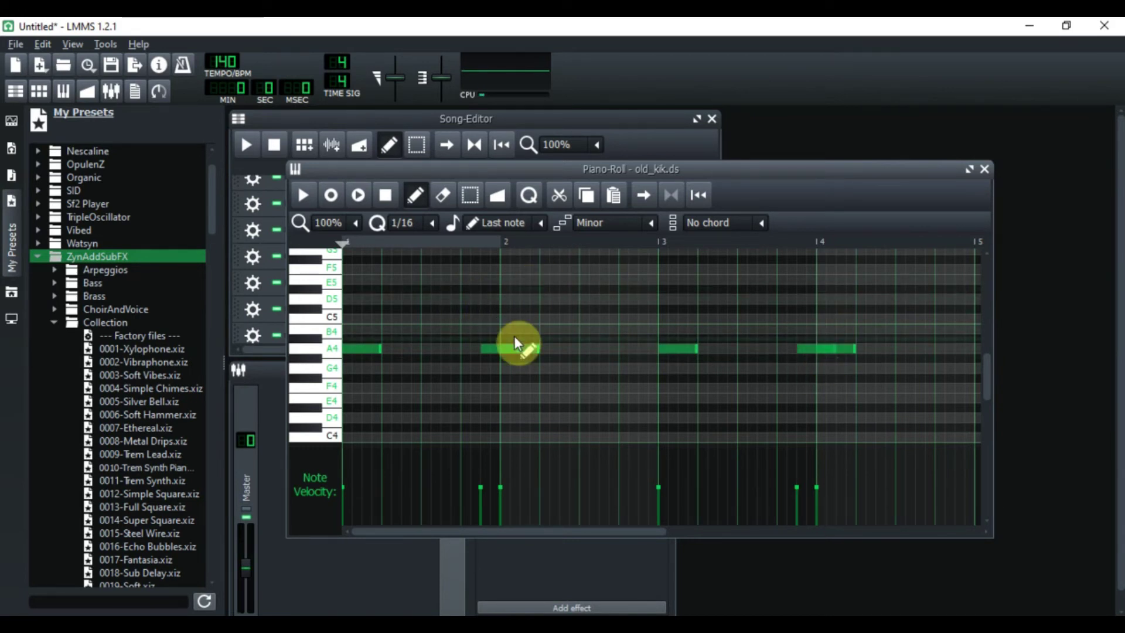
left_click(985, 170)
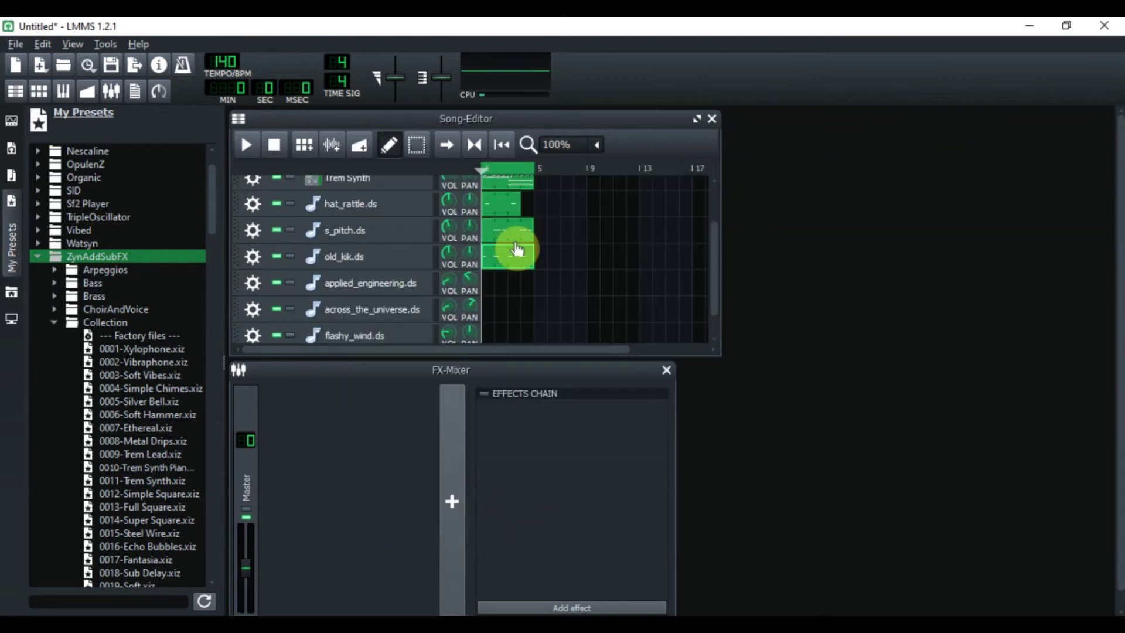
Create an applied_engineering.ds pattern at bar 1 with quarter-note A4 hits on beat 2 of bars 1 and 3.
double_click(489, 284)
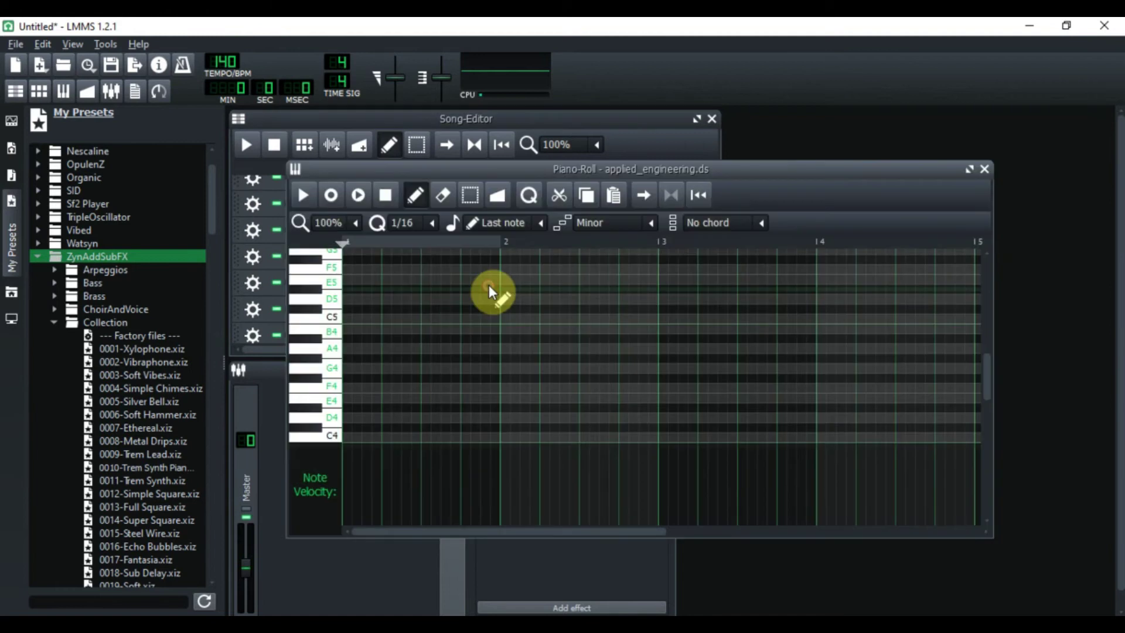
left_click(333, 346)
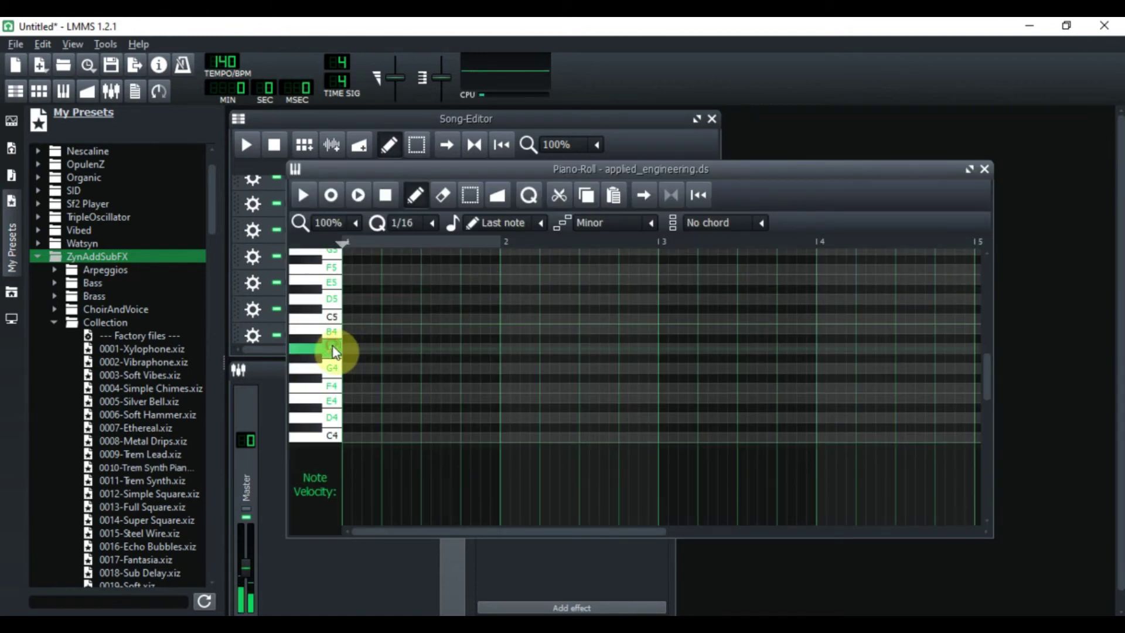
left_click(385, 350)
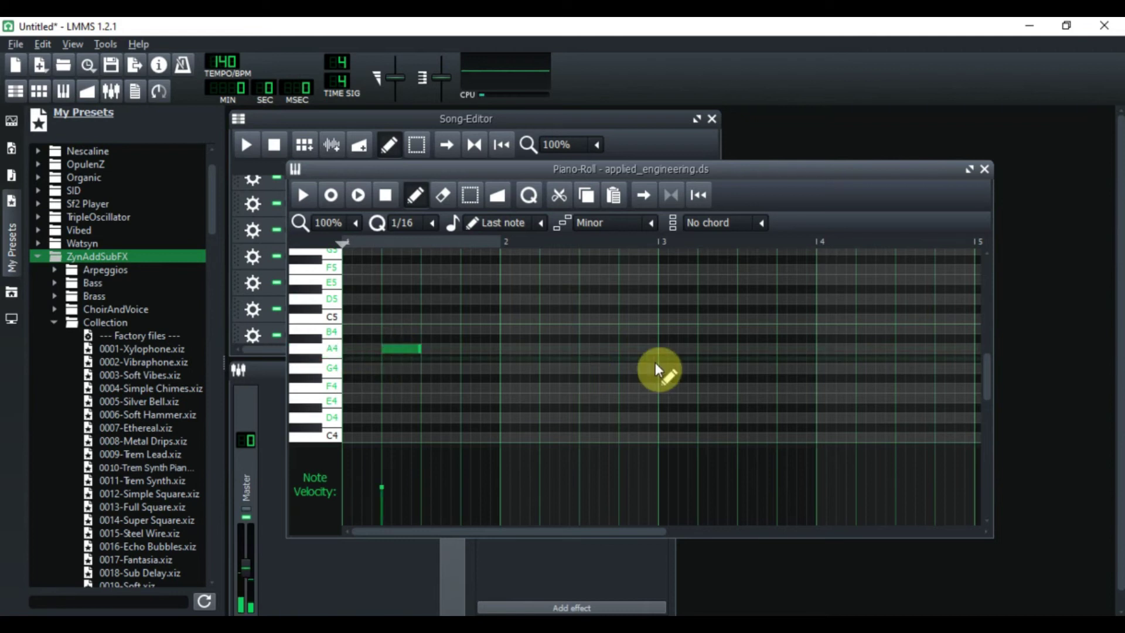
left_click(701, 350)
left_click(984, 168)
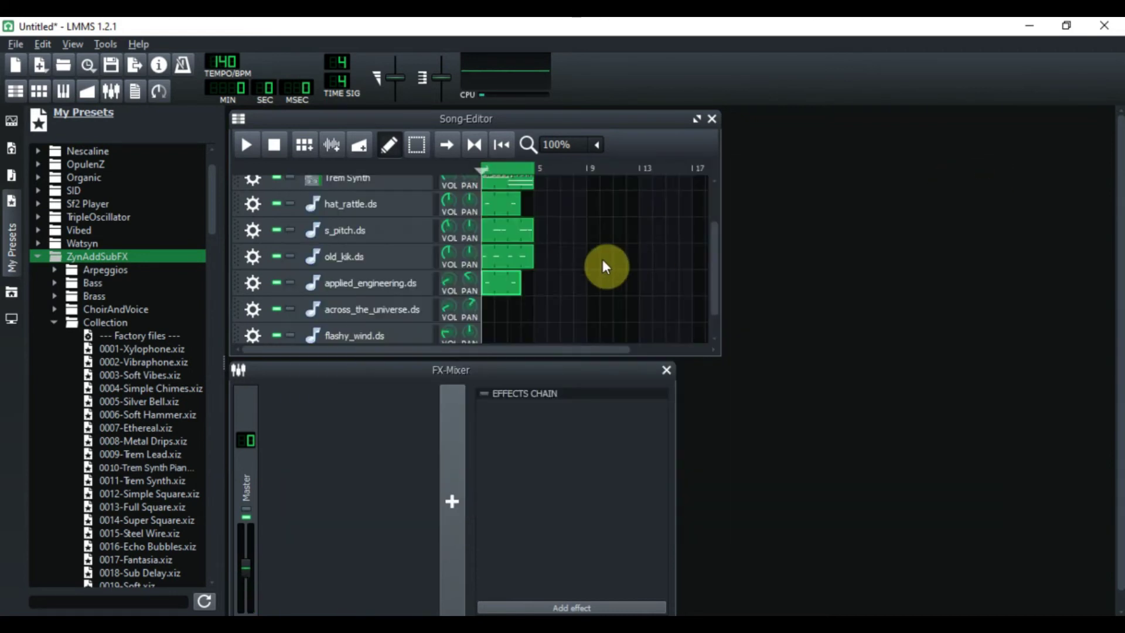
Create an across_the_universe.ds pattern at bar 1 with quarter-note A4 hits on beat 2 of bars 2 and 4.
double_click(488, 308)
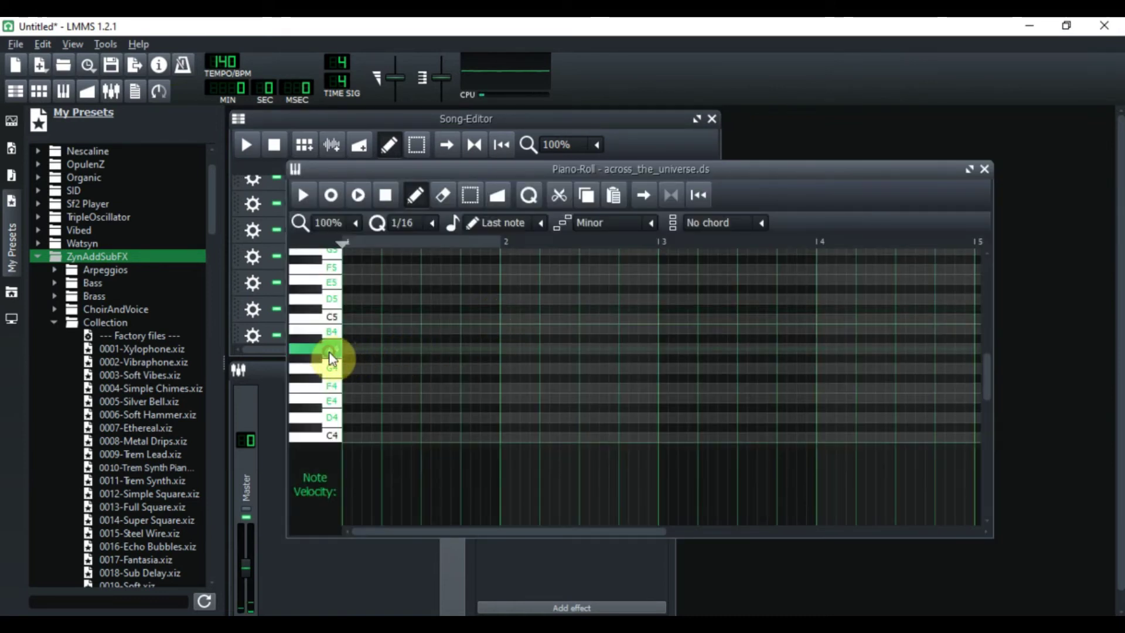
left_click(543, 347)
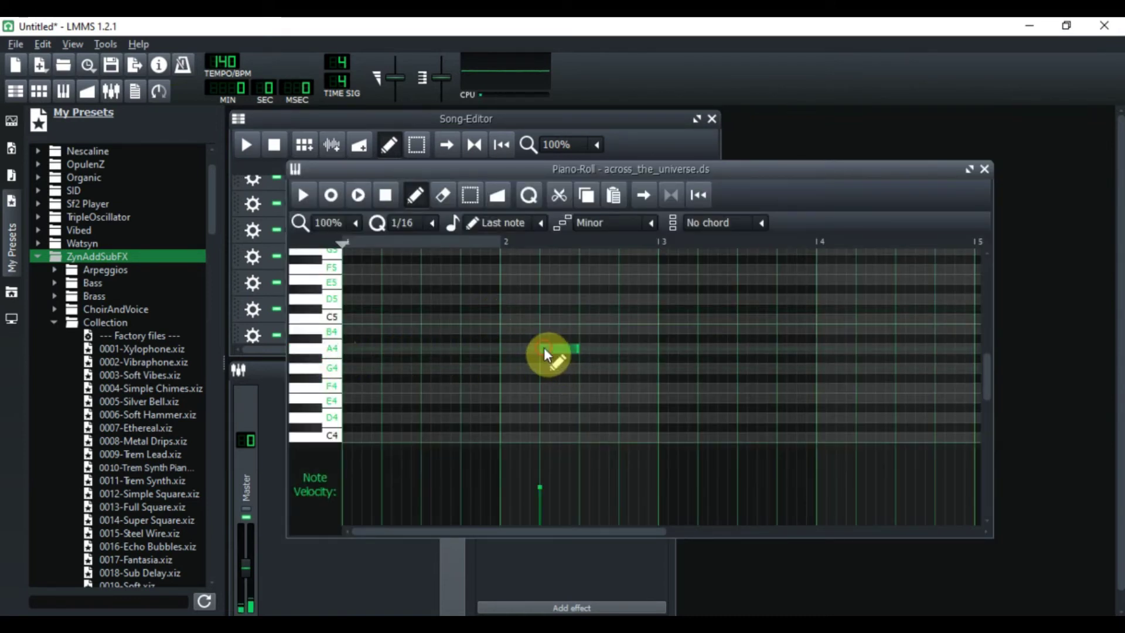
left_click(860, 348)
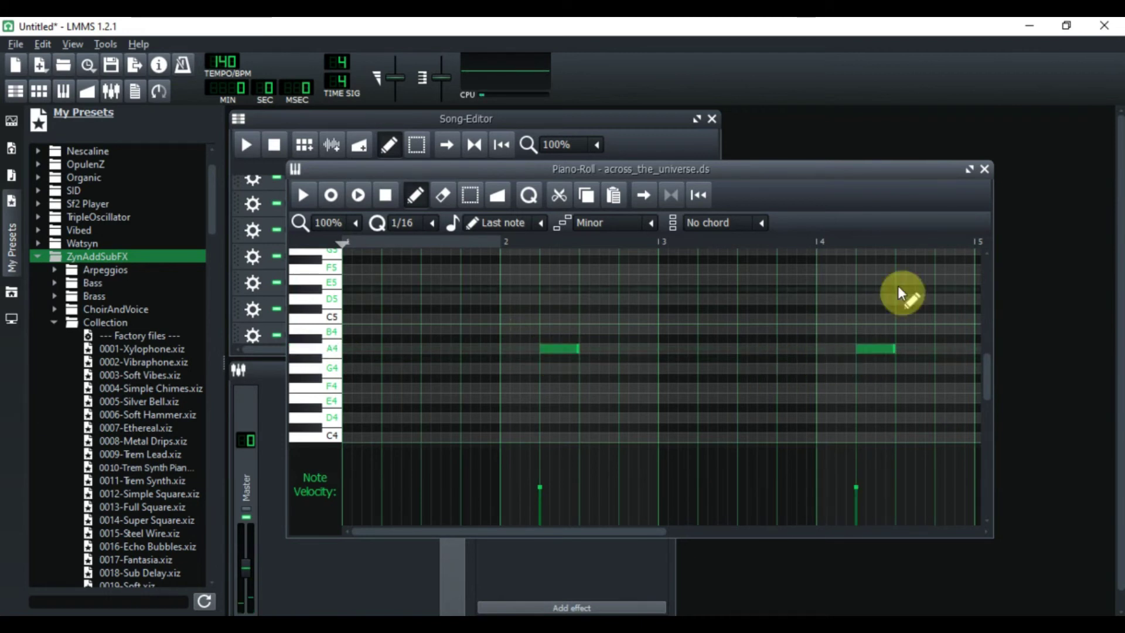
left_click(983, 168)
Create a flashy_wind.ds pattern with two-bar A4 notes starting at bars 1 and 3.
left_click_drag(715, 244, 716, 286)
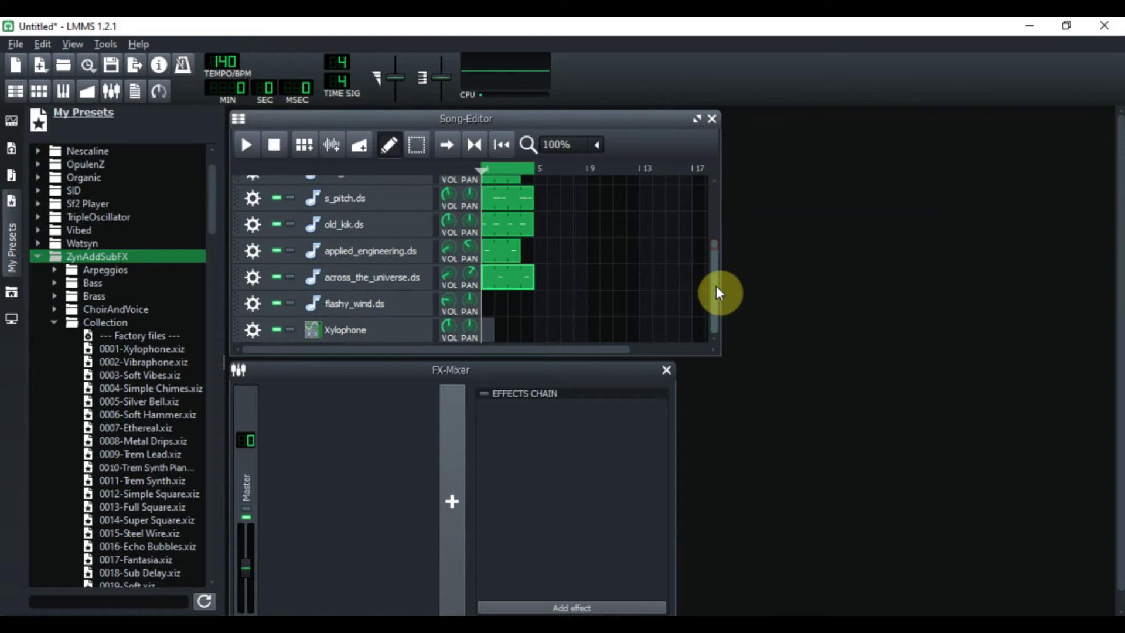
double_click(490, 308)
mouse_move(346, 349)
left_mouse_down()
mouse_move(394, 358)
mouse_move(377, 346)
mouse_move(498, 357)
mouse_move(657, 344)
left_mouse_up()
left_click(658, 347)
left_click(984, 169)
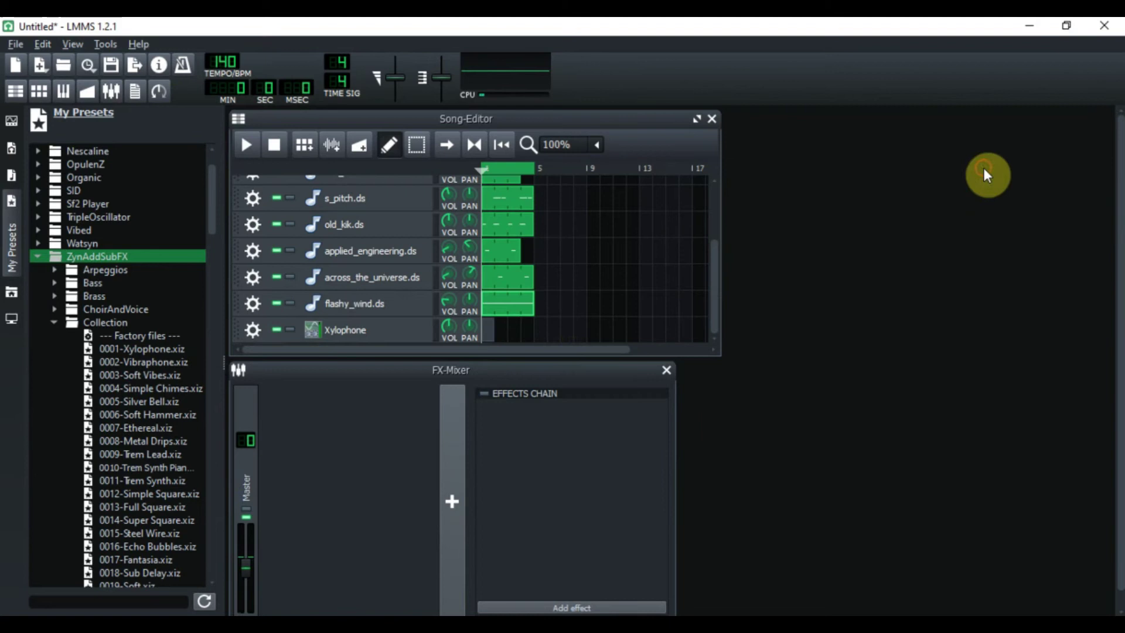
left_click(478, 339)
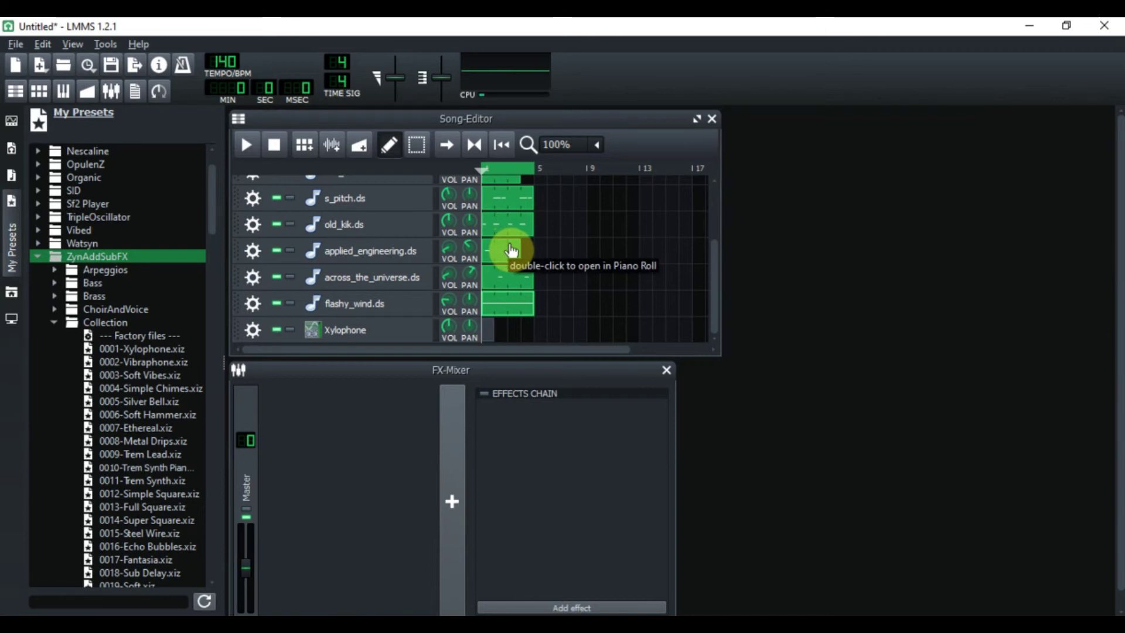
Move the two A4 hits of the hat_rattle.ds pattern to beat 1 of bars 1 and 3.
left_click(714, 283)
left_click_drag(715, 282, 715, 242)
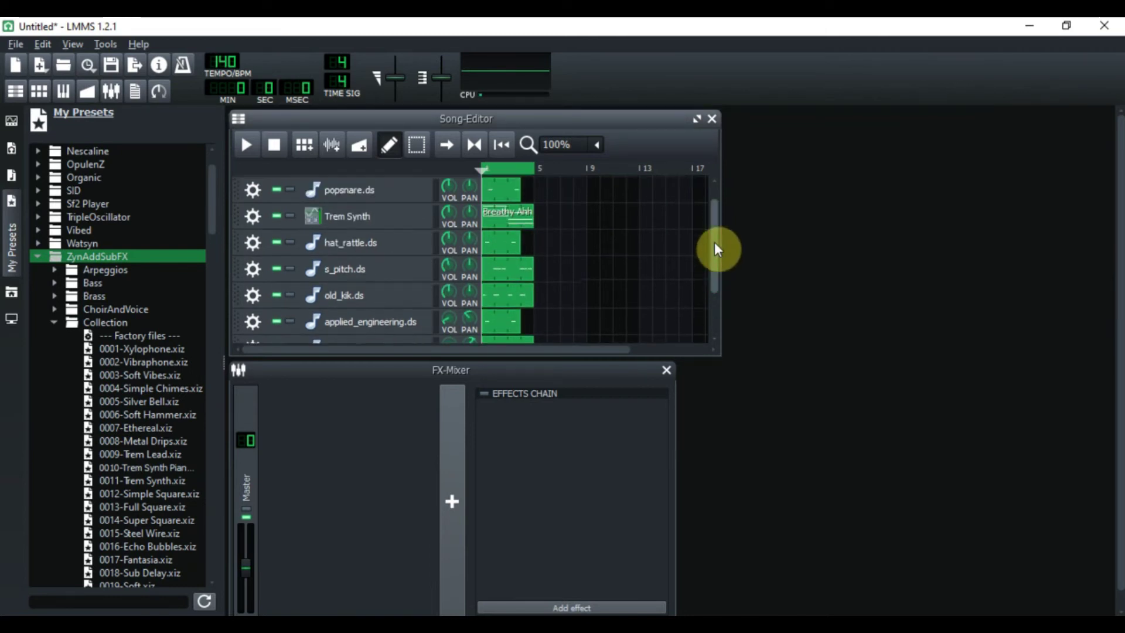
double_click(510, 243)
left_click_drag(394, 336, 440, 337)
left_click_drag(703, 337, 660, 339)
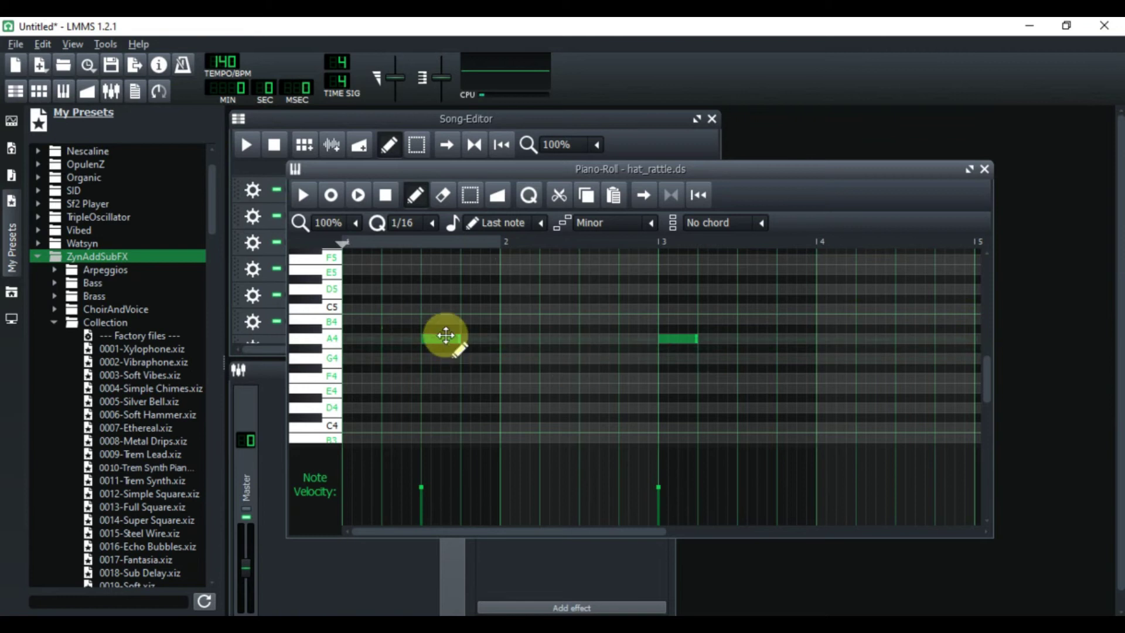
left_click_drag(442, 334, 366, 338)
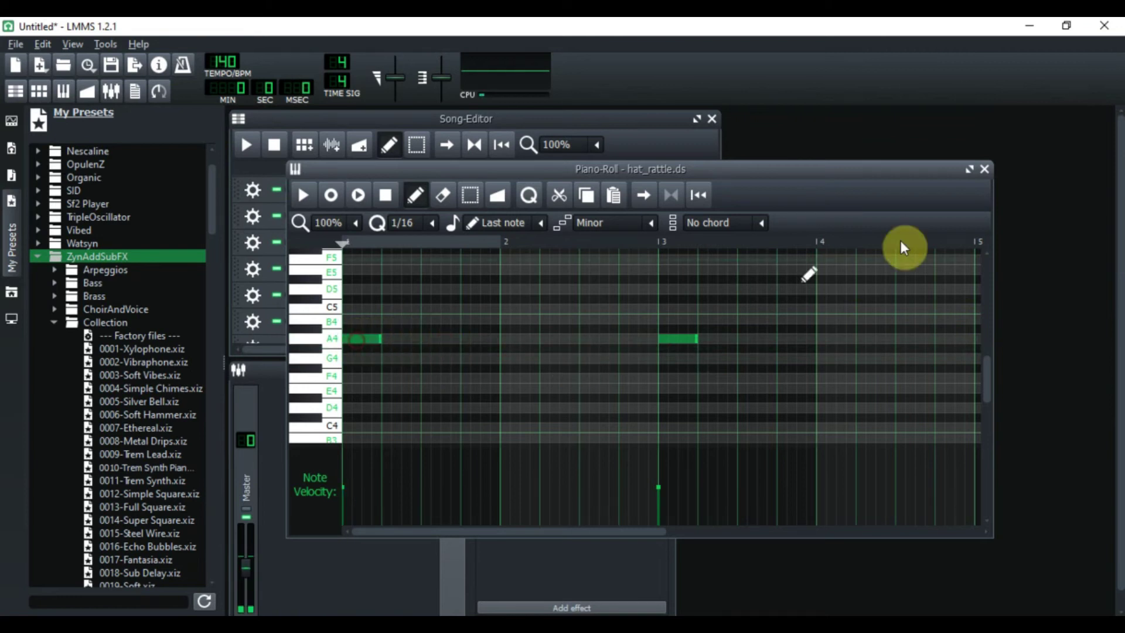
left_click(985, 169)
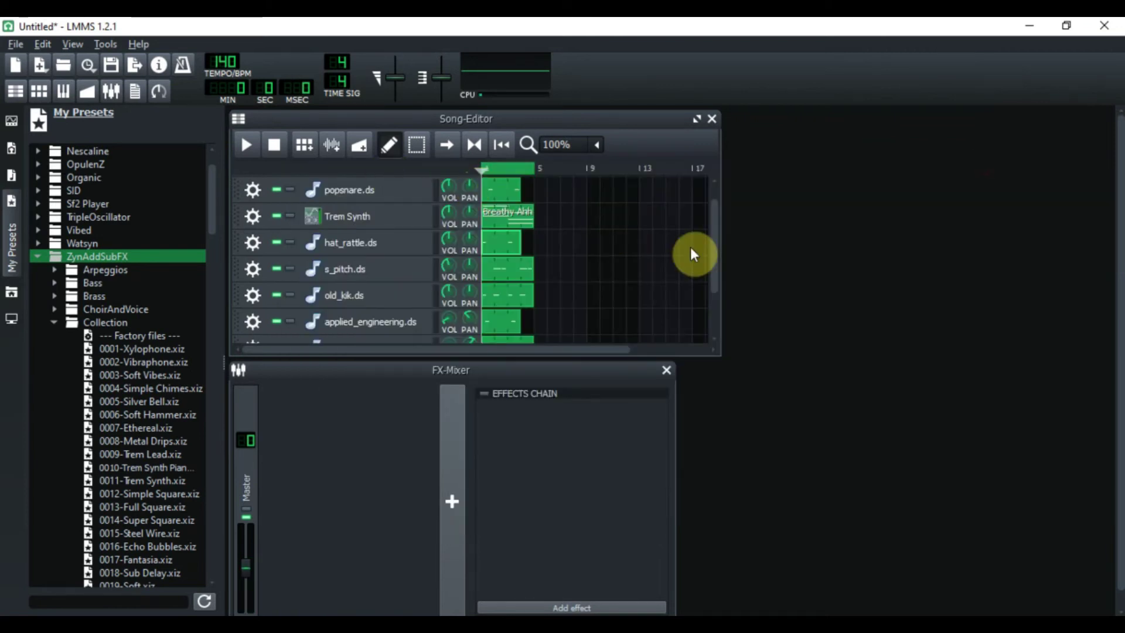
Play the song from the start to hear all the instrument and drum patterns together.
left_click_drag(711, 249, 708, 206)
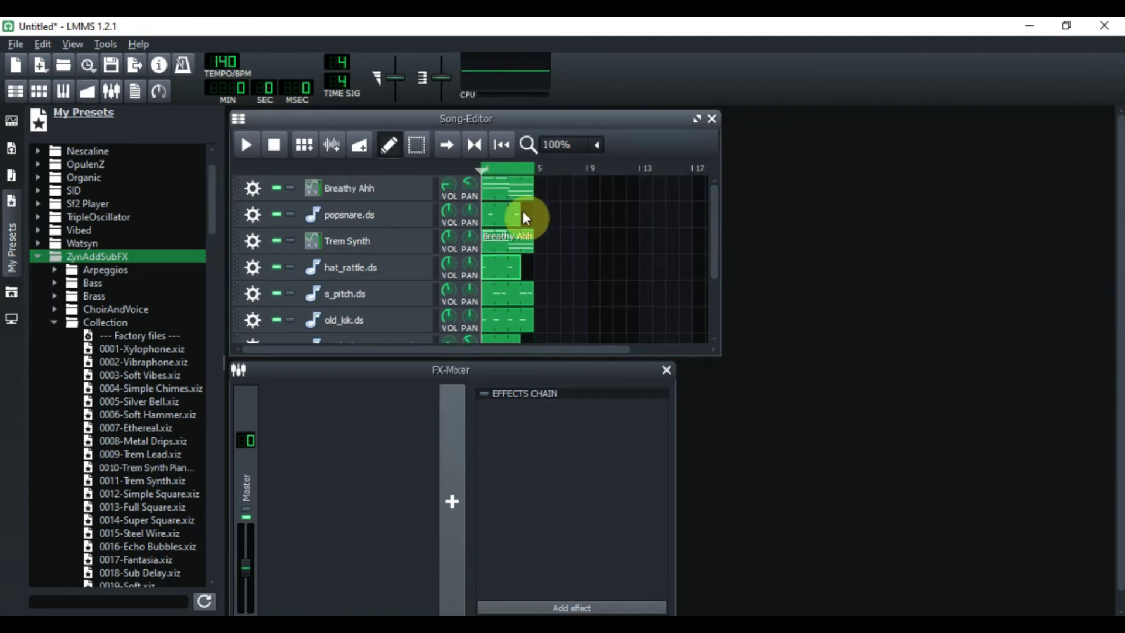
left_click_drag(713, 226, 713, 201)
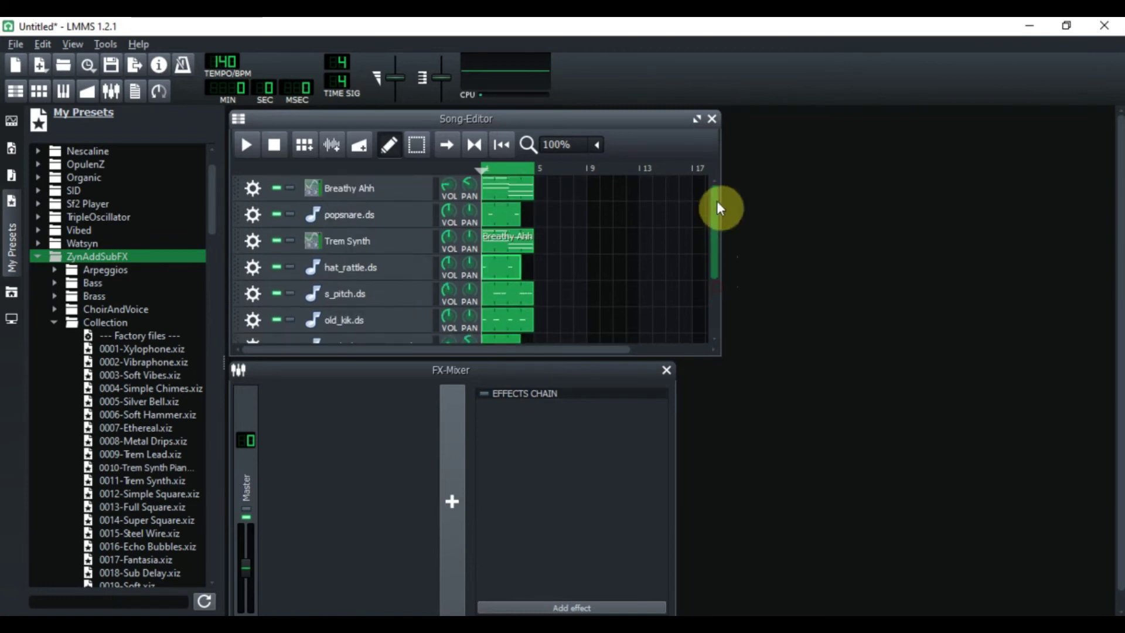
left_click(245, 144)
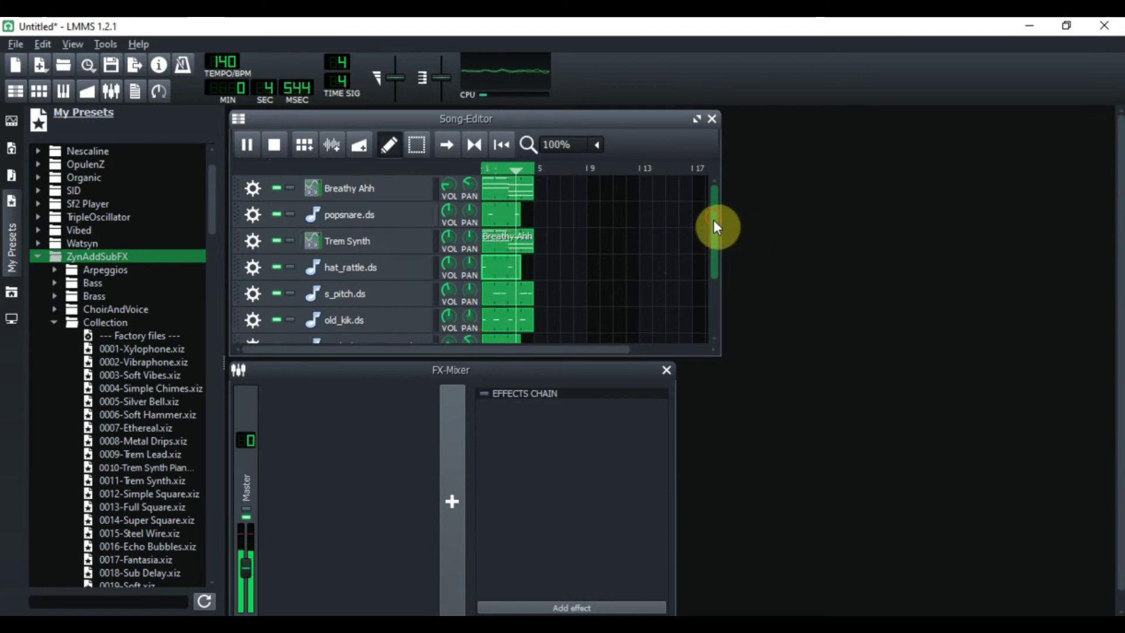
Open the empty Xylophone pattern at bar 1 for note editing, stopping the song and starting playback of the pattern.
scroll(714, 220, "down", 3)
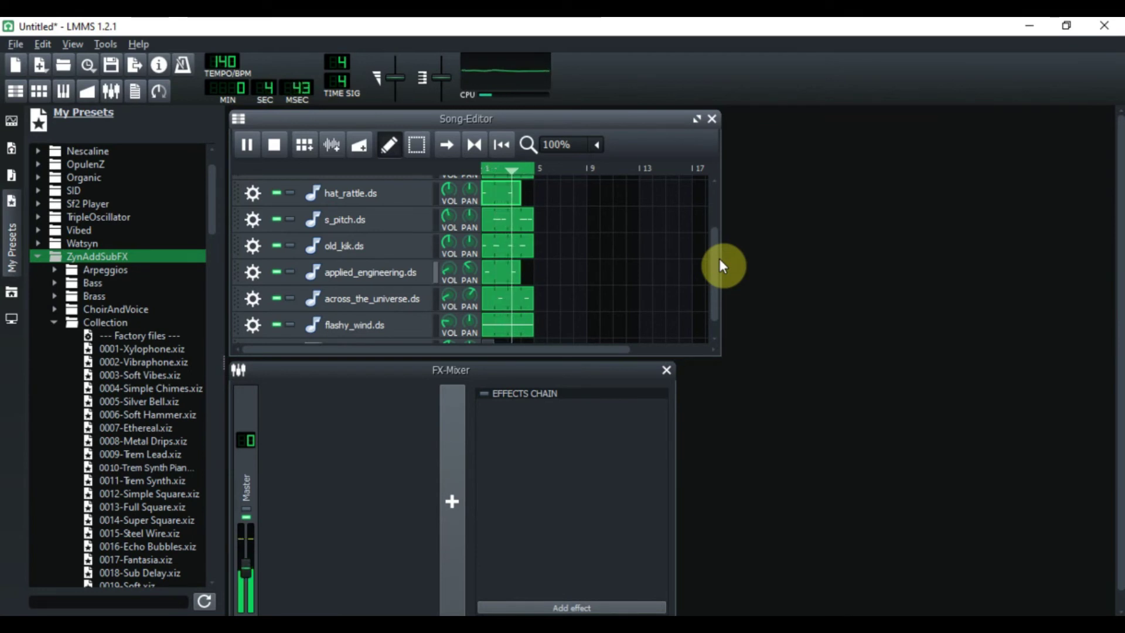
scroll(718, 258, "down", 1)
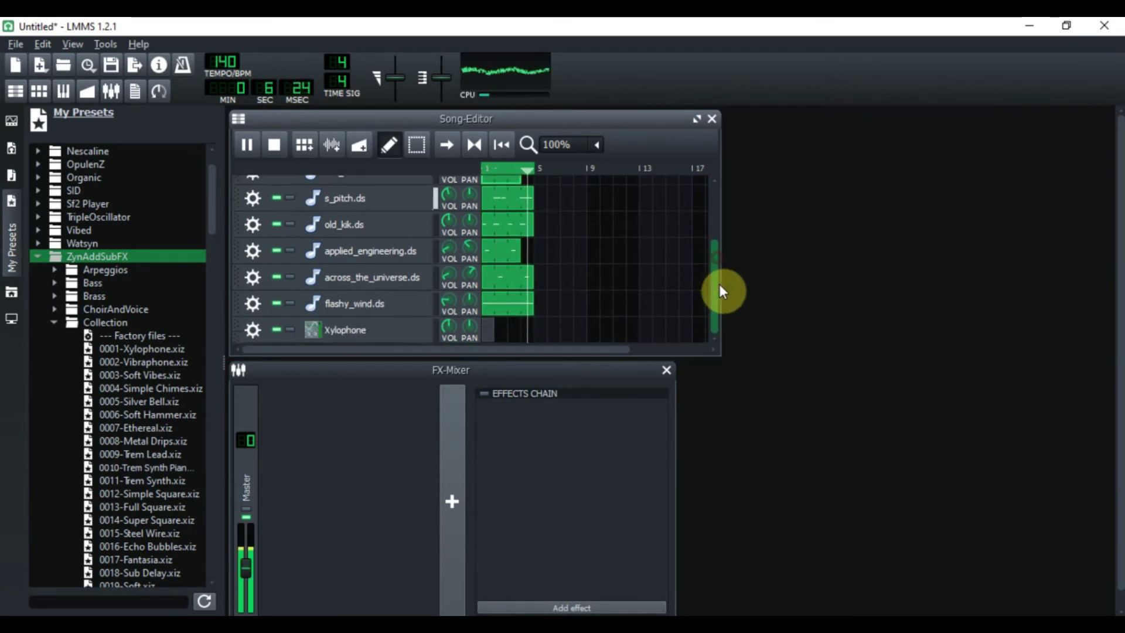
left_click(488, 339)
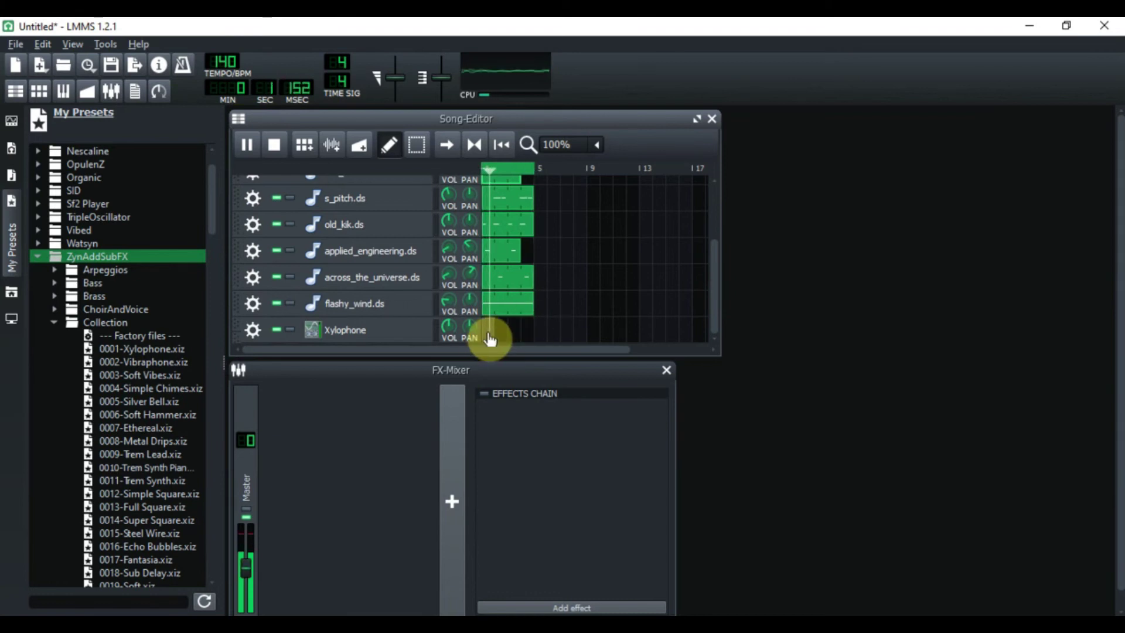
double_click(488, 339)
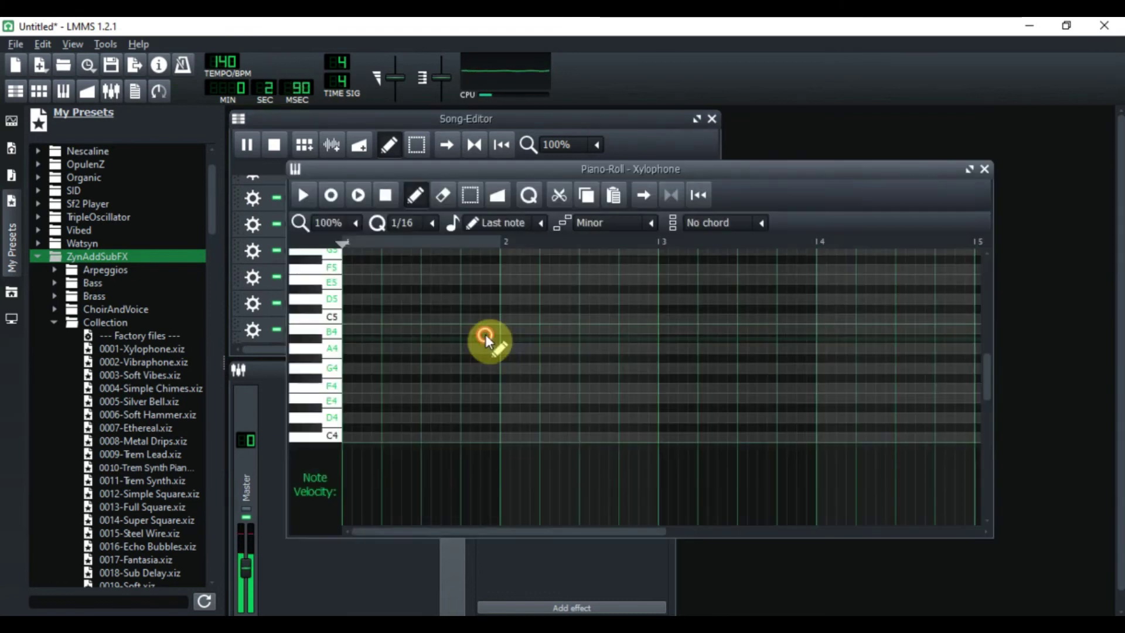
left_click(433, 335)
left_click_drag(433, 335, 434, 332)
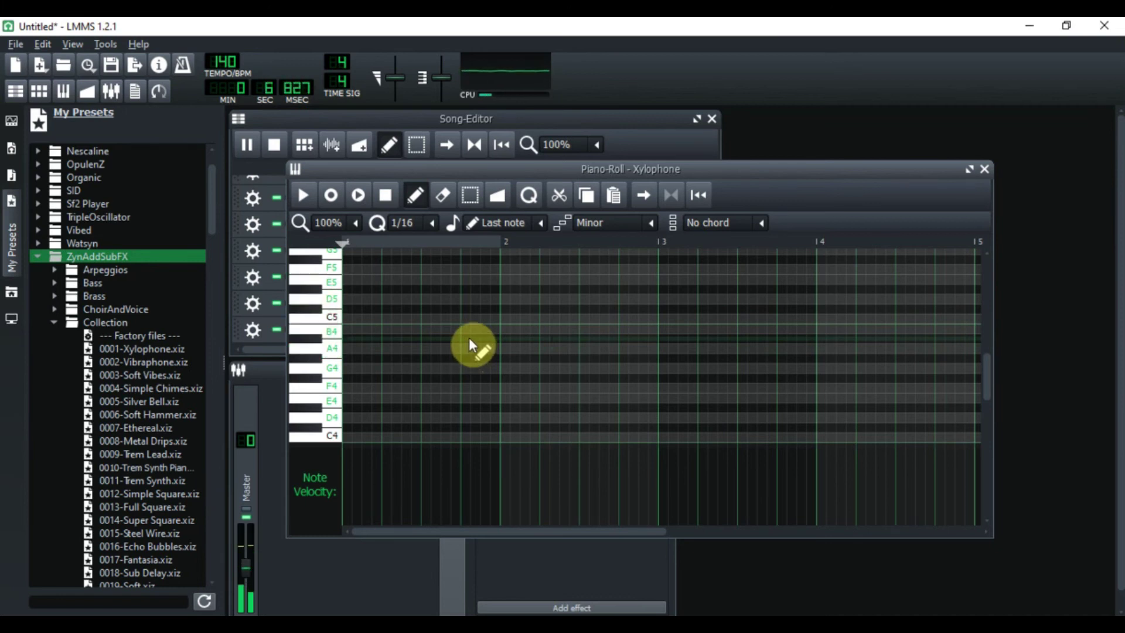
left_click(389, 198)
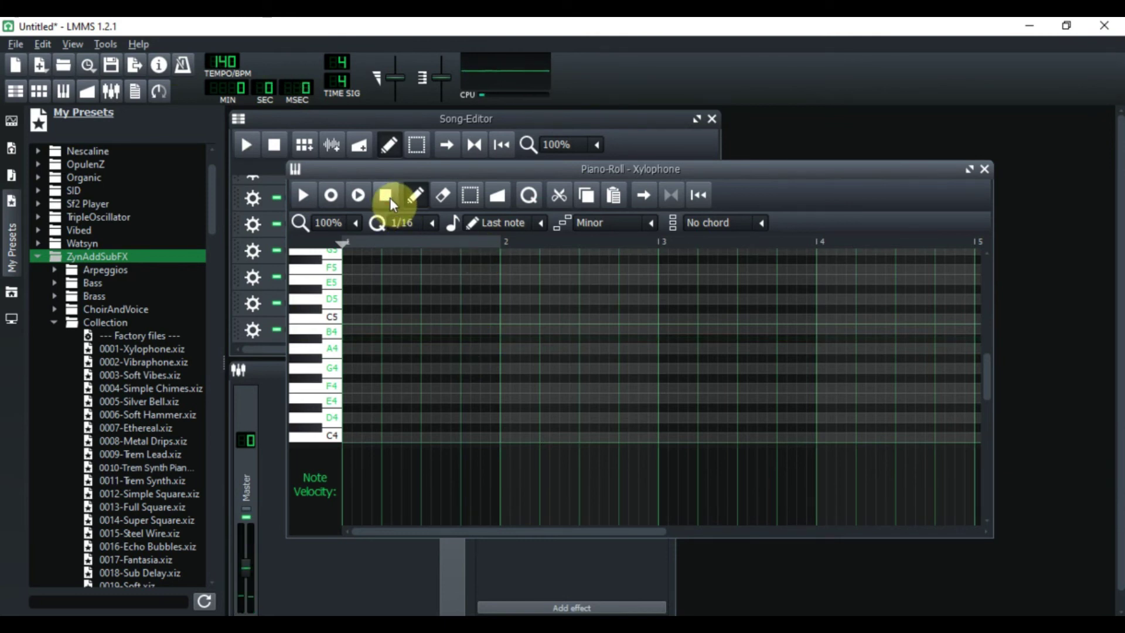
left_click(303, 198)
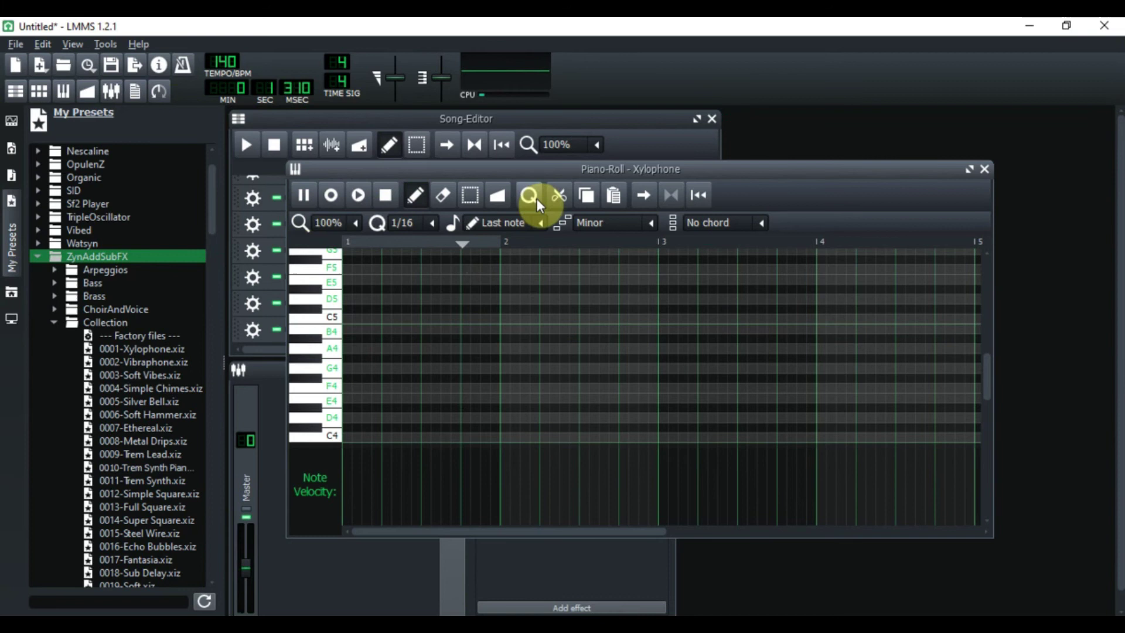
Add Xylophone quarter notes: A4, C5, E5 on beats 1, 2, 4 of bar 1, and D5, A4, C5 on beats 2, 3, 4 of bar 2.
left_click(417, 344)
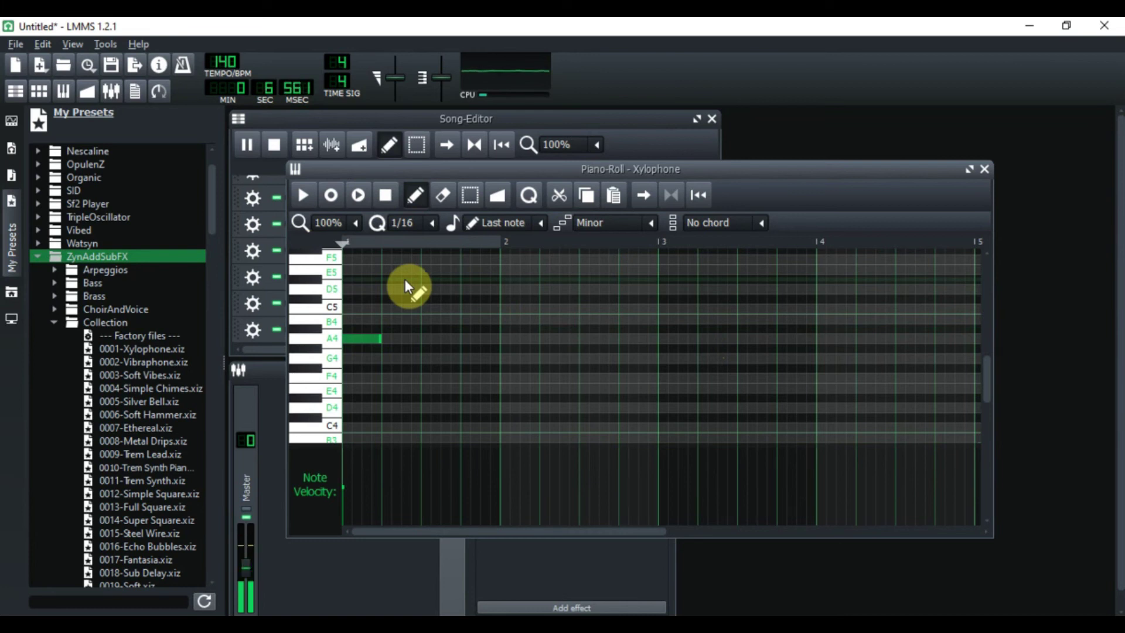
left_click(384, 307)
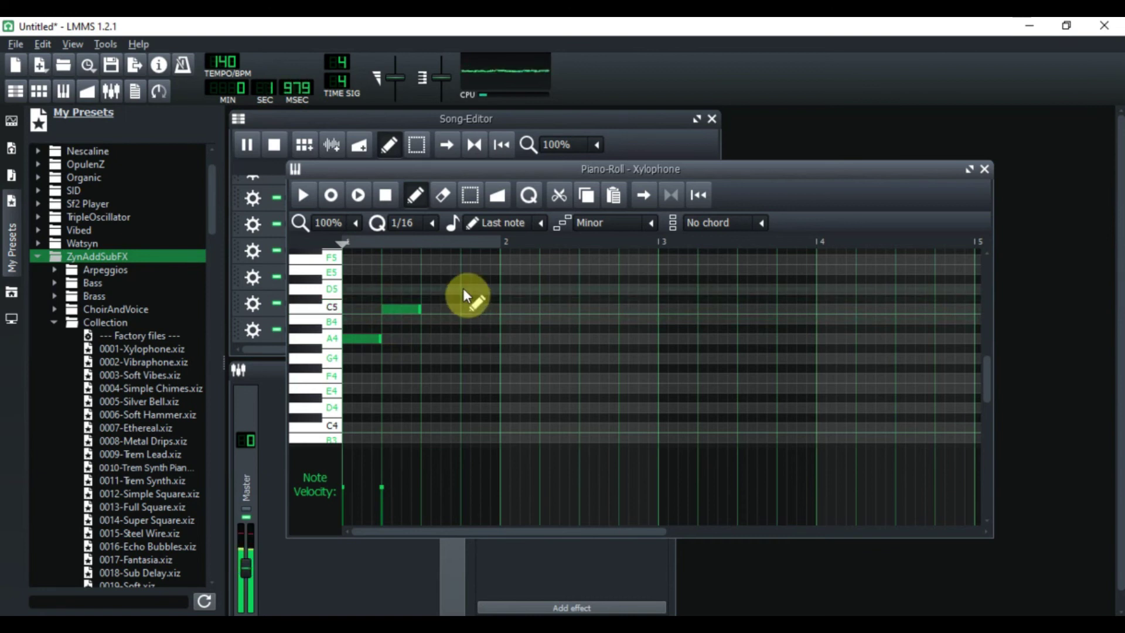
left_click(463, 271)
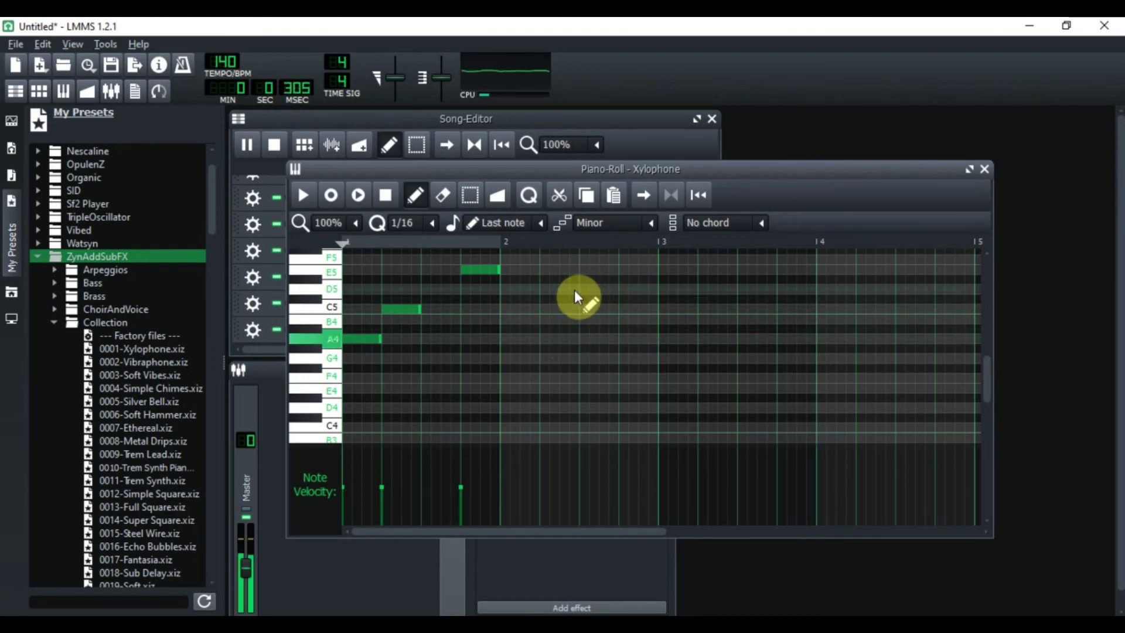
left_click(543, 290)
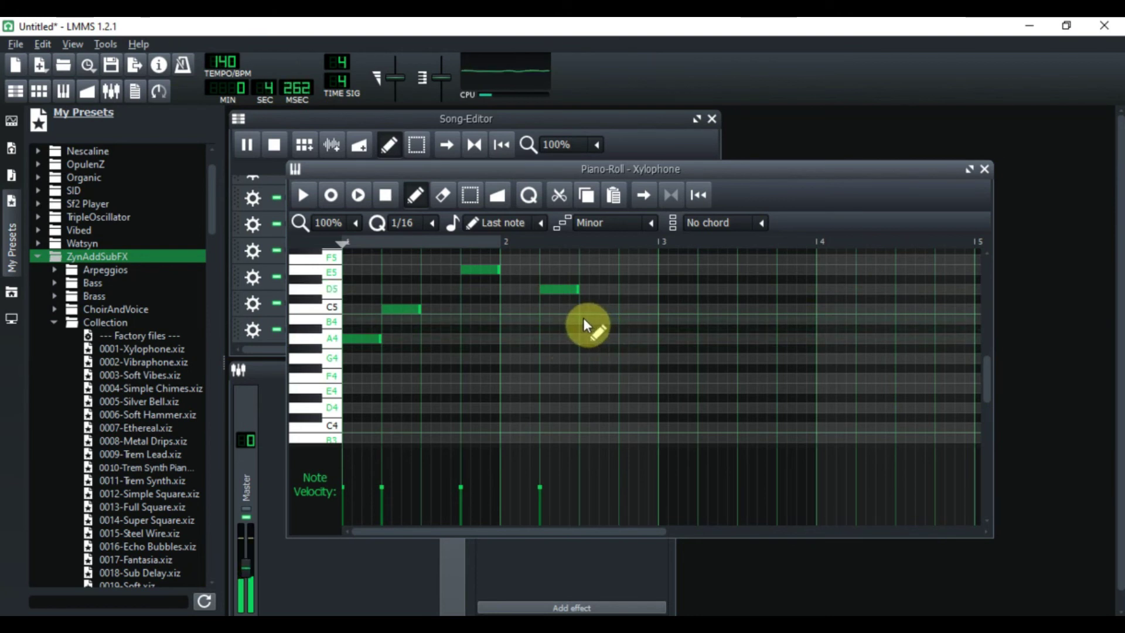
left_click(589, 338)
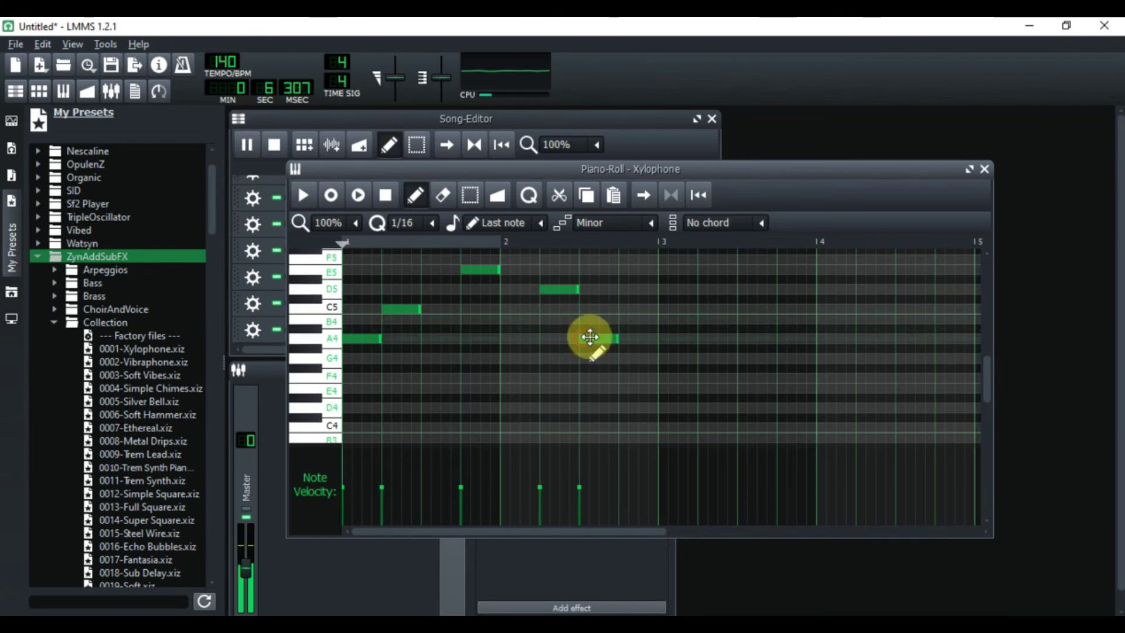
left_click(624, 307)
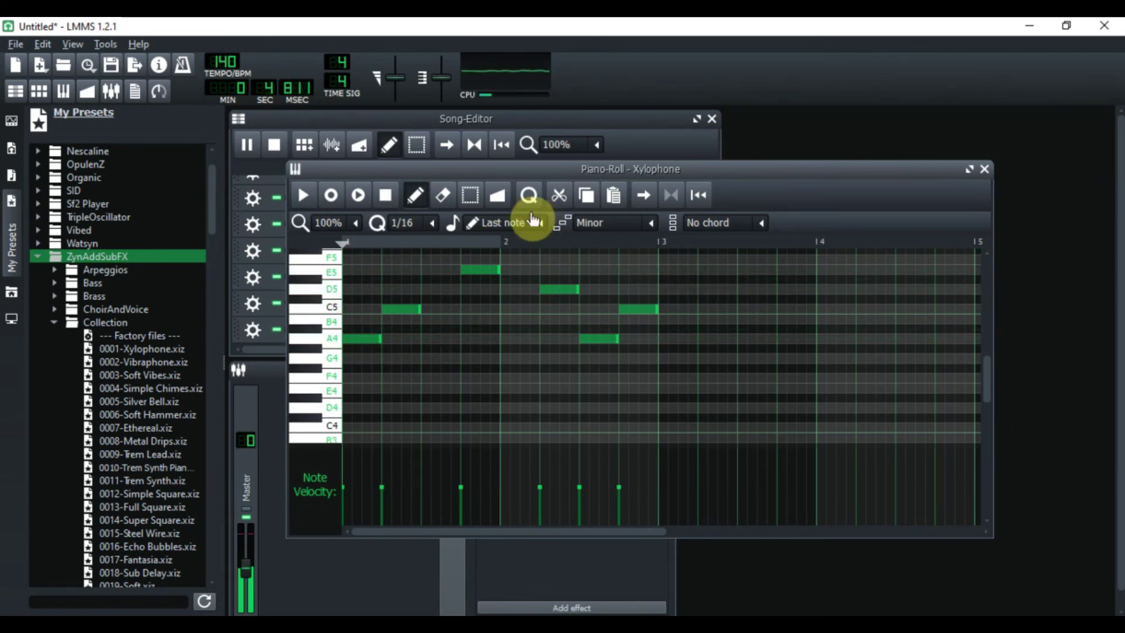
Copy the six Xylophone notes into bars 3 and 4 and transpose the copies down five semitones, starting on E4.
left_click(467, 196)
left_click_drag(359, 250, 701, 381)
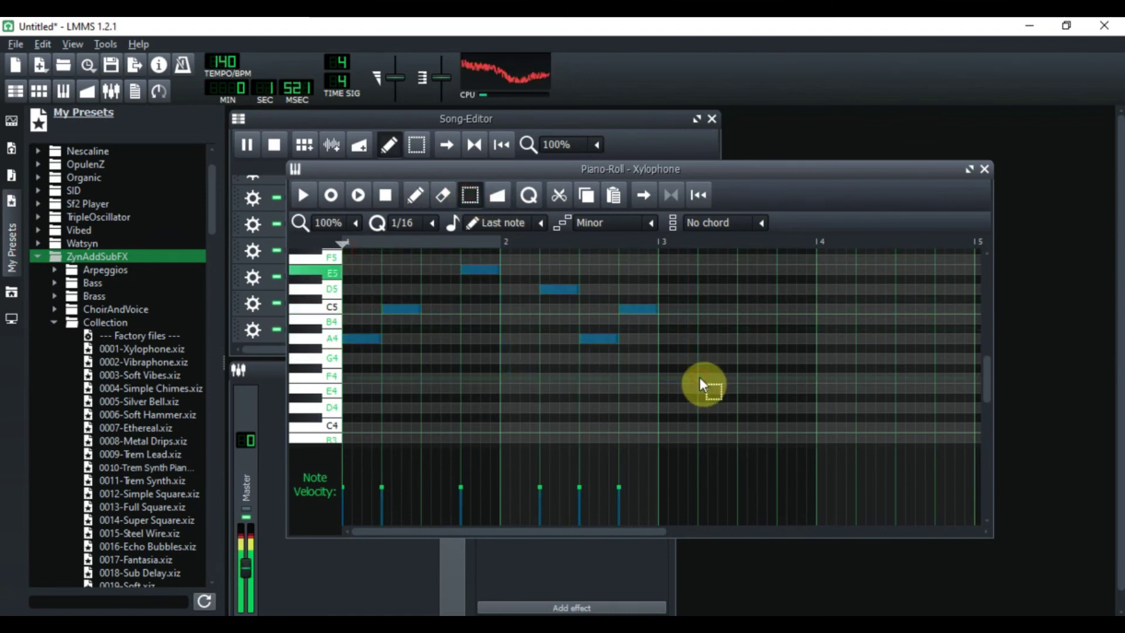
left_click(614, 197)
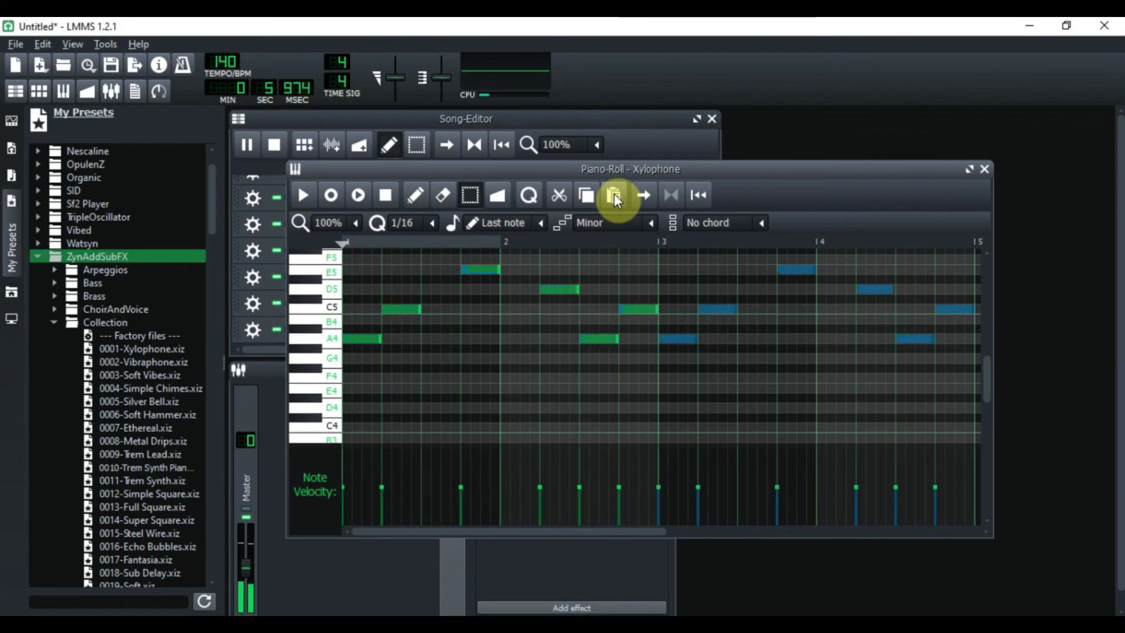
left_click(412, 197)
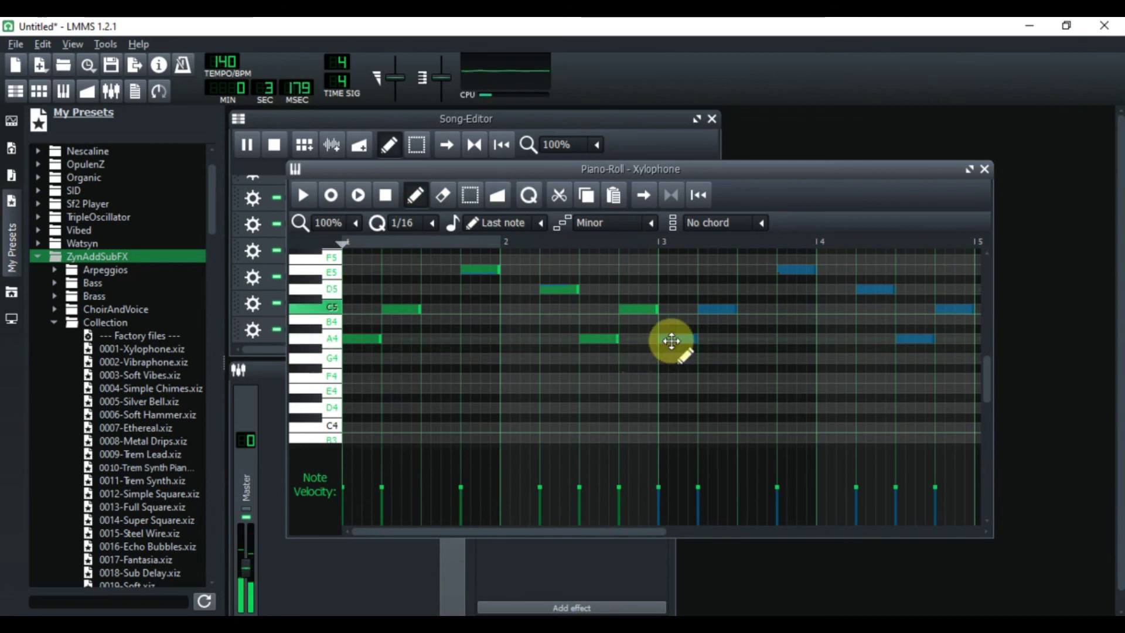
left_click_drag(671, 346, 676, 388)
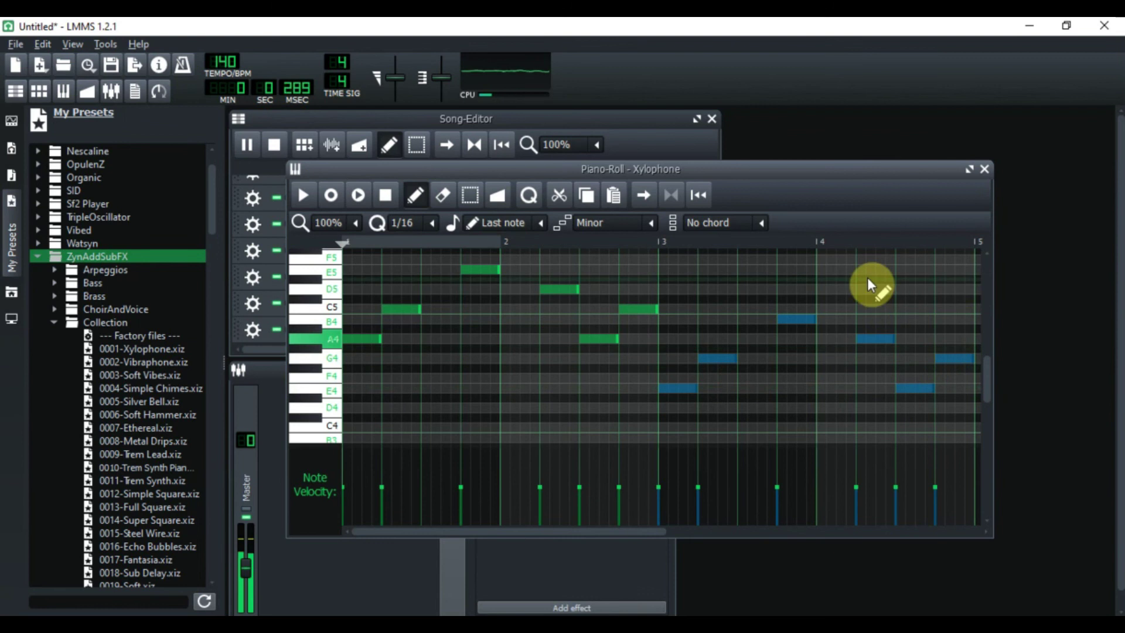
key("Escape")
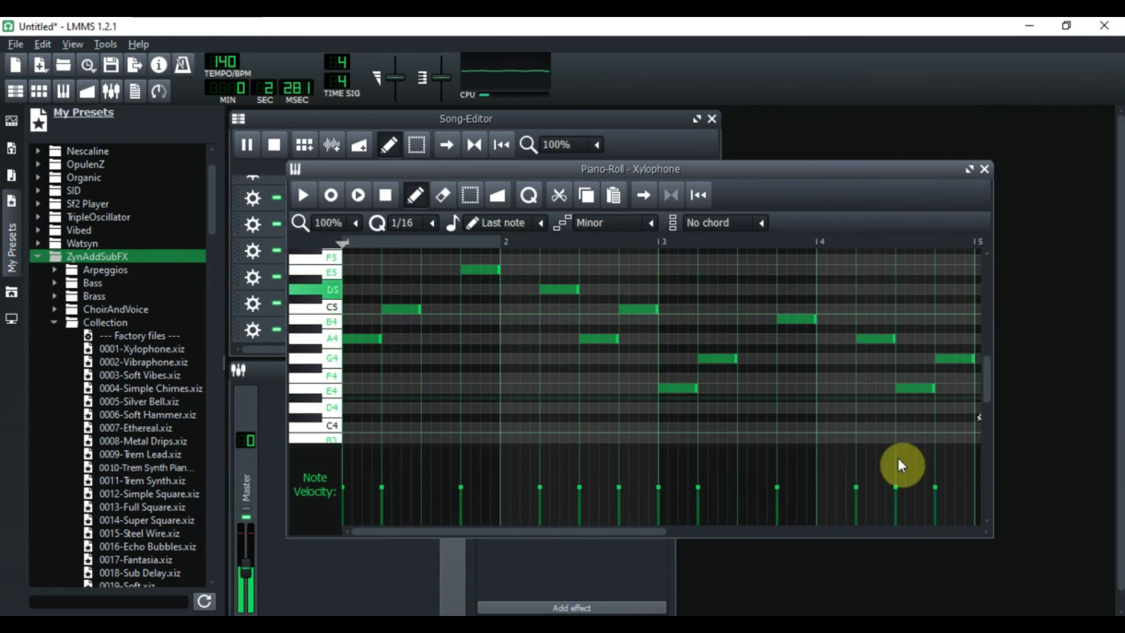
Rework beats 3 and 4 of the Xylophone's bar 4 into eighth notes G4, A4, G4 and F4, and close the note editor.
left_click_drag(626, 531, 713, 530)
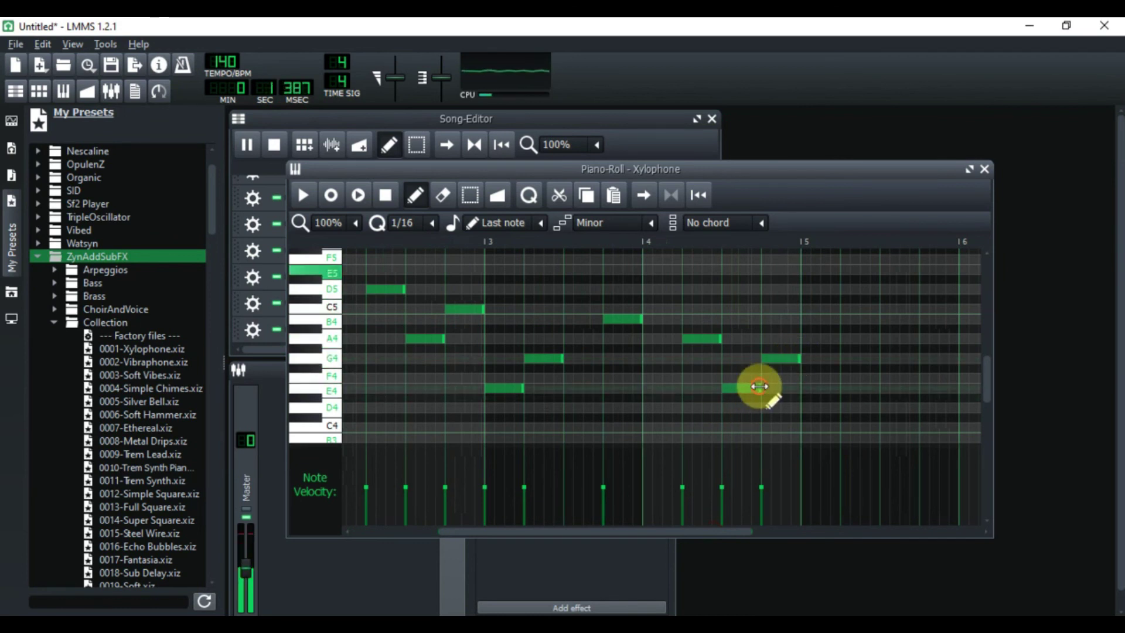
left_click_drag(759, 386, 732, 392)
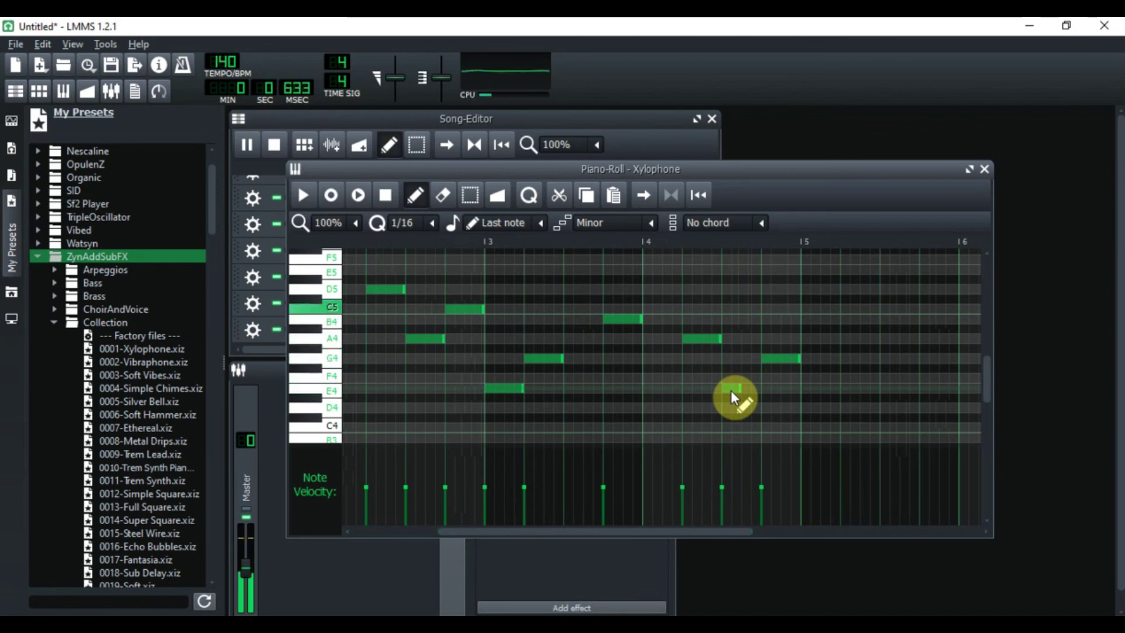
left_click(745, 341)
left_click_drag(802, 366, 782, 362)
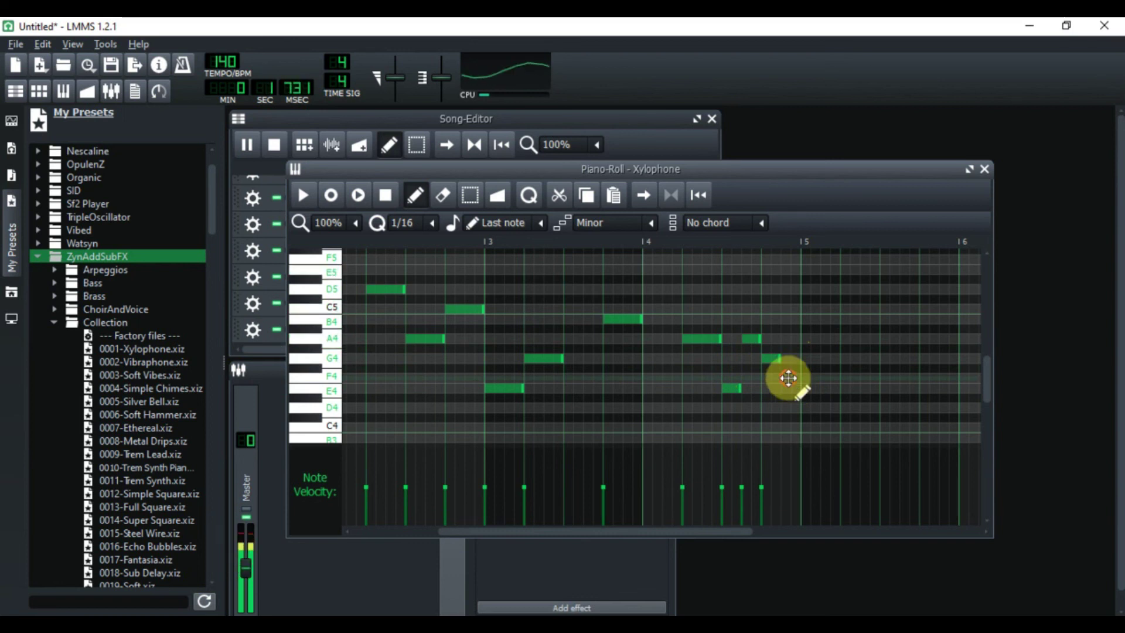
left_click(789, 379)
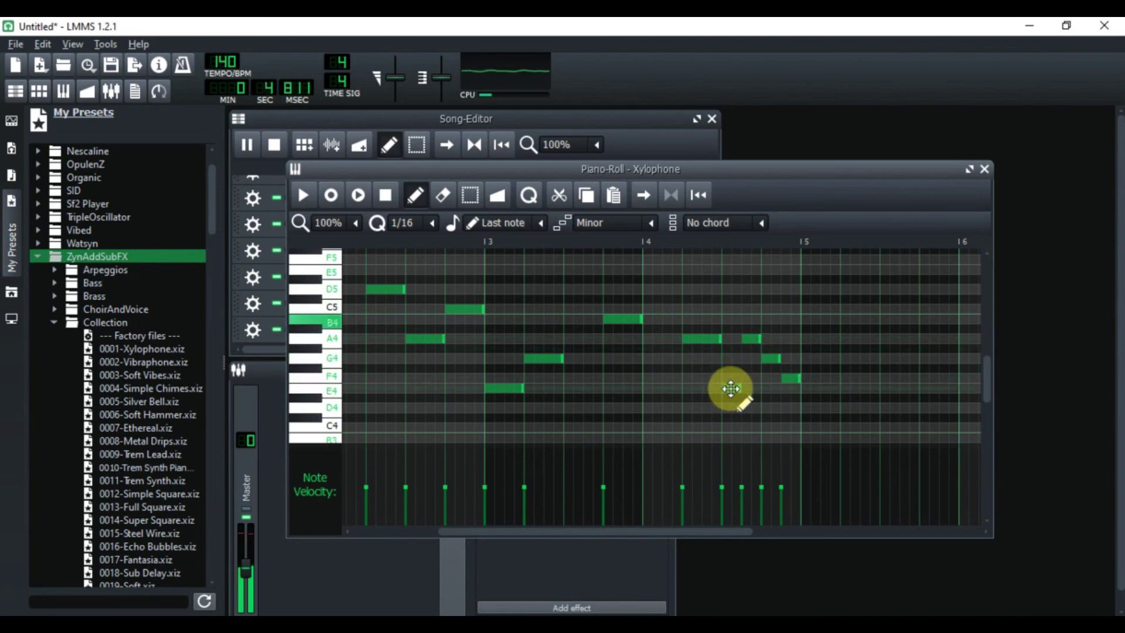
left_click_drag(732, 388, 732, 357)
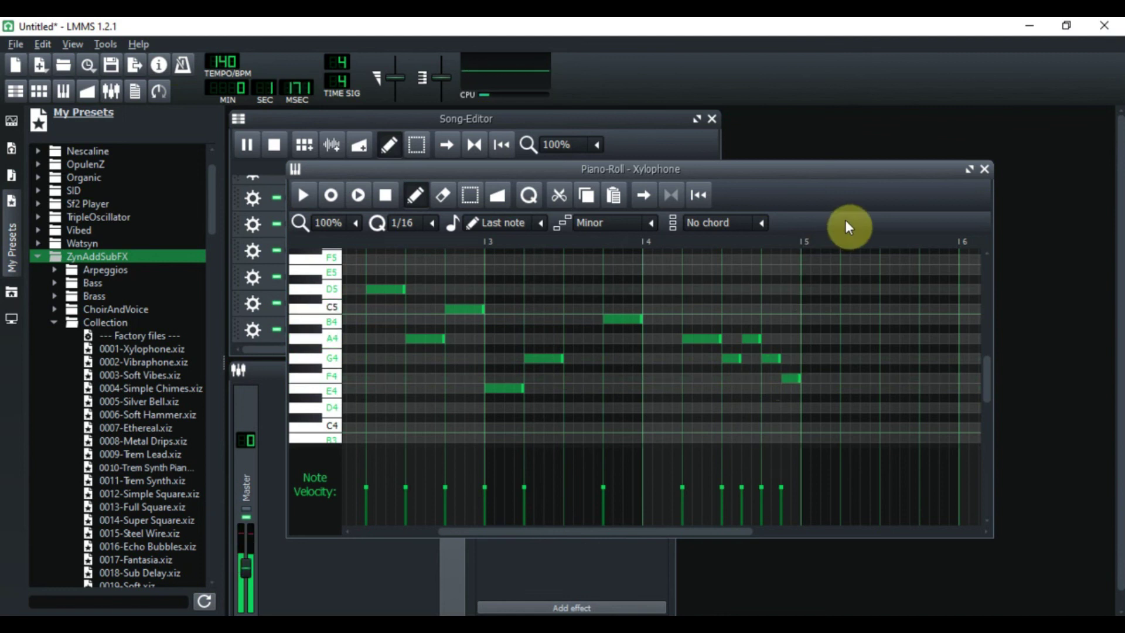
left_click(984, 168)
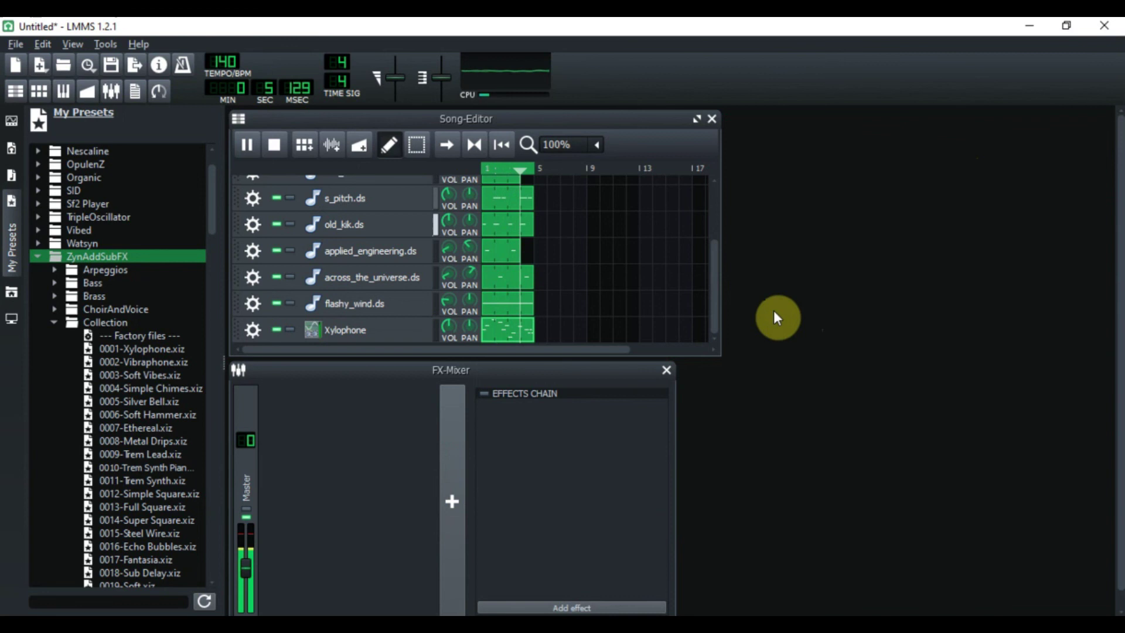
Review the track patterns and the Xylophone melody's notes while the song plays, and stop playback.
left_click_drag(714, 283, 713, 212)
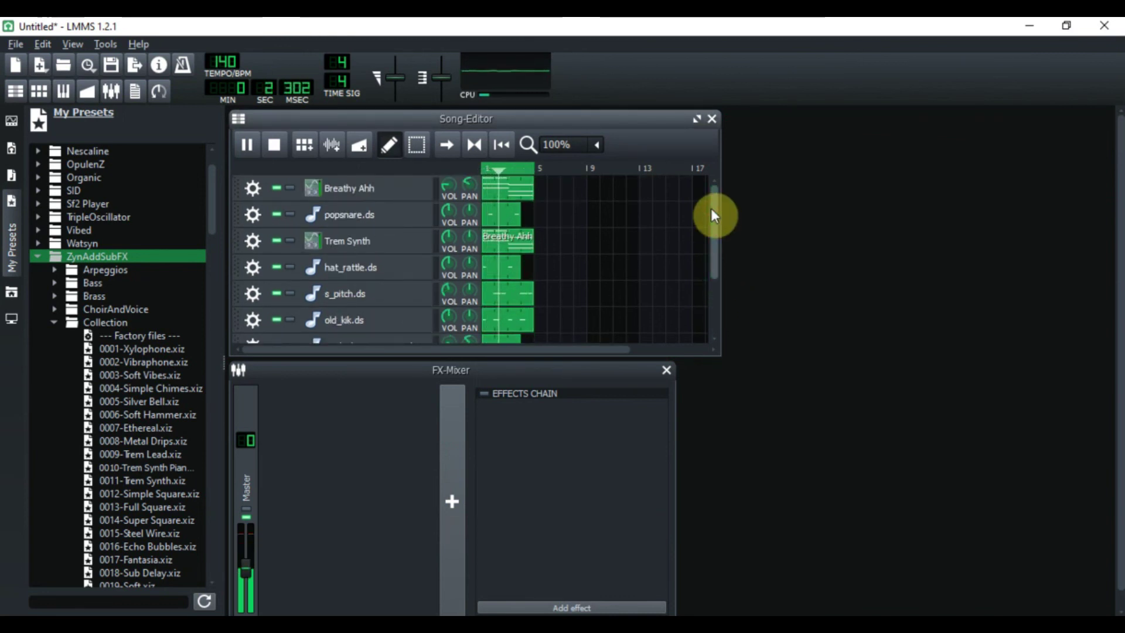
left_click_drag(714, 216, 718, 285)
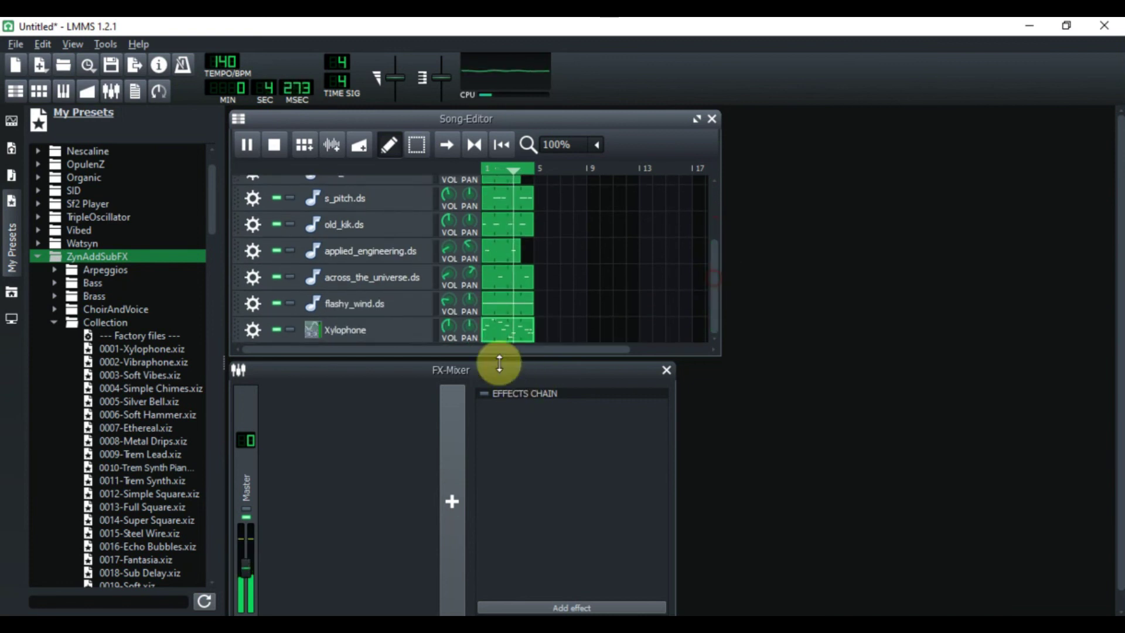
double_click(499, 329)
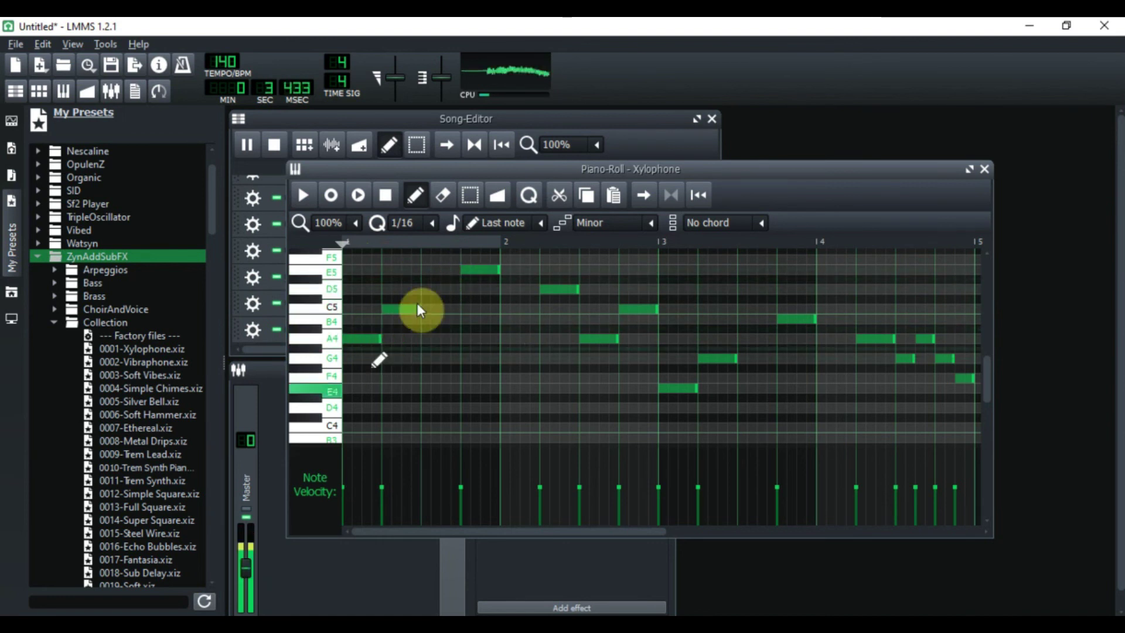
left_click(677, 392)
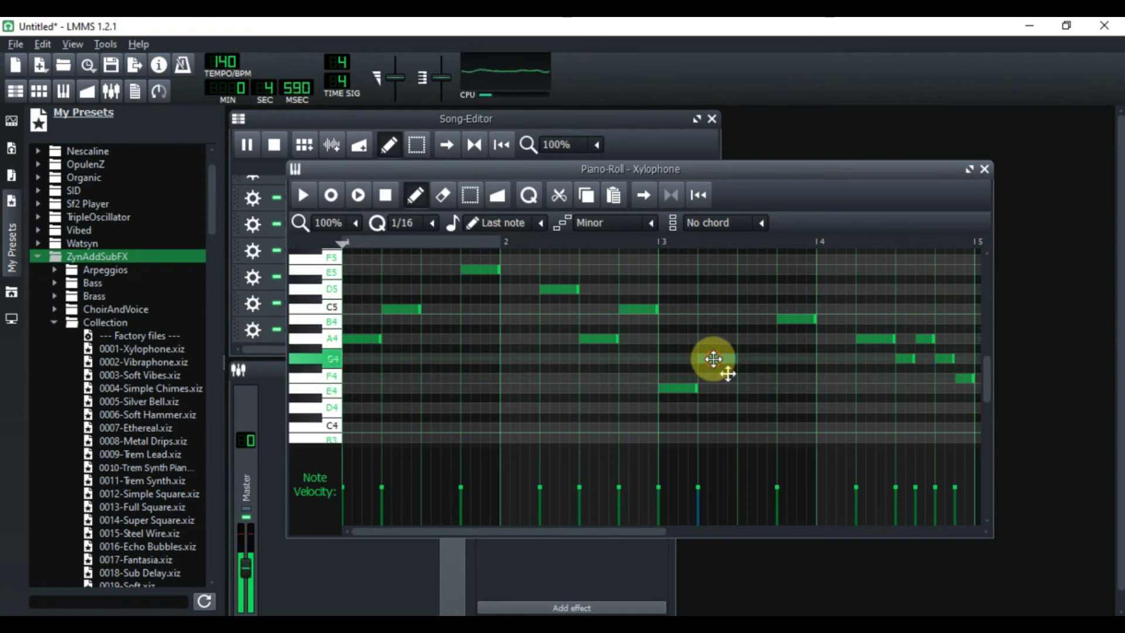
left_click(787, 317)
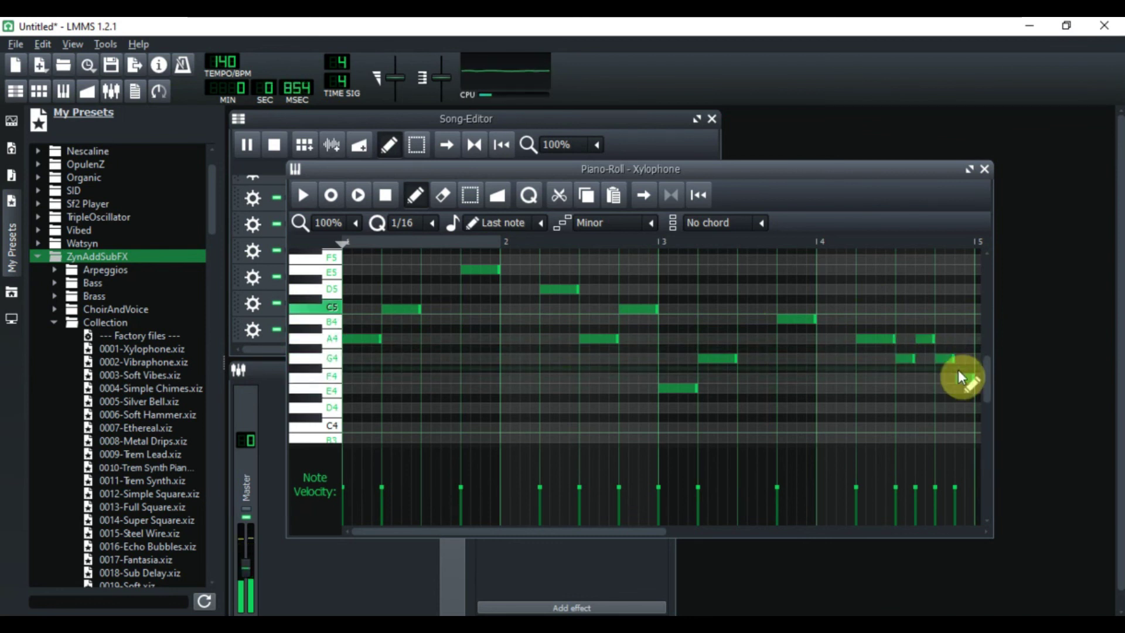
left_click(984, 169)
left_click_drag(716, 274, 716, 201)
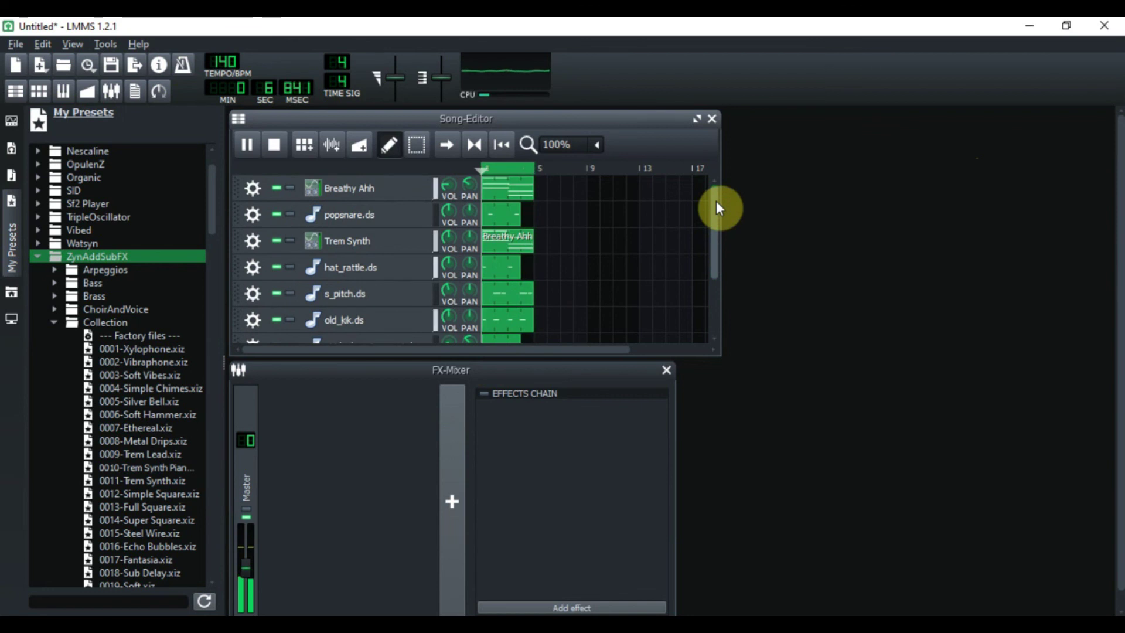
left_click(270, 148)
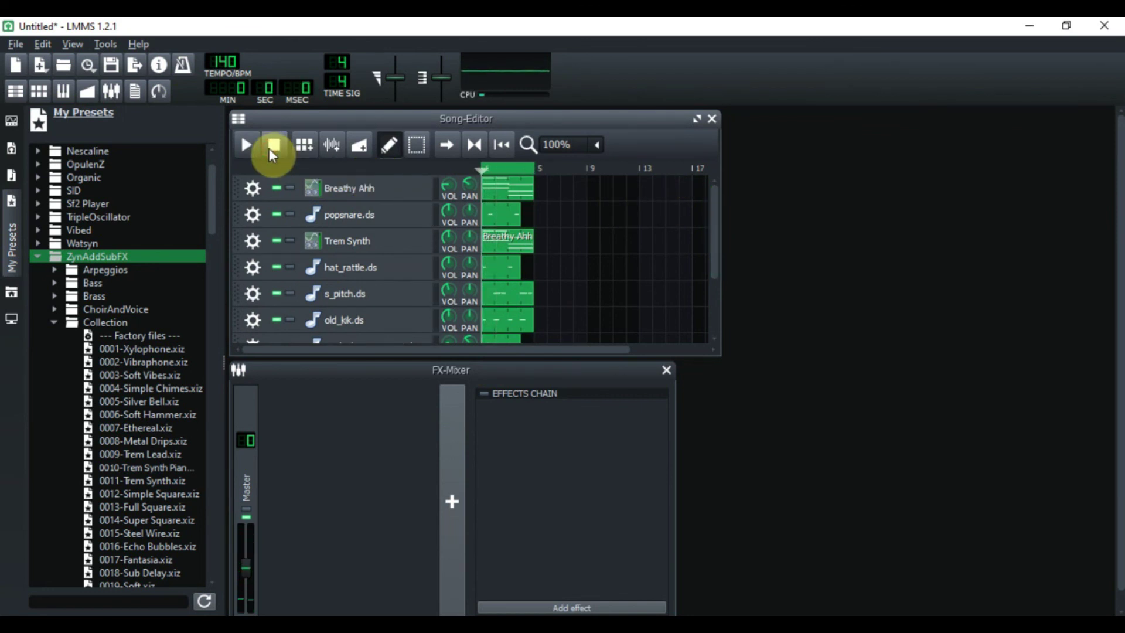
Open the Xylophone instrument and audition a range of notes on it with the song stopped.
left_click_drag(715, 215, 654, 306)
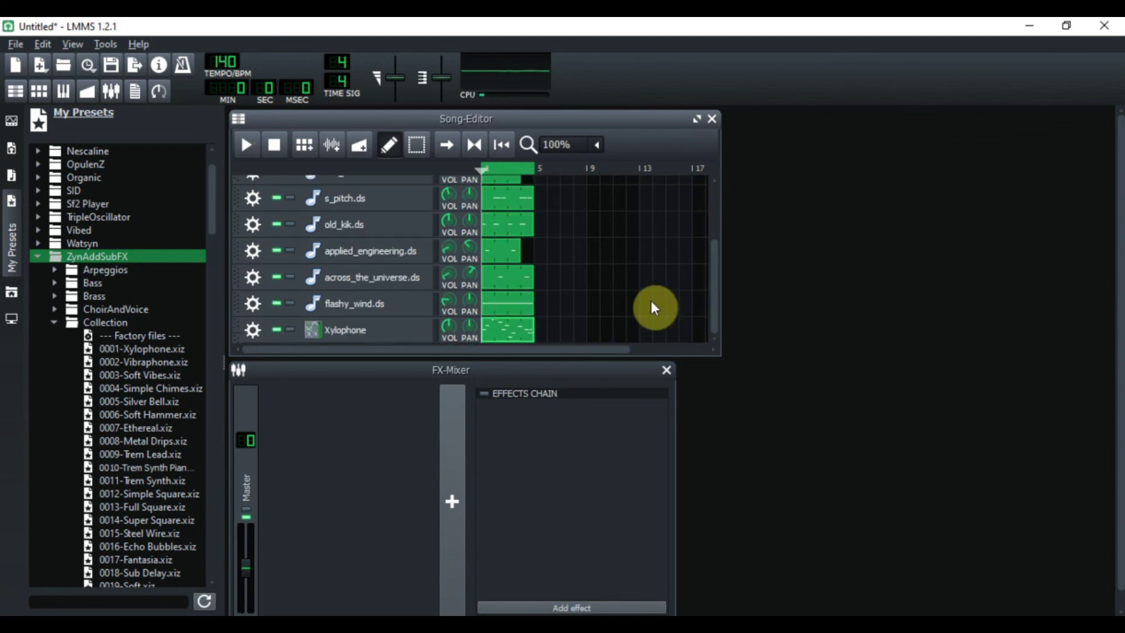
left_click(365, 333)
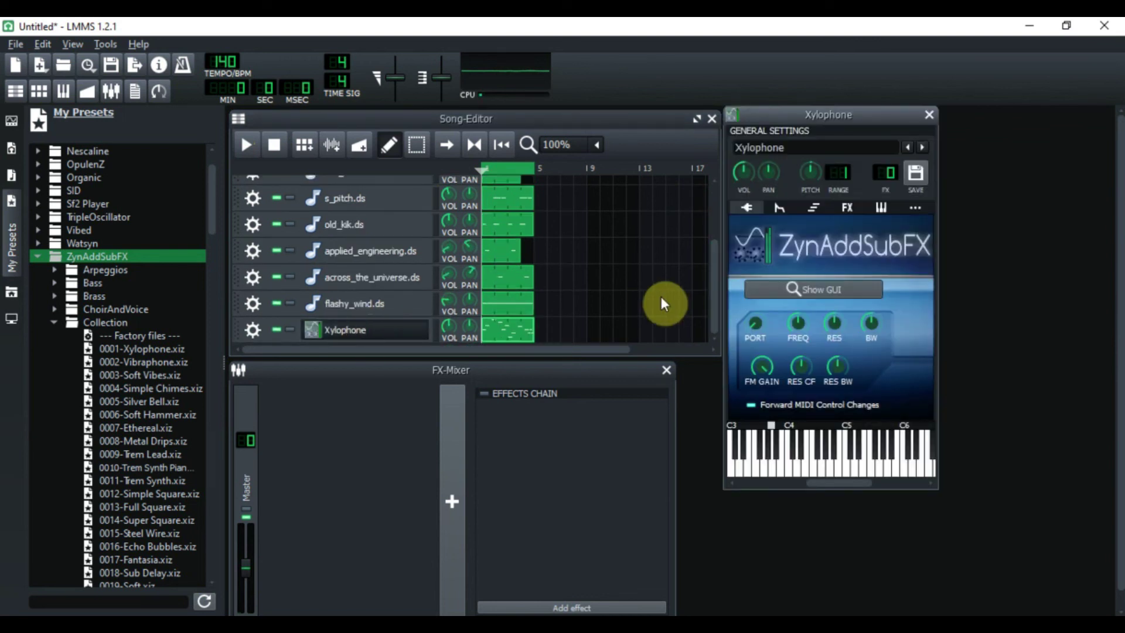
key("n")
key("w")
key("r")
key("n")
key("q")
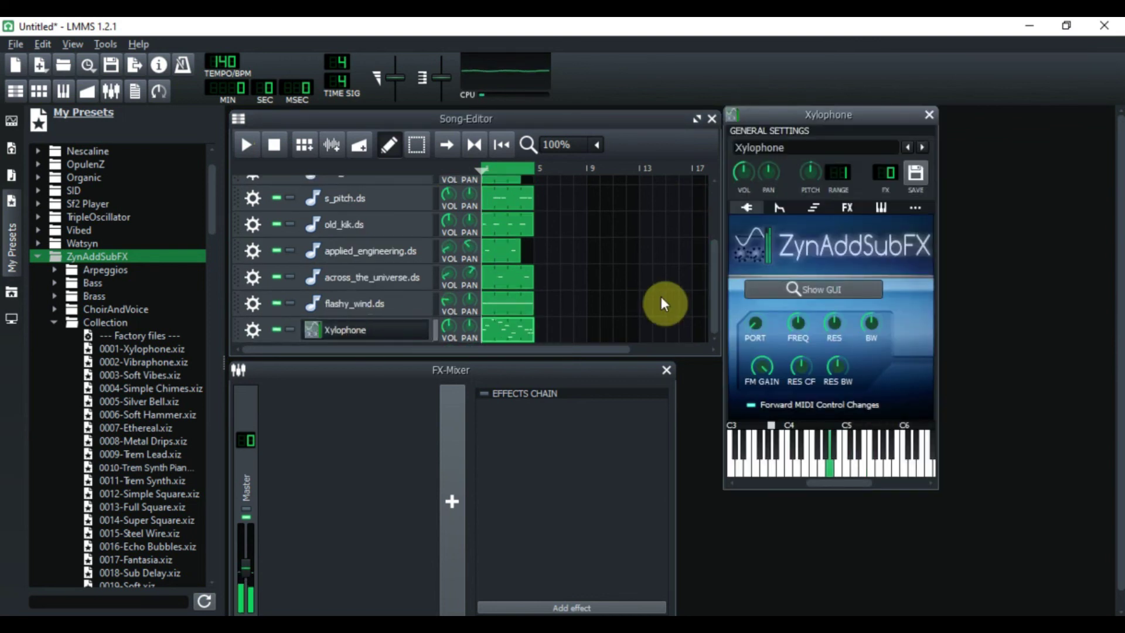
key("n")
key("n")
key("z")
key("z")
key("t")
key("z")
key("c")
key("b")
key("q")
key("e")
key("t")
key("t")
key("e")
key("b")
key("x")
key("z")
key("m")
key("t")
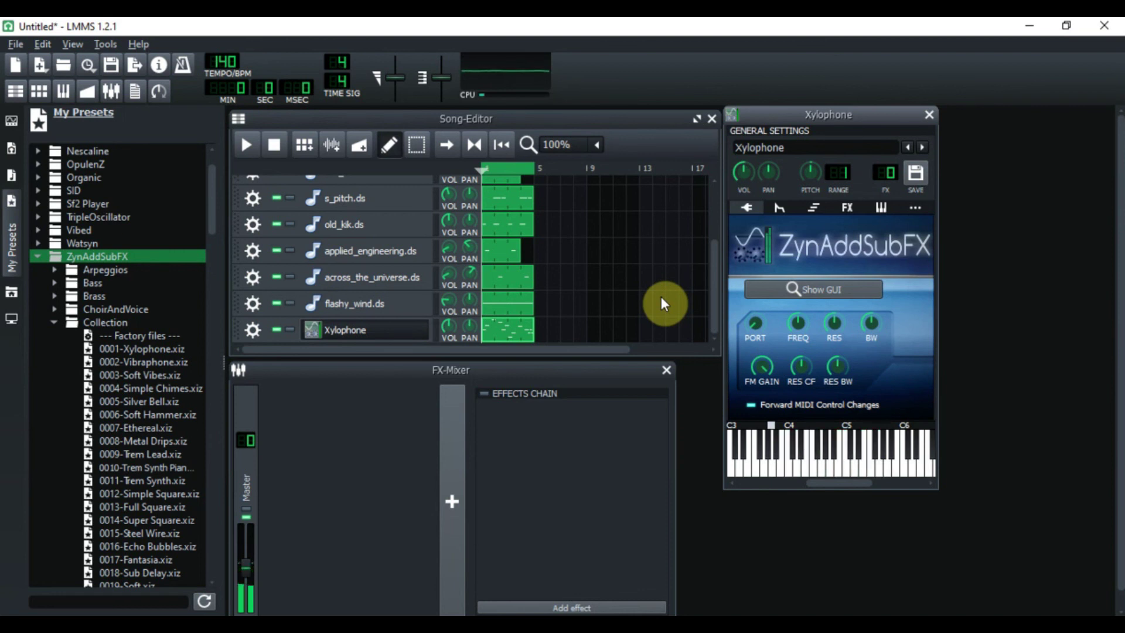